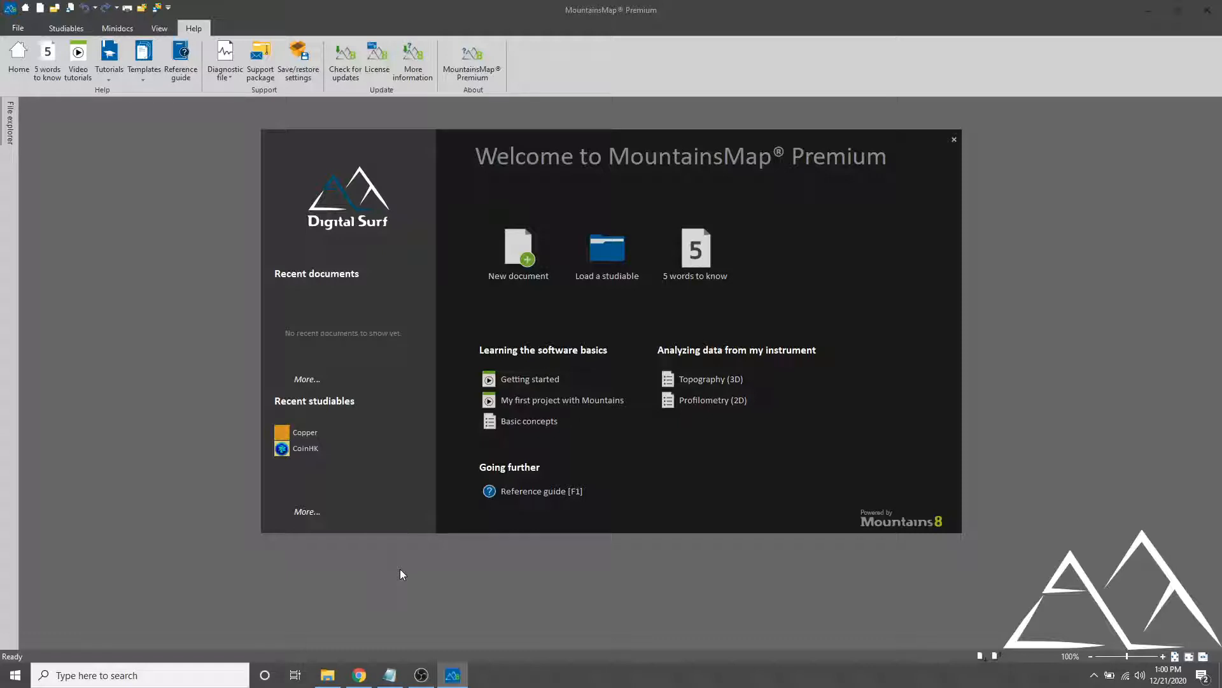
# Load the CoinHK example studiable into a new document
pyautogui.click(608, 281)
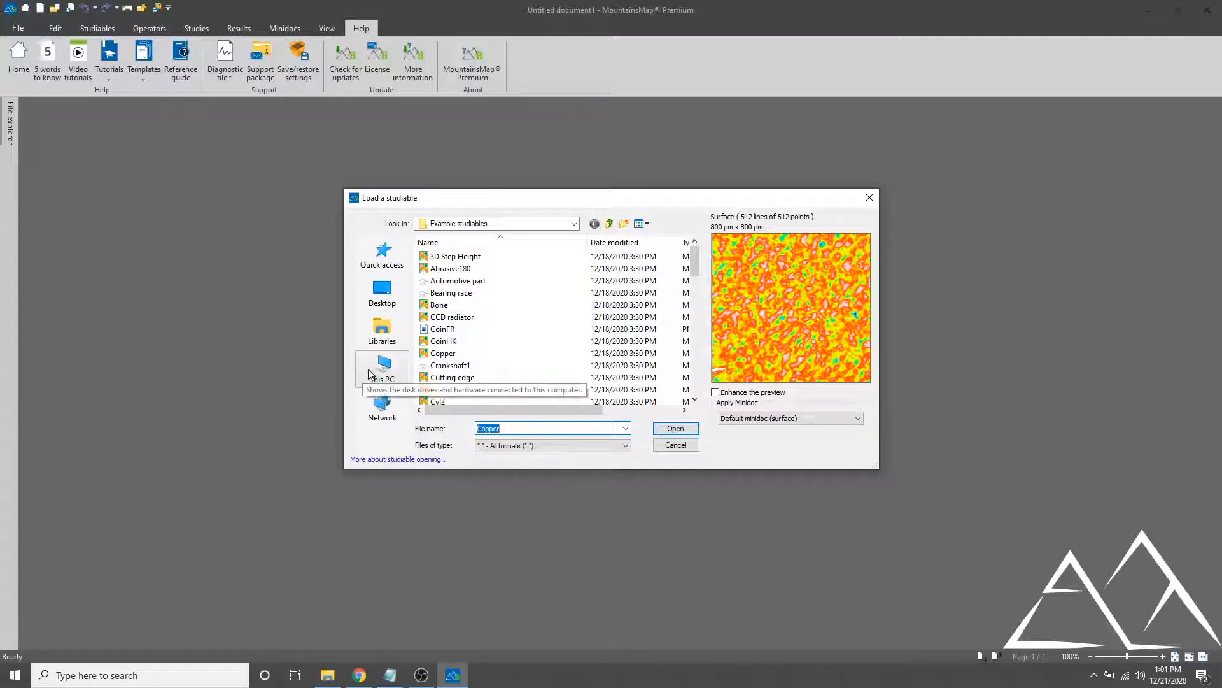
pyautogui.click(467, 344)
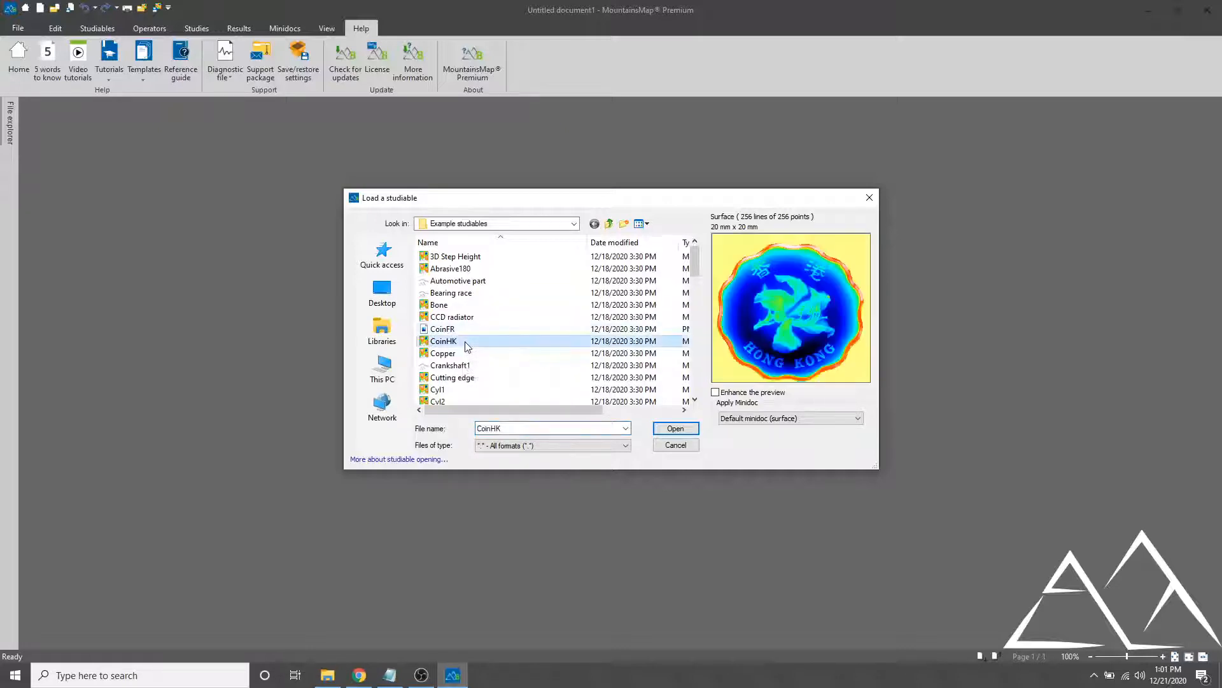
pyautogui.click(676, 429)
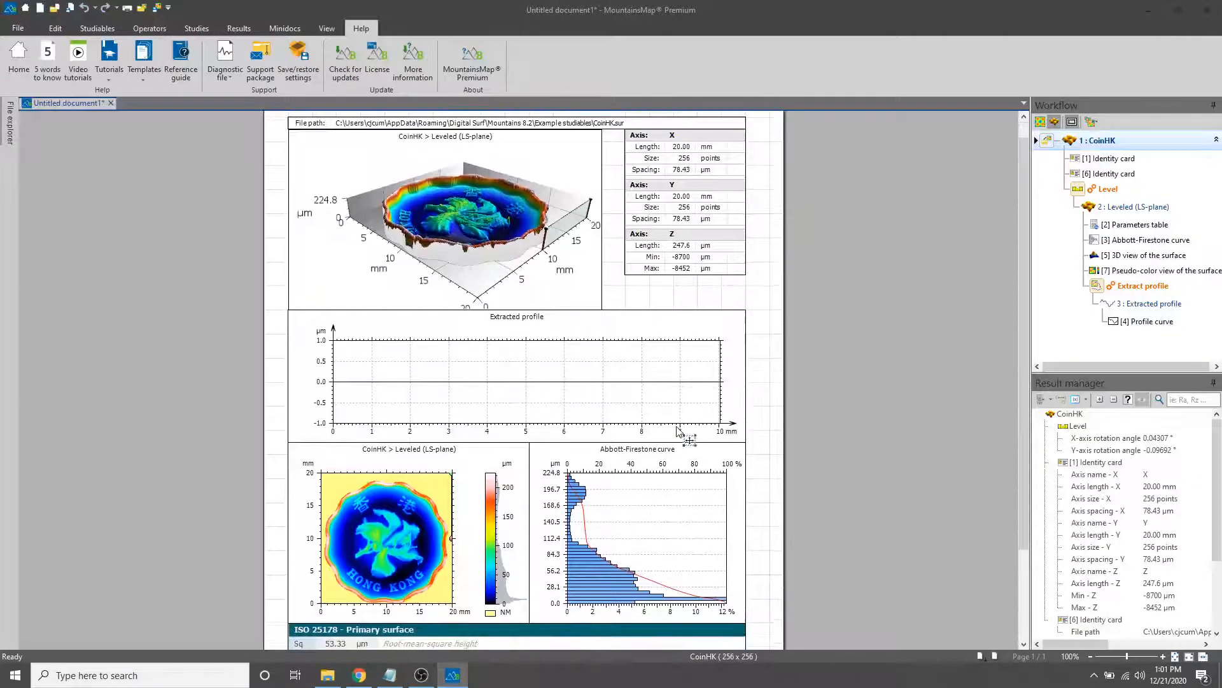
# Delete the 3D view, file path, axis identity card, extracted profile, Abbott-Firestone curve and ISO 25178 parameters table, keeping only the pseudo-color view
pyautogui.click(473, 198)
pyautogui.press('Delete')
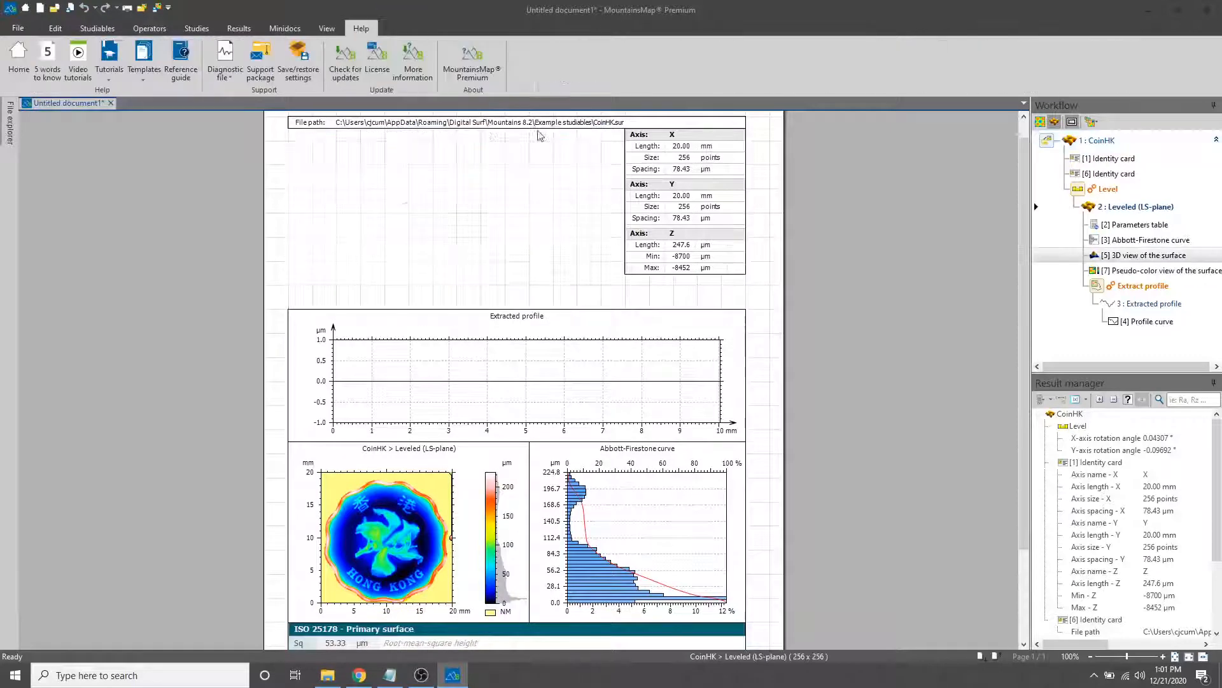
pyautogui.click(551, 125)
pyautogui.press('Delete')
pyautogui.click(654, 202)
pyautogui.press('Delete')
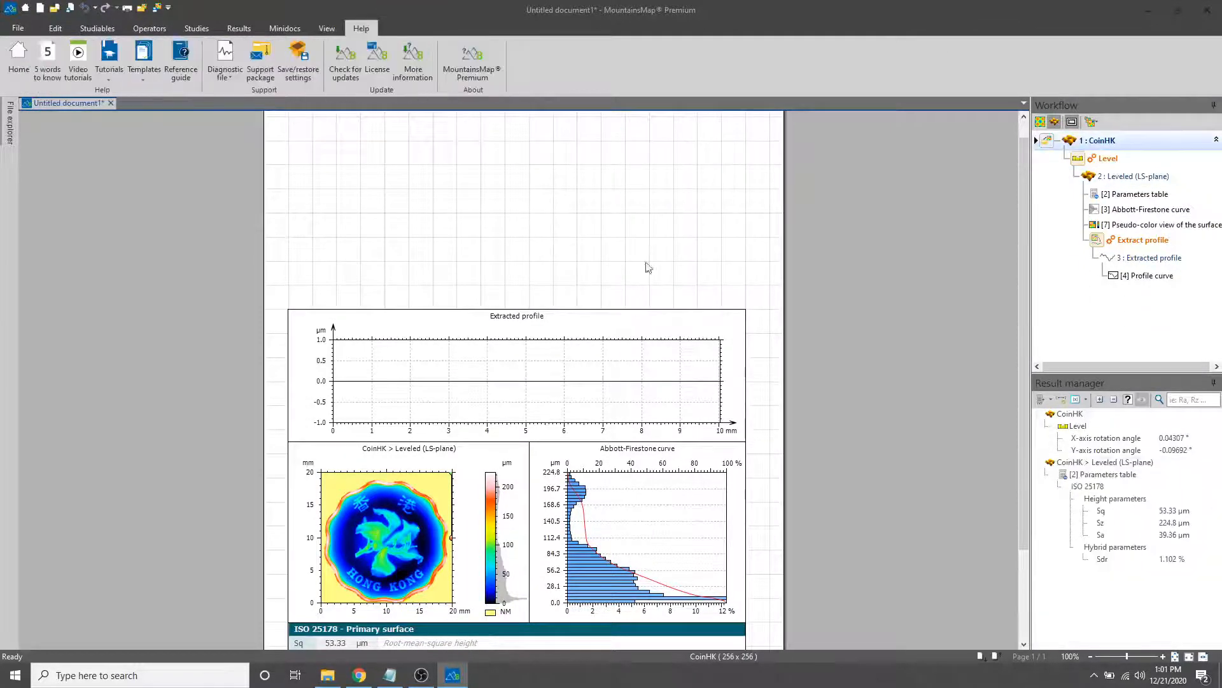
pyautogui.click(648, 372)
pyautogui.press('Delete')
pyautogui.click(627, 491)
pyautogui.press('Delete')
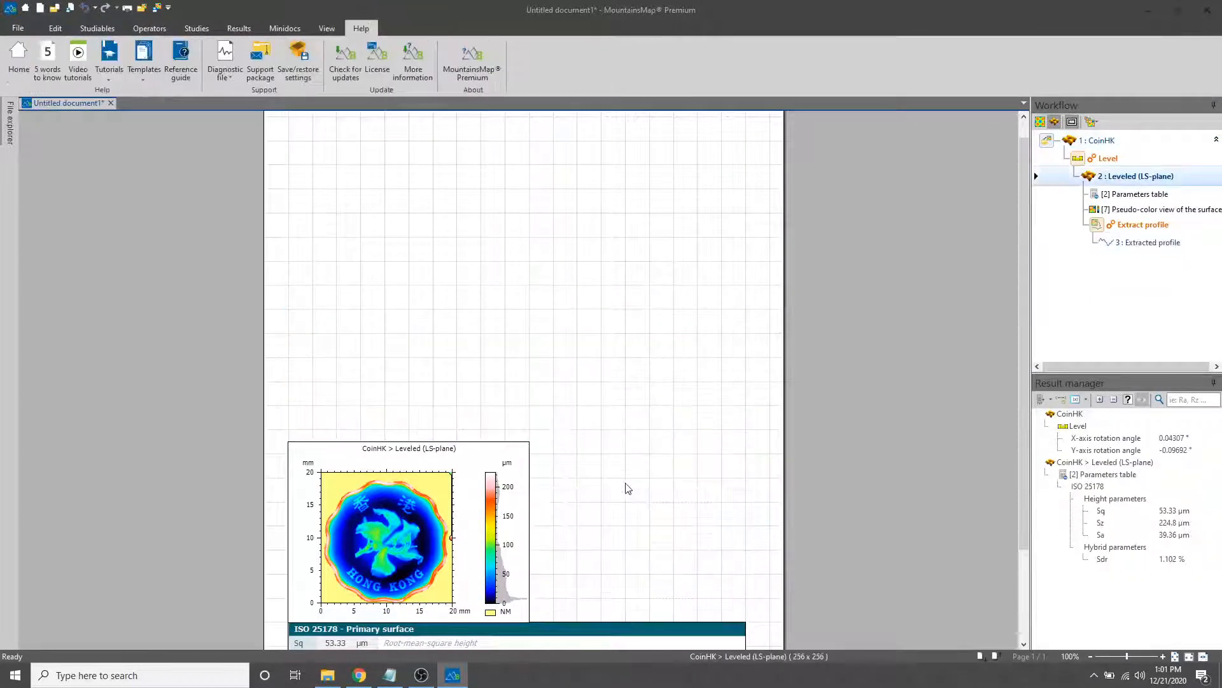
pyautogui.click(578, 636)
pyautogui.press('Delete')
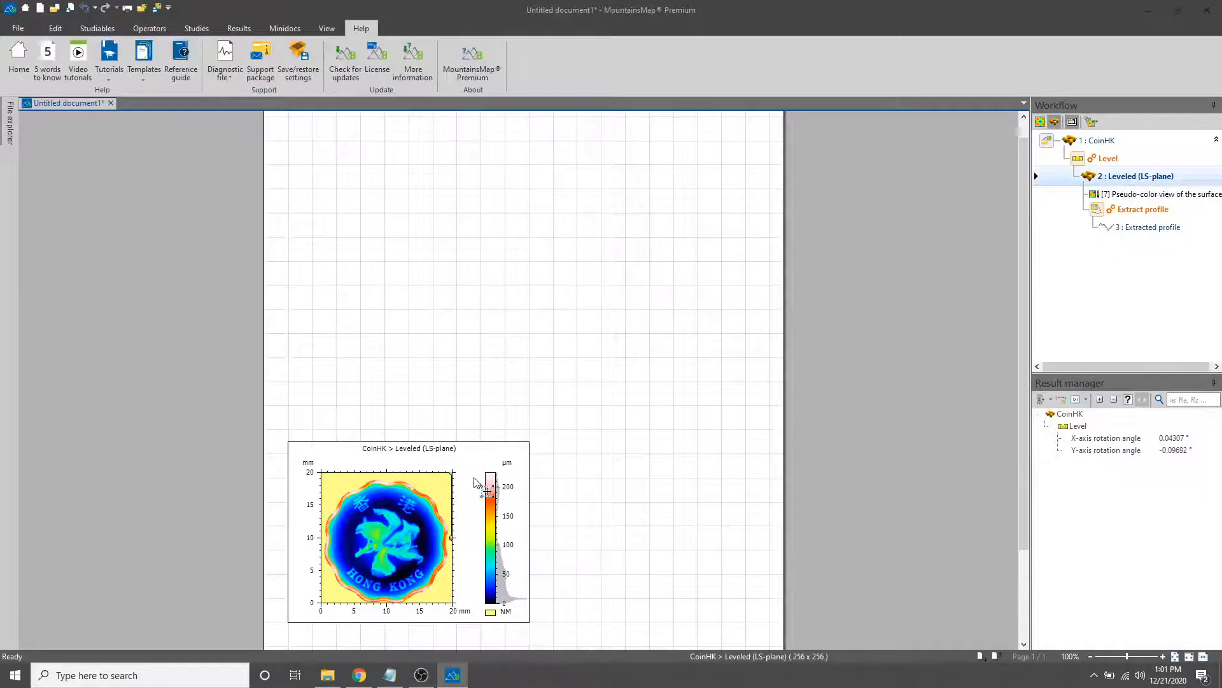
# Move the pseudo-color view of the leveled coin up to the first rows of the page grid
pyautogui.click(459, 453)
pyautogui.moveTo(460, 450); pyautogui.dragTo(465, 114)
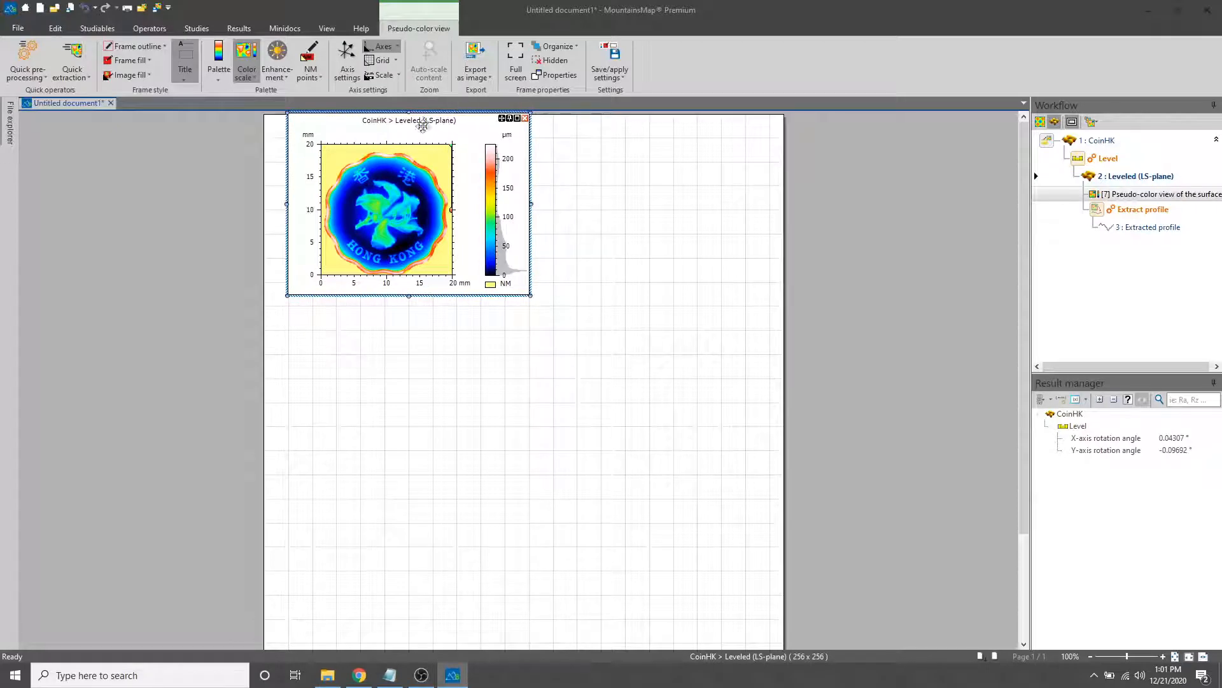
pyautogui.moveTo(423, 110); pyautogui.dragTo(425, 140)
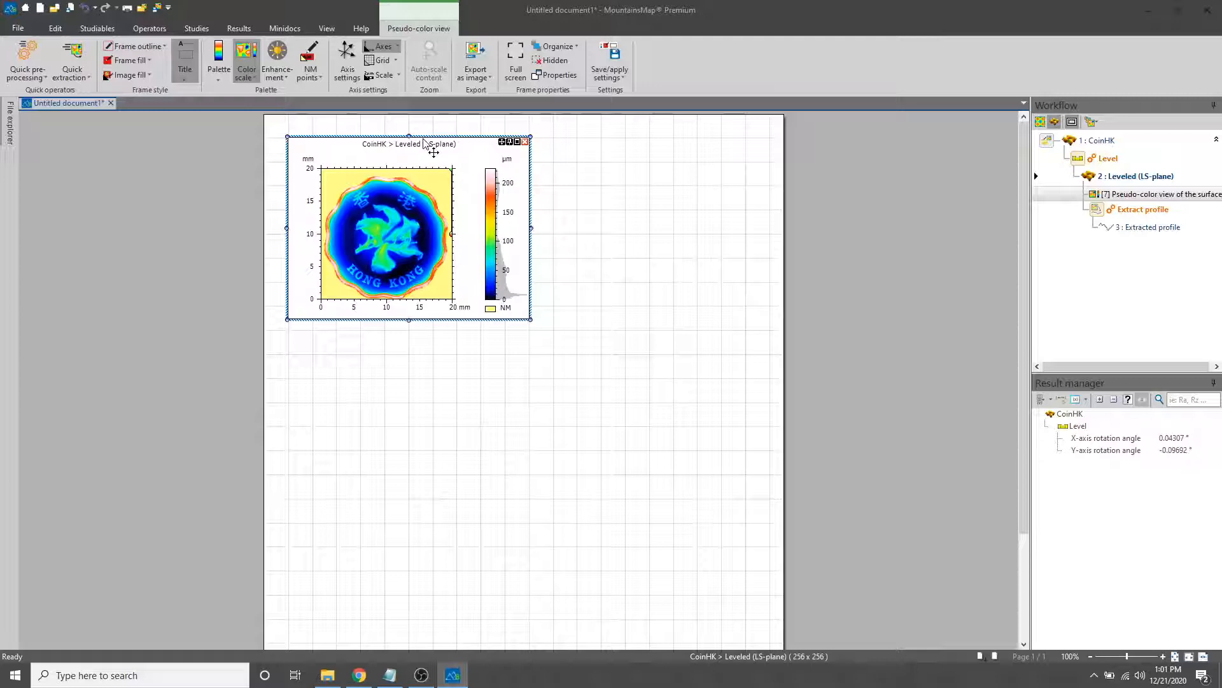
# Preview filling in the leveled coin's non-measured points with a smooth shape calculated from the neighbors, without applying the operator
pyautogui.click(97, 29)
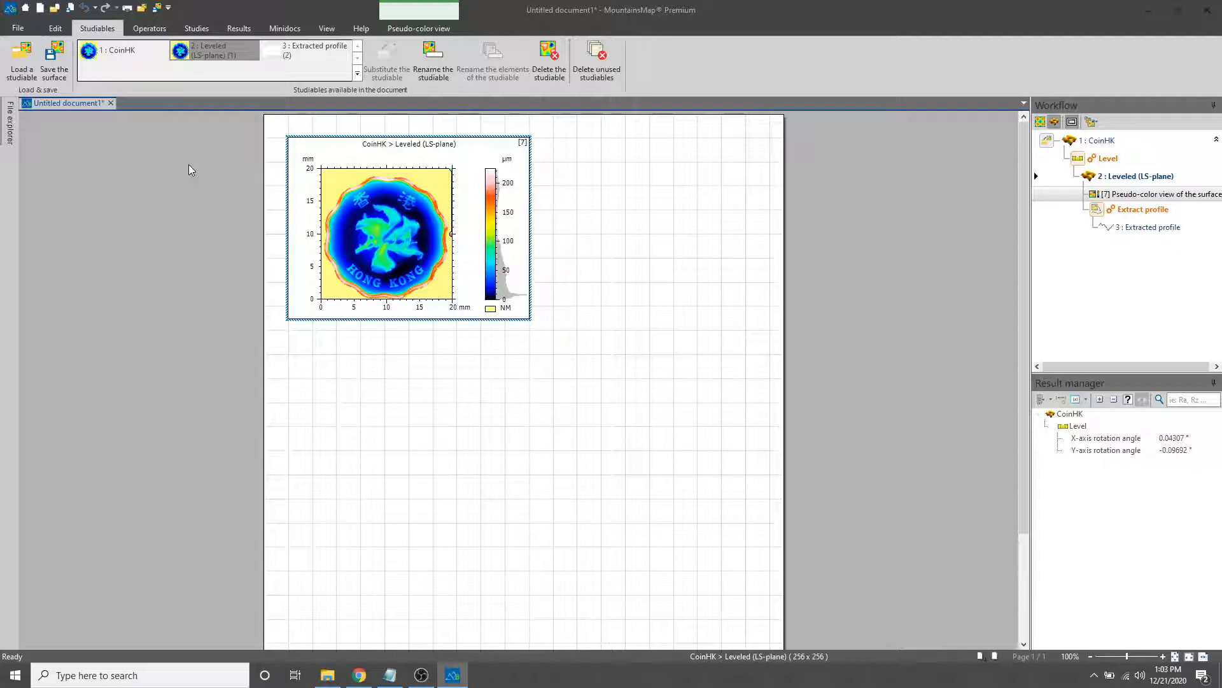
pyautogui.click(152, 30)
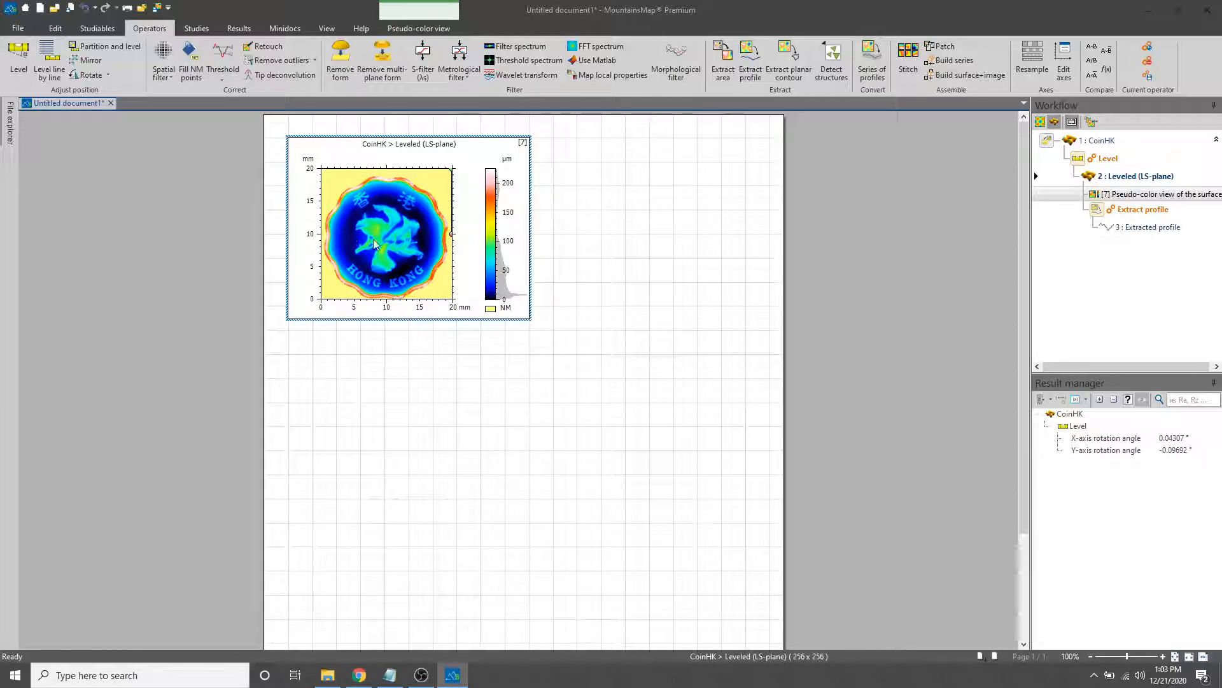
pyautogui.click(188, 74)
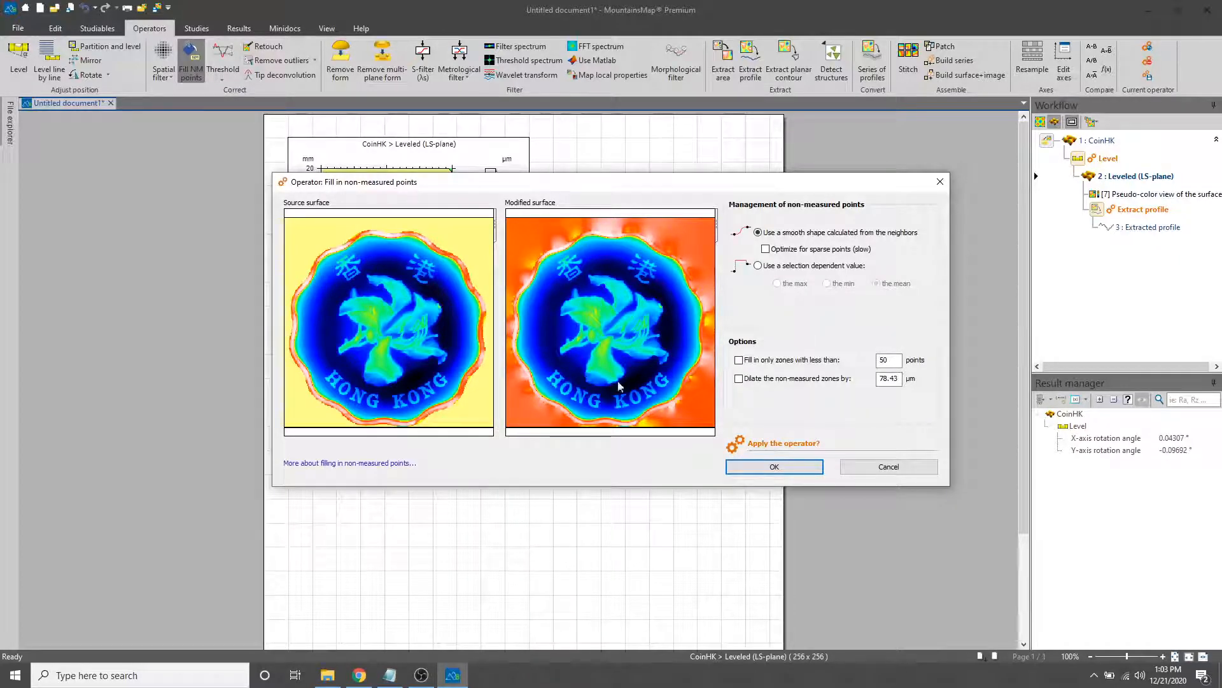
pyautogui.click(871, 475)
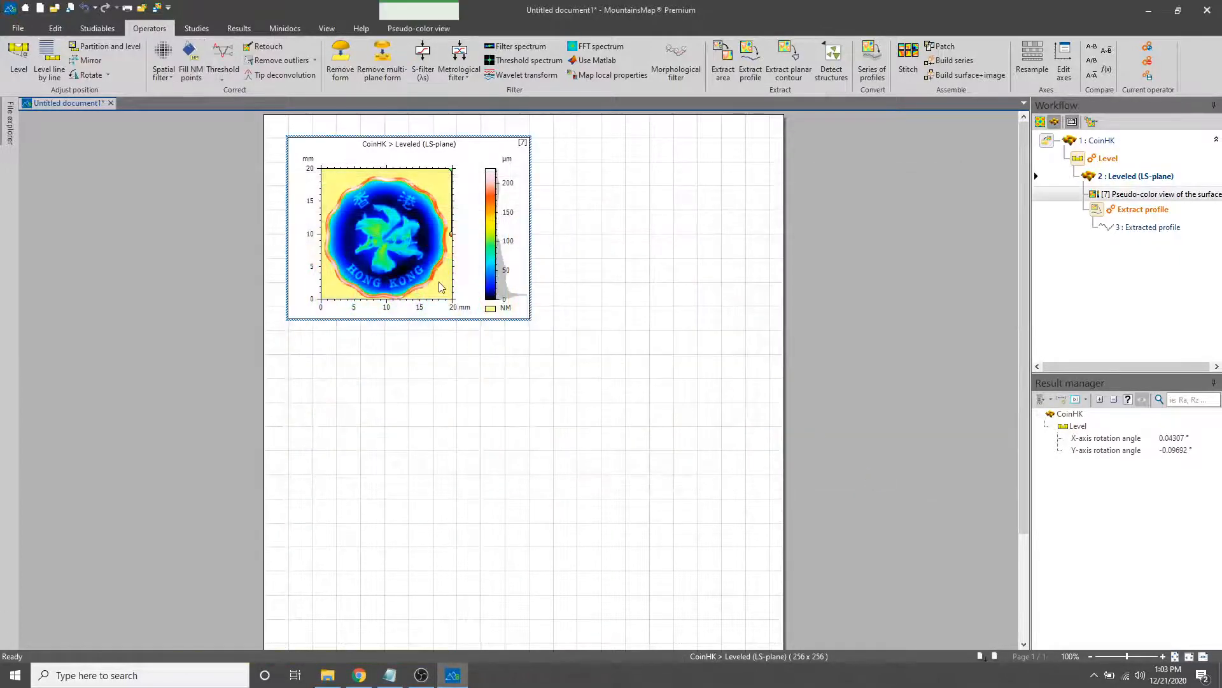
# Try a Threshold on the leveled coin, moving the lower material ratio limit to 100% and back to 97.04%, without applying it
pyautogui.click(217, 64)
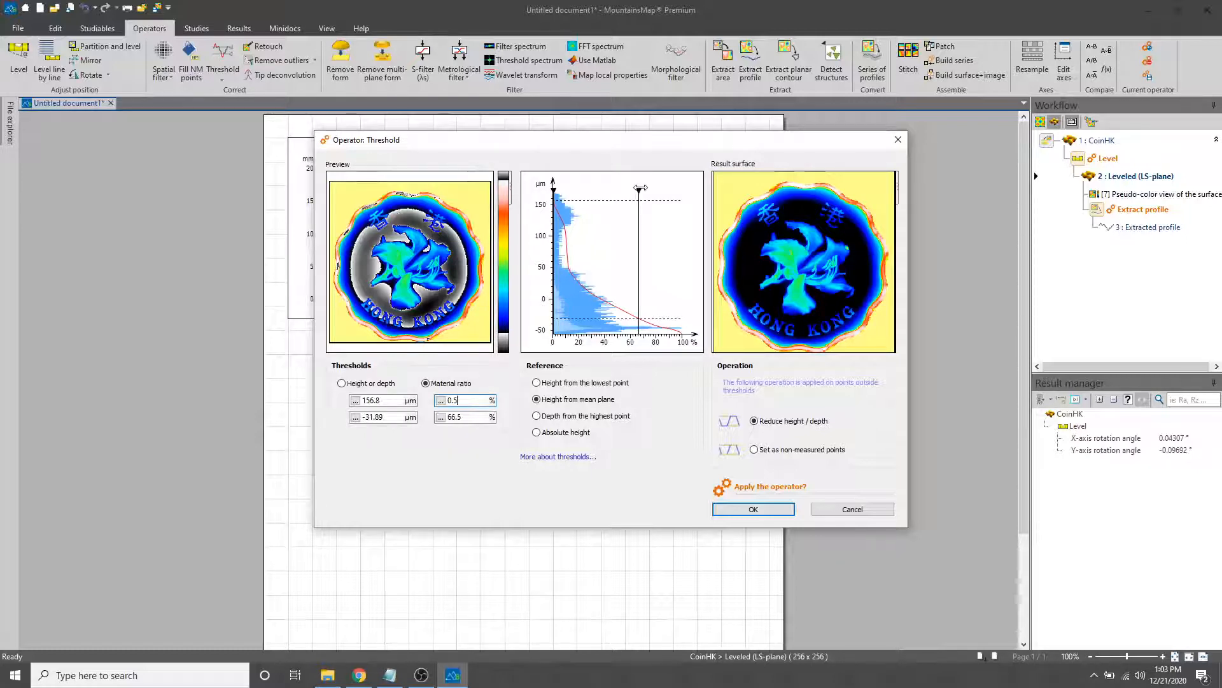
pyautogui.moveTo(639, 189)
pyautogui.mouseDown()
pyautogui.moveTo(667, 189)
pyautogui.moveTo(622, 189)
pyautogui.moveTo(683, 192)
pyautogui.mouseUp()
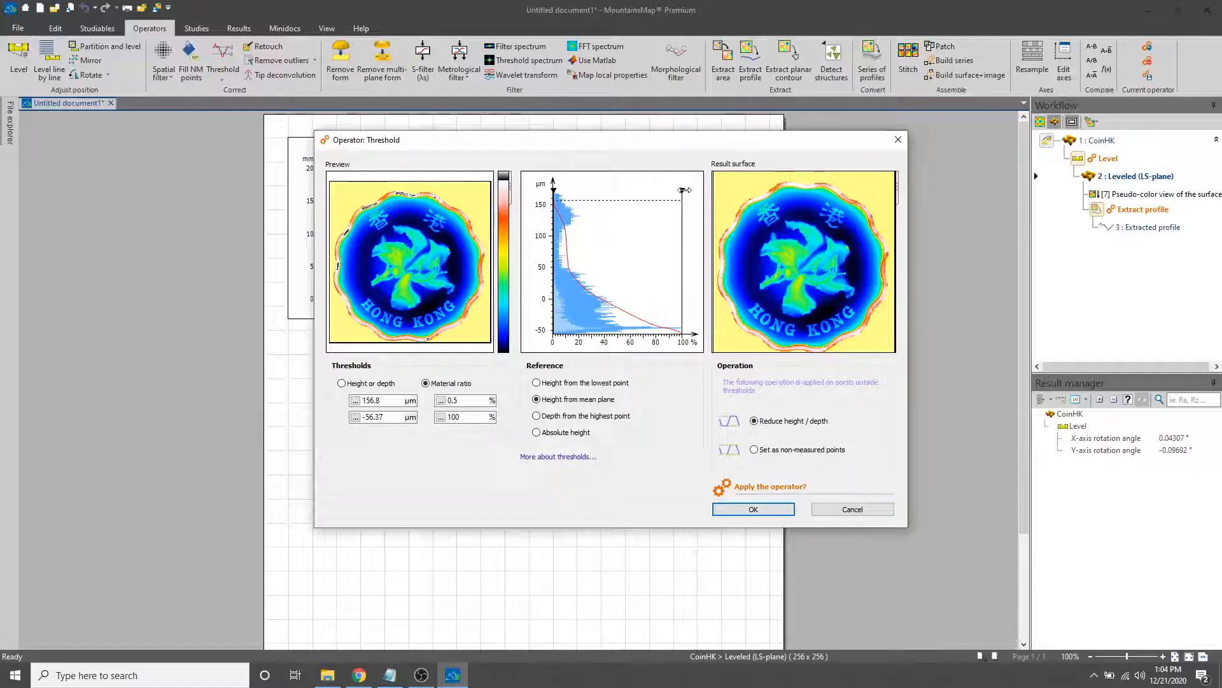
pyautogui.moveTo(684, 190)
pyautogui.mouseDown()
pyautogui.moveTo(663, 191)
pyautogui.moveTo(679, 191)
pyautogui.mouseUp()
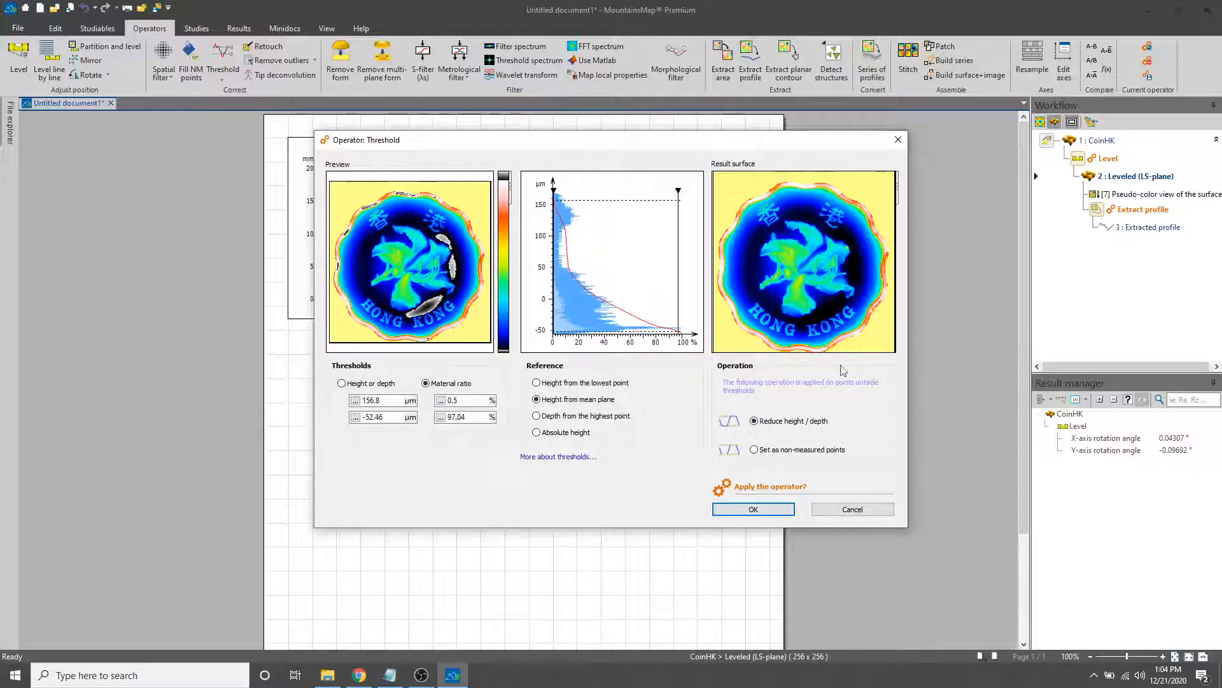
pyautogui.click(882, 513)
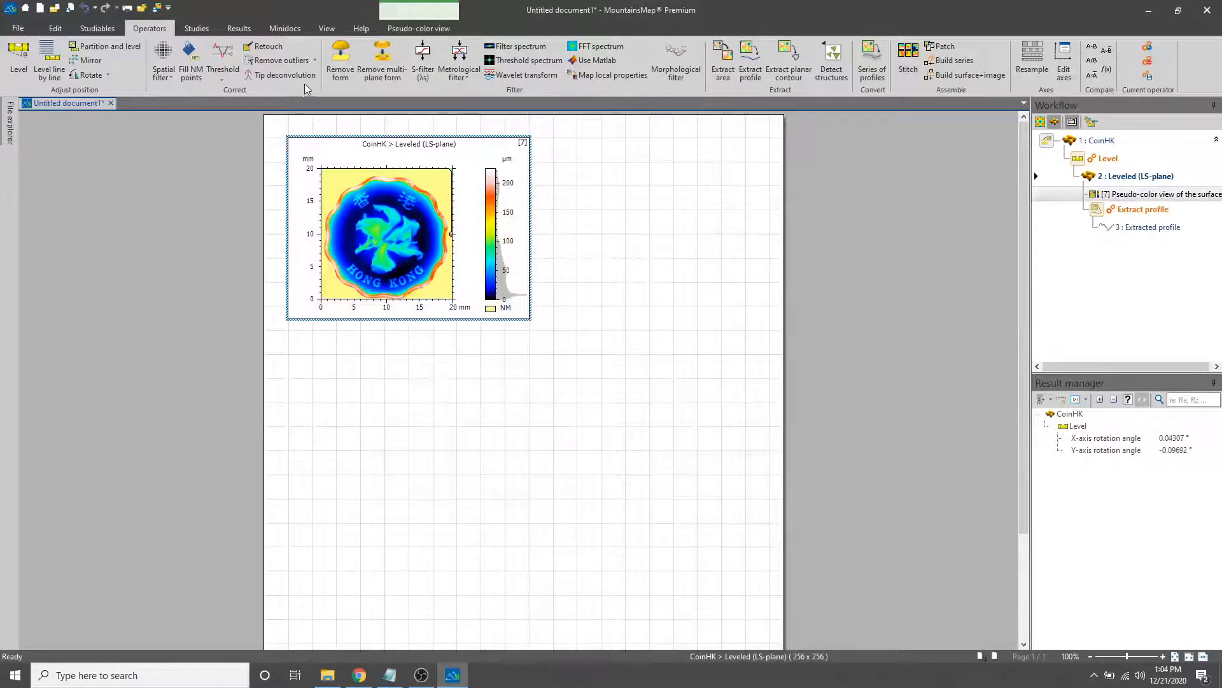
# Remove outliers from the leveled coin with a maximum allowed slope of 85°, and delete the resulting pseudo-color view from the page
pyautogui.click(288, 62)
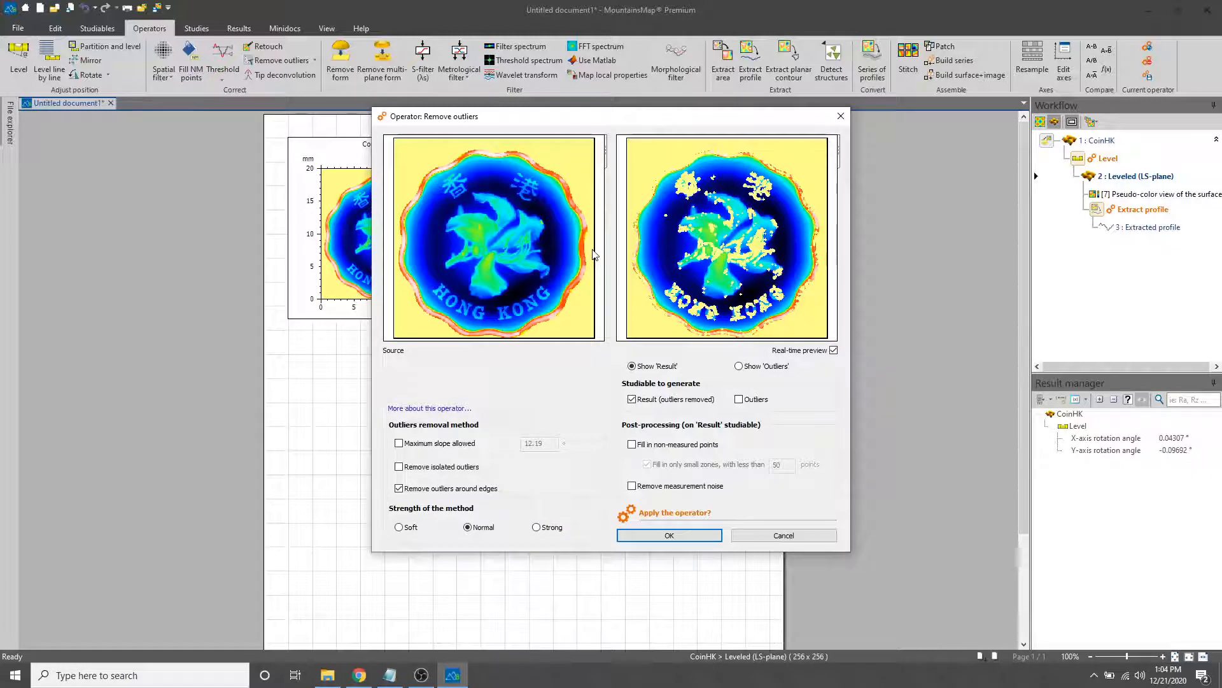
pyautogui.click(399, 444)
pyautogui.click(547, 445)
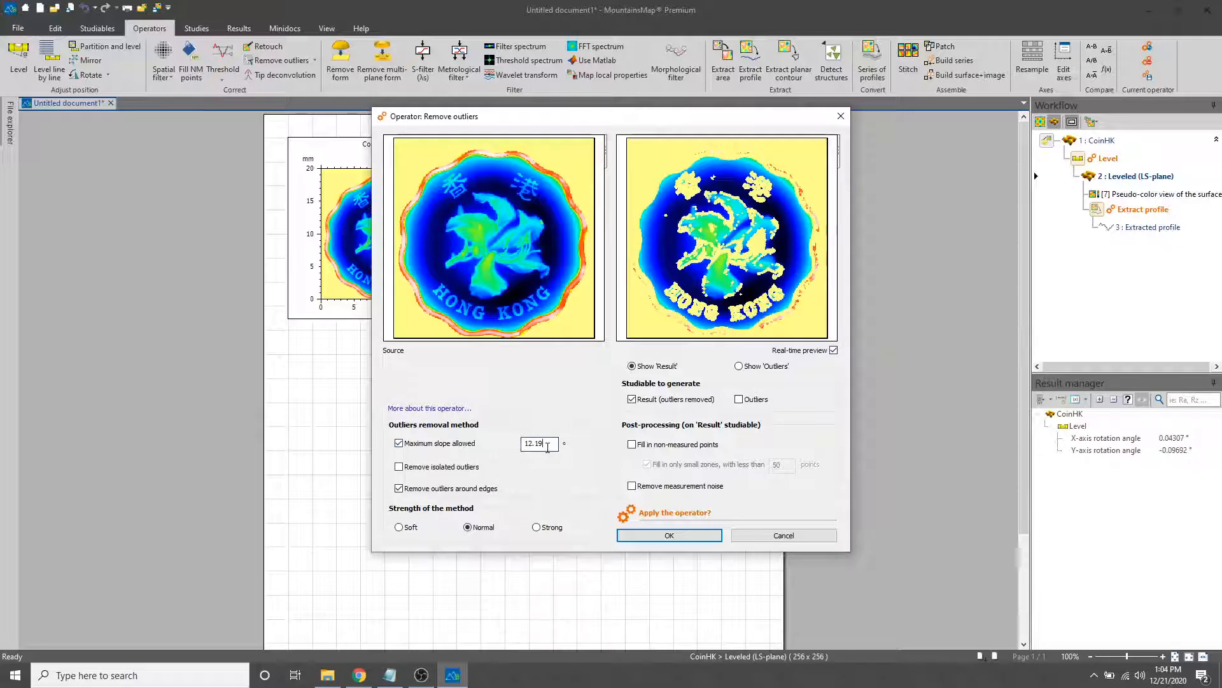
pyautogui.press('BackSpace')
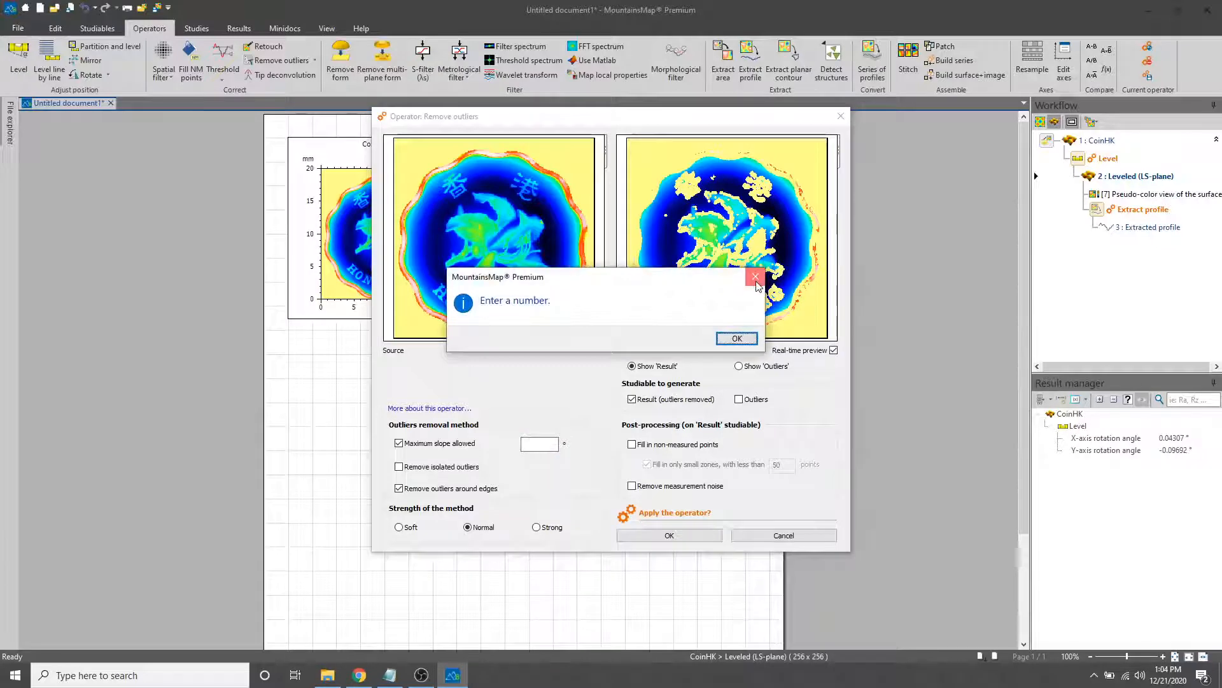
pyautogui.click(737, 338)
pyautogui.press('BackSpace')
pyautogui.press('BackSpace')
pyautogui.press('BackSpace')
pyautogui.press('BackSpace')
pyautogui.press('BackSpace')
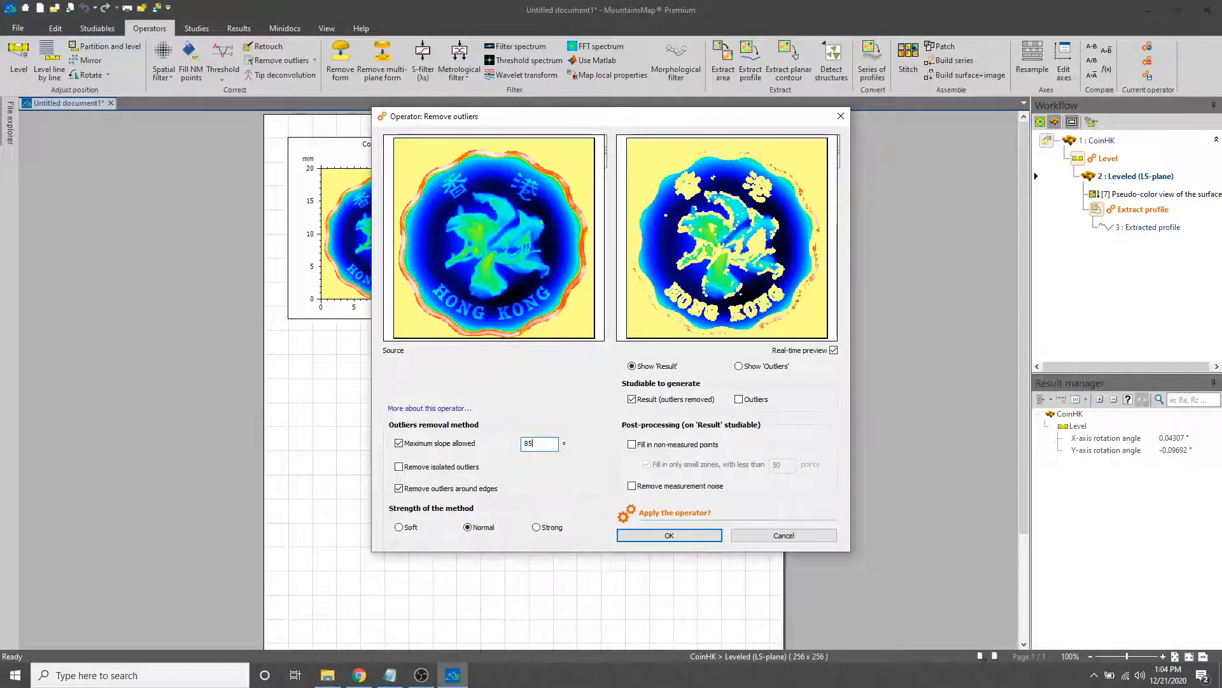
pyautogui.press('Return')
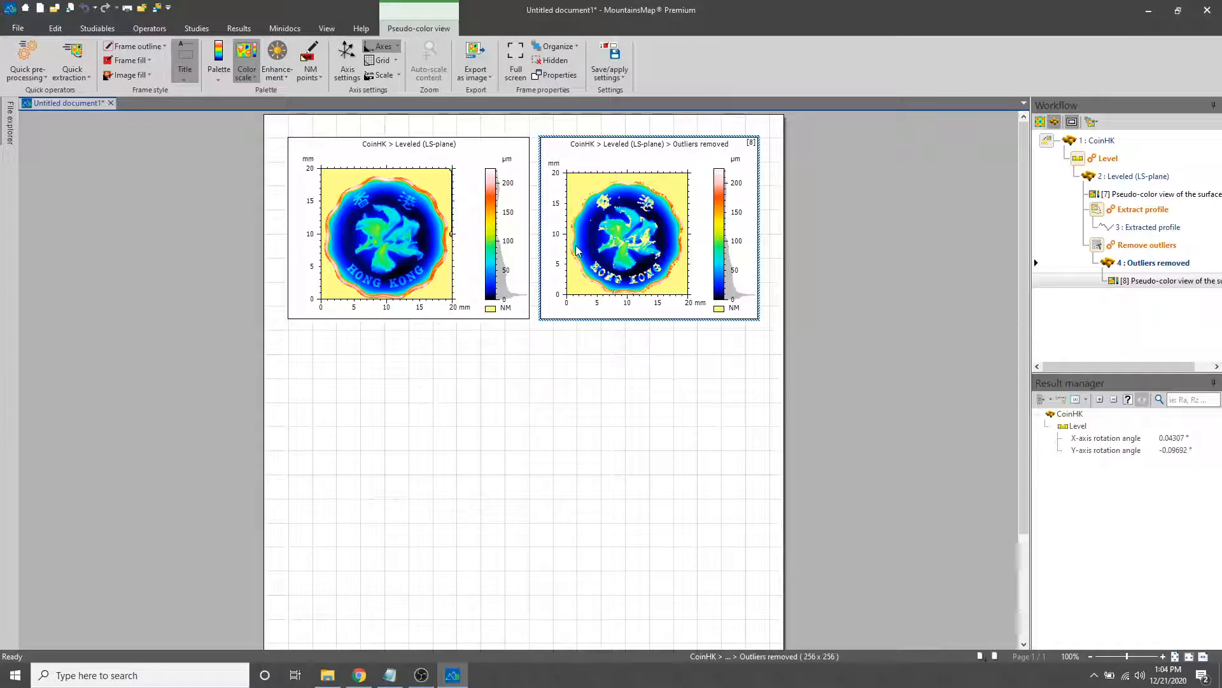
pyautogui.press('Delete')
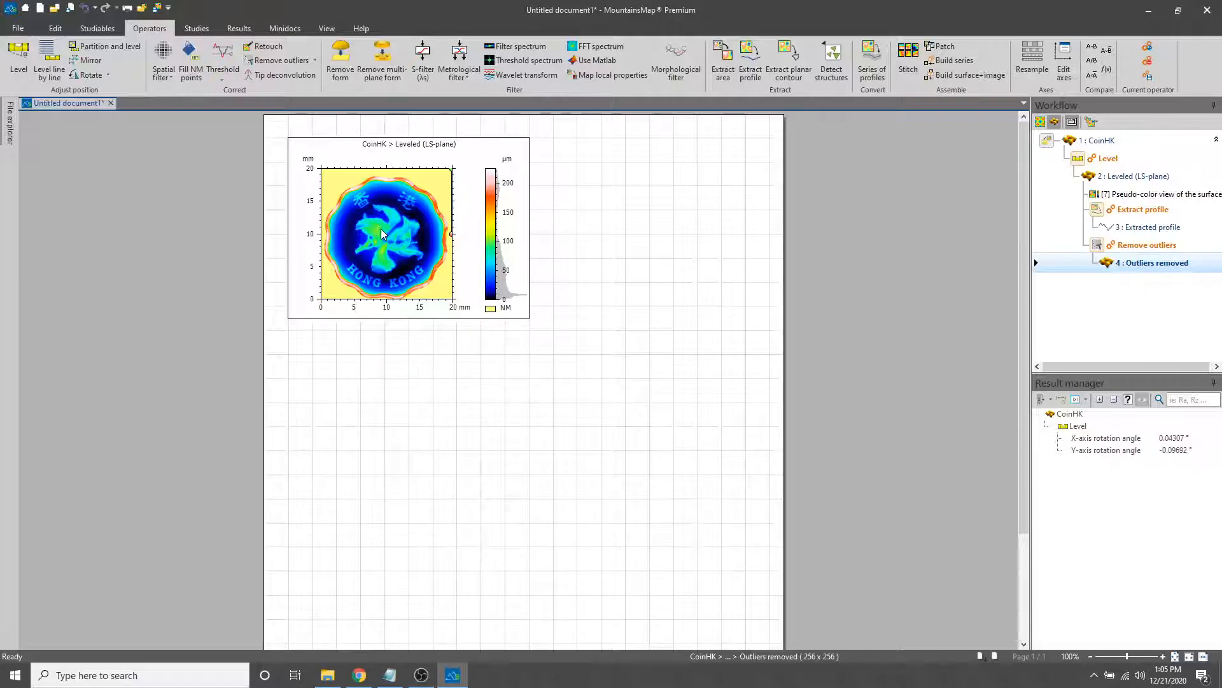
# Try extracting a full-height rectangular area between 25% and 75% of the width from the outliers-removed surface, without applying it
pyautogui.click(338, 31)
pyautogui.click(150, 28)
pyautogui.click(717, 62)
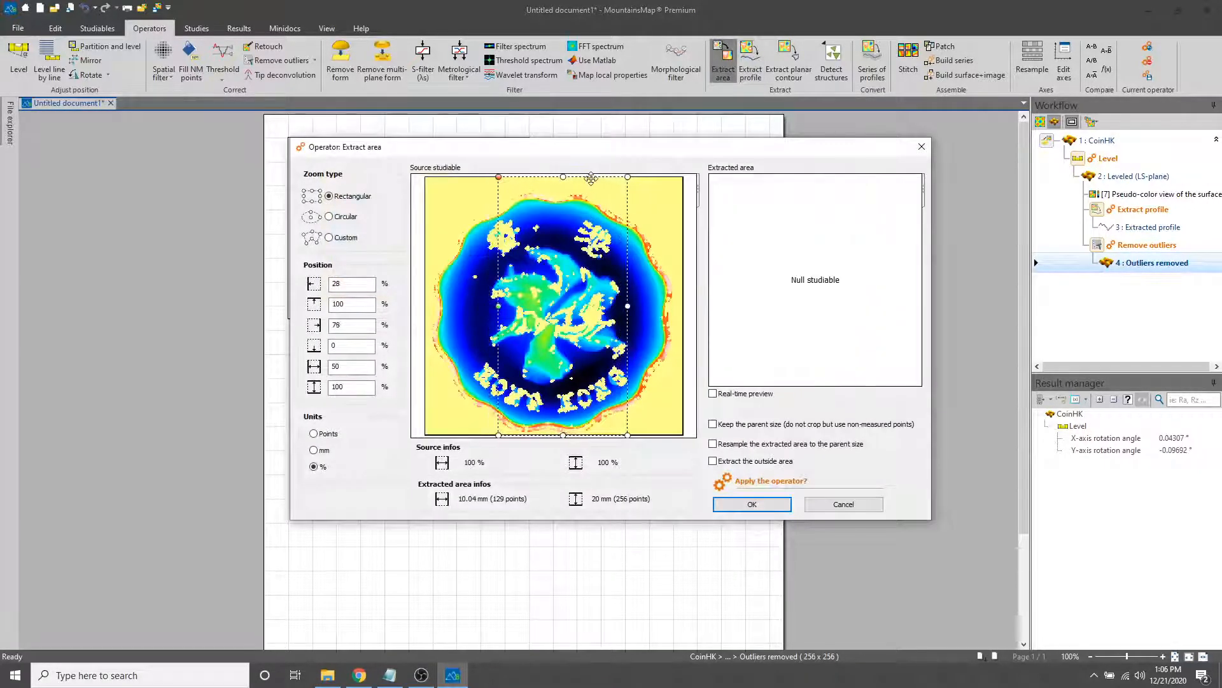
pyautogui.moveTo(591, 179); pyautogui.dragTo(582, 179)
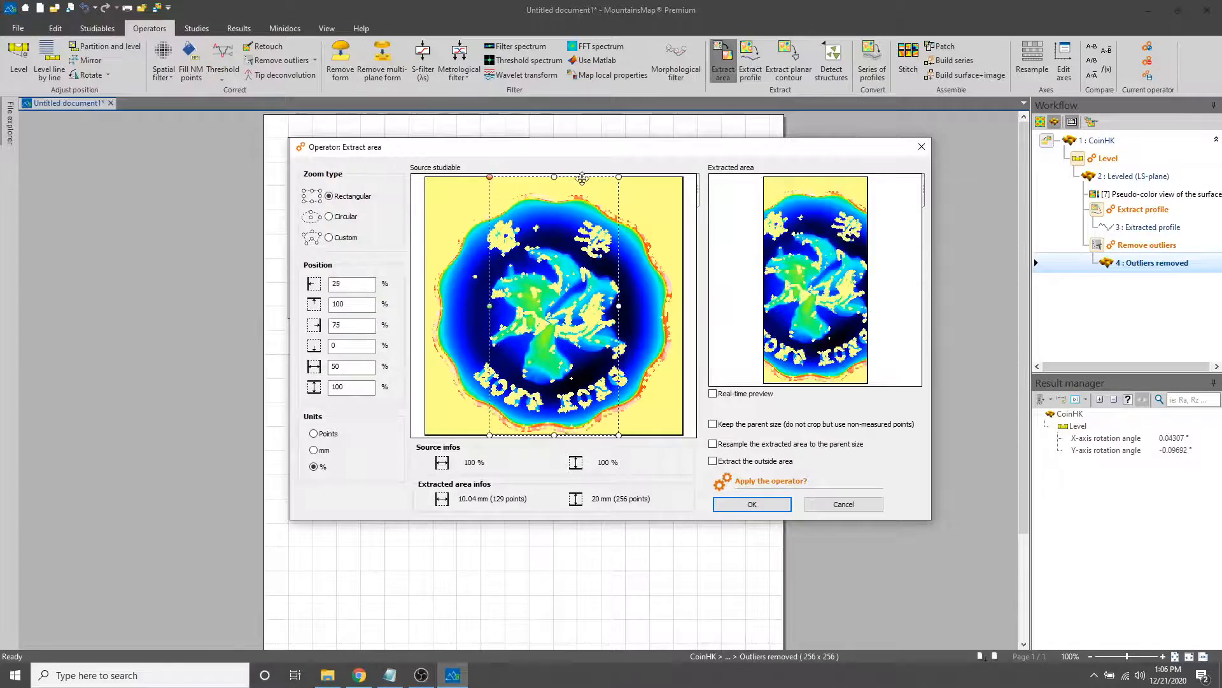
pyautogui.click(831, 504)
# Try extracting a rectangular area of about 10.04 × 9.65 mm from the leveled coin, around the flower and over its upper-left part, without applying it
pyautogui.click(432, 171)
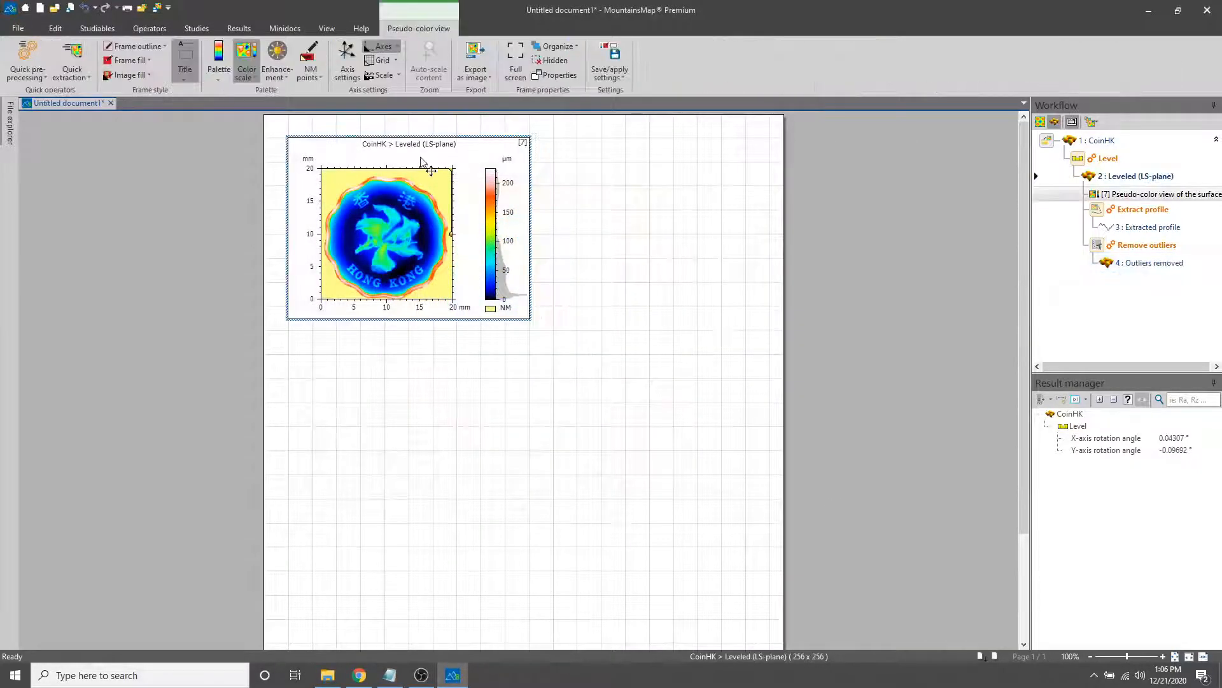
pyautogui.click(149, 27)
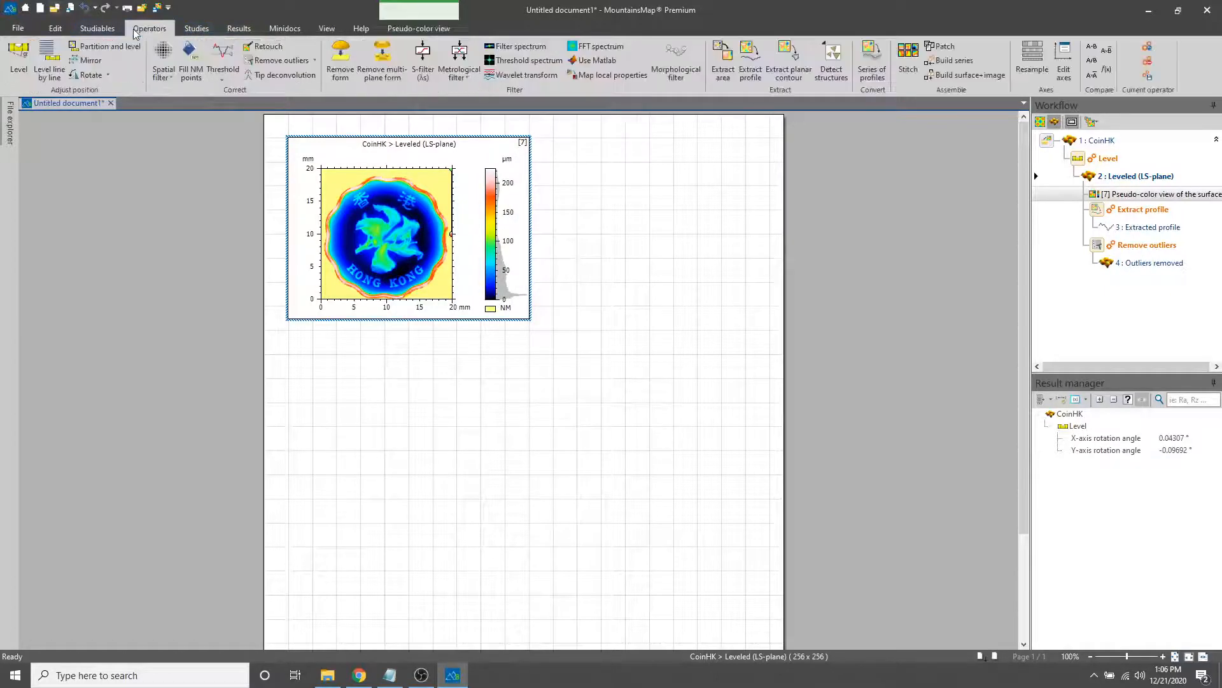
pyautogui.click(718, 67)
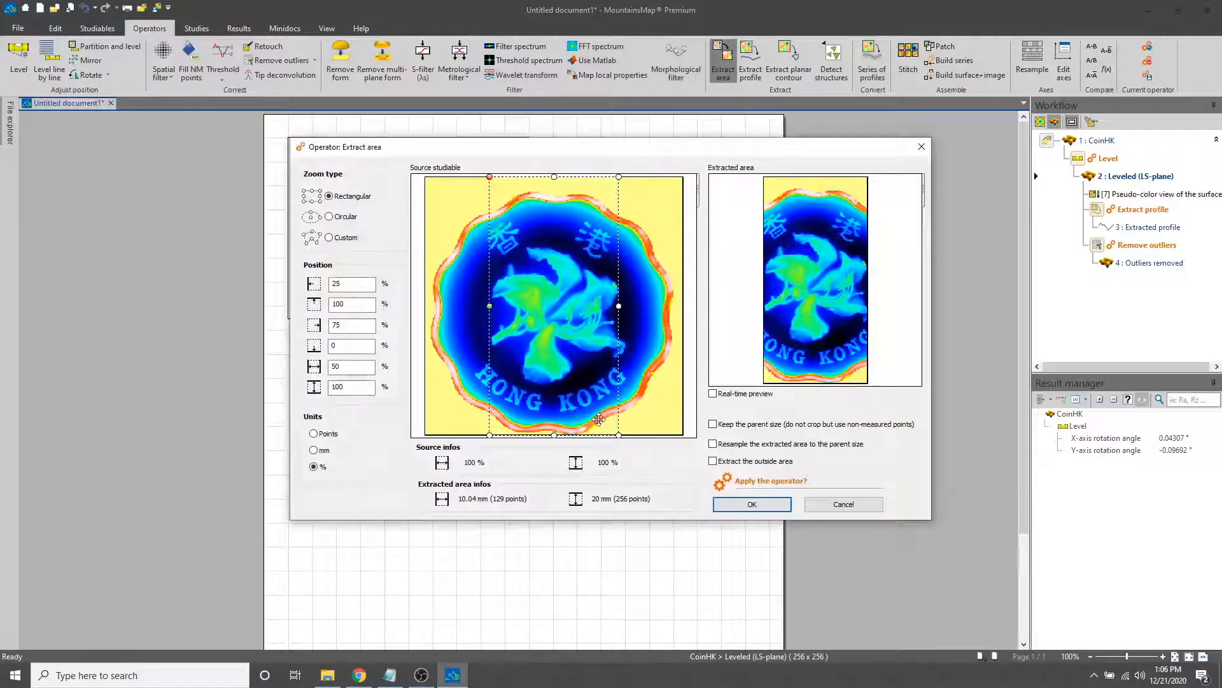
pyautogui.moveTo(555, 435); pyautogui.dragTo(553, 351)
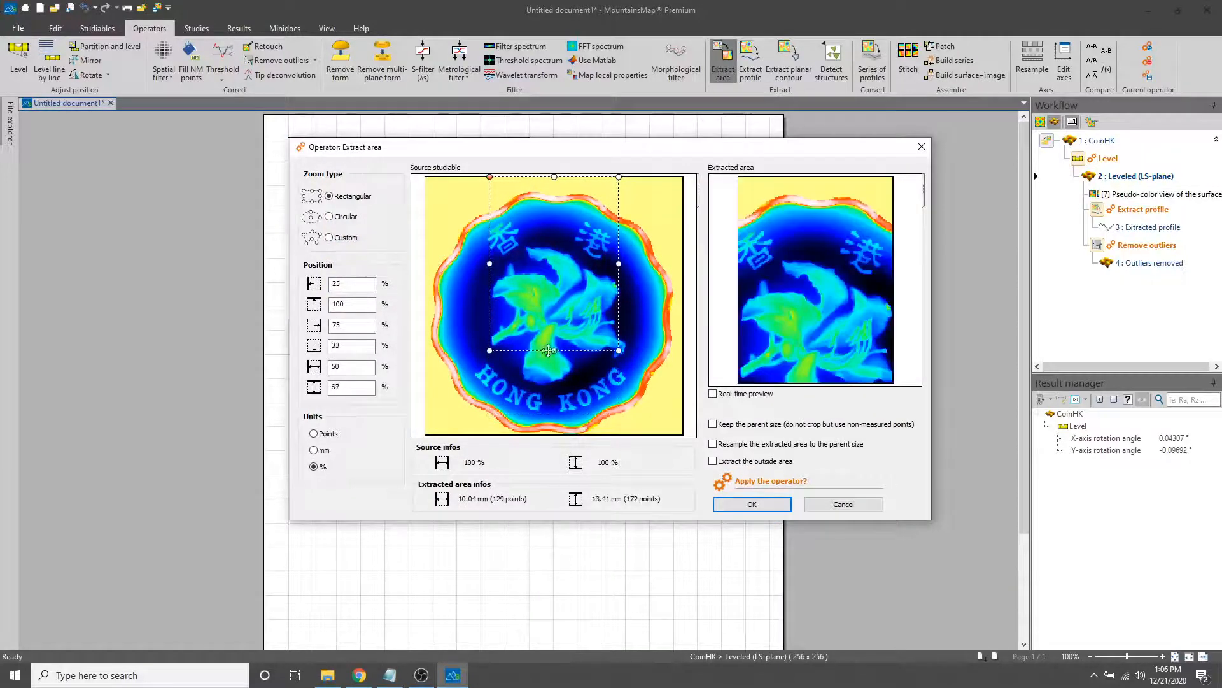
pyautogui.moveTo(517, 211); pyautogui.dragTo(514, 252)
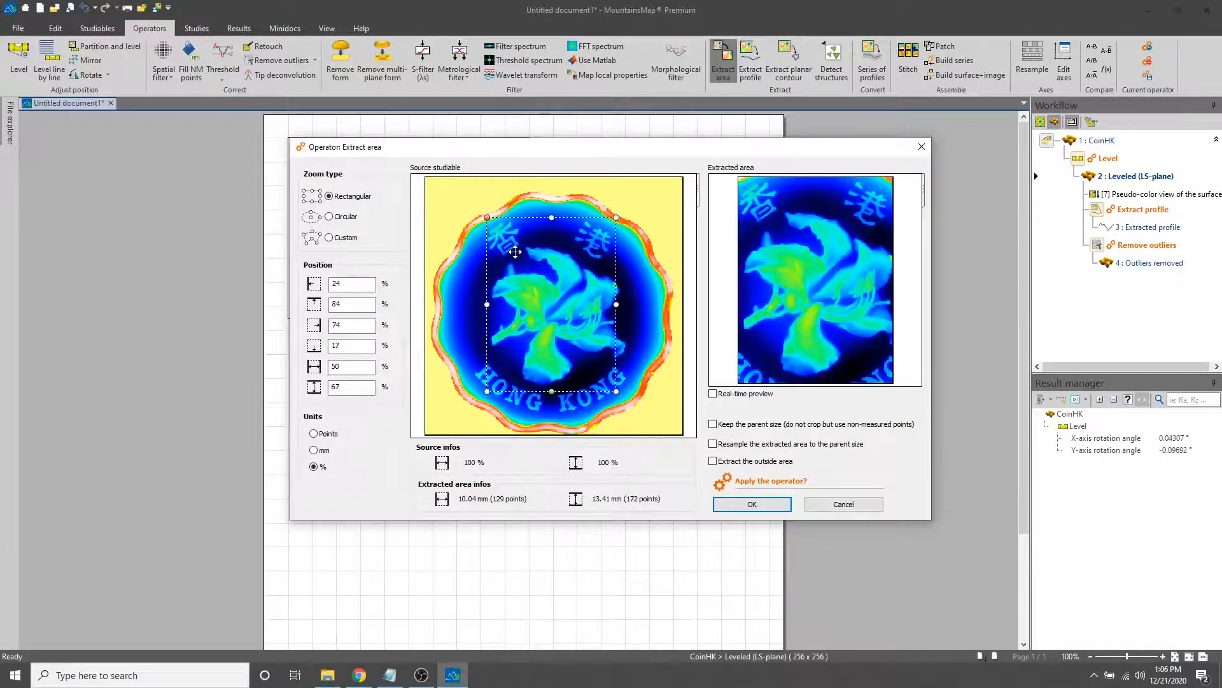
pyautogui.moveTo(551, 391); pyautogui.dragTo(552, 381)
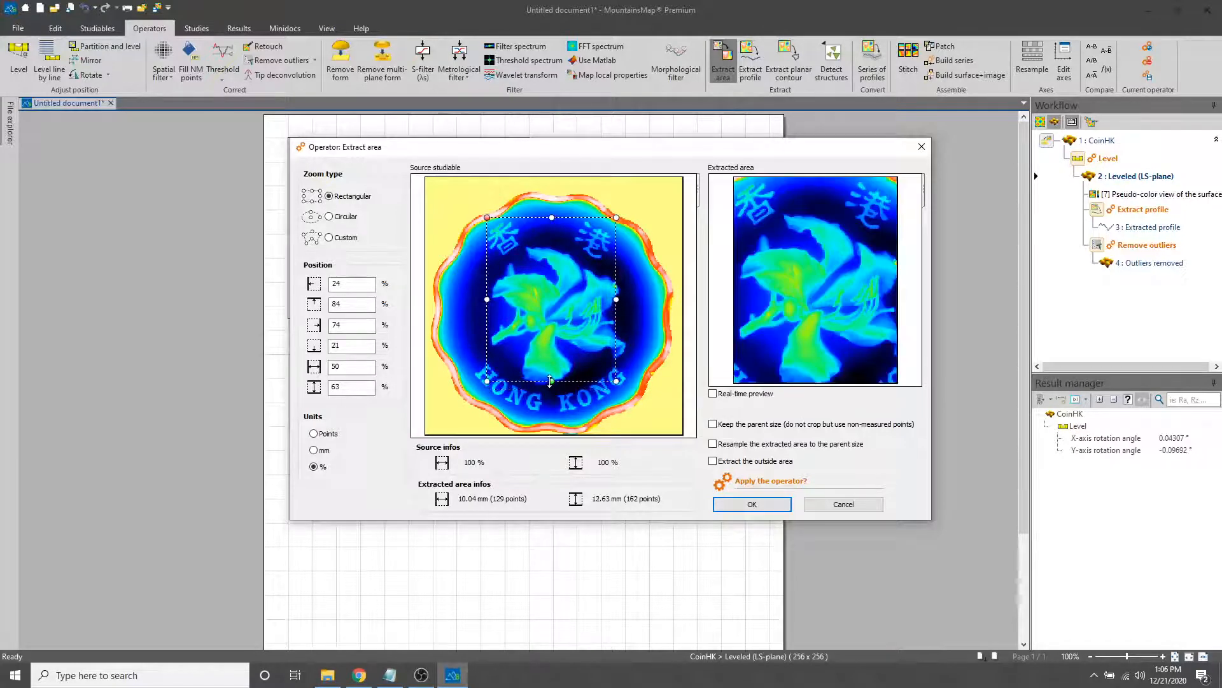
pyautogui.moveTo(551, 217); pyautogui.dragTo(555, 256)
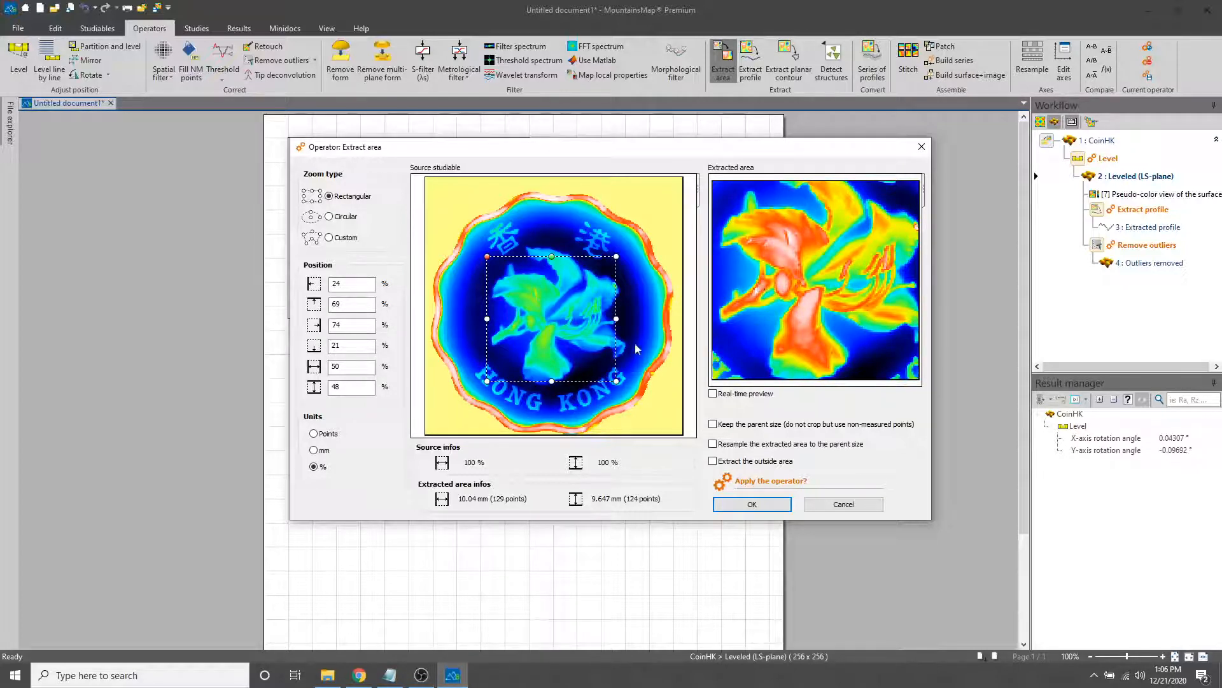
pyautogui.click(595, 256)
pyautogui.moveTo(595, 256); pyautogui.dragTo(533, 219)
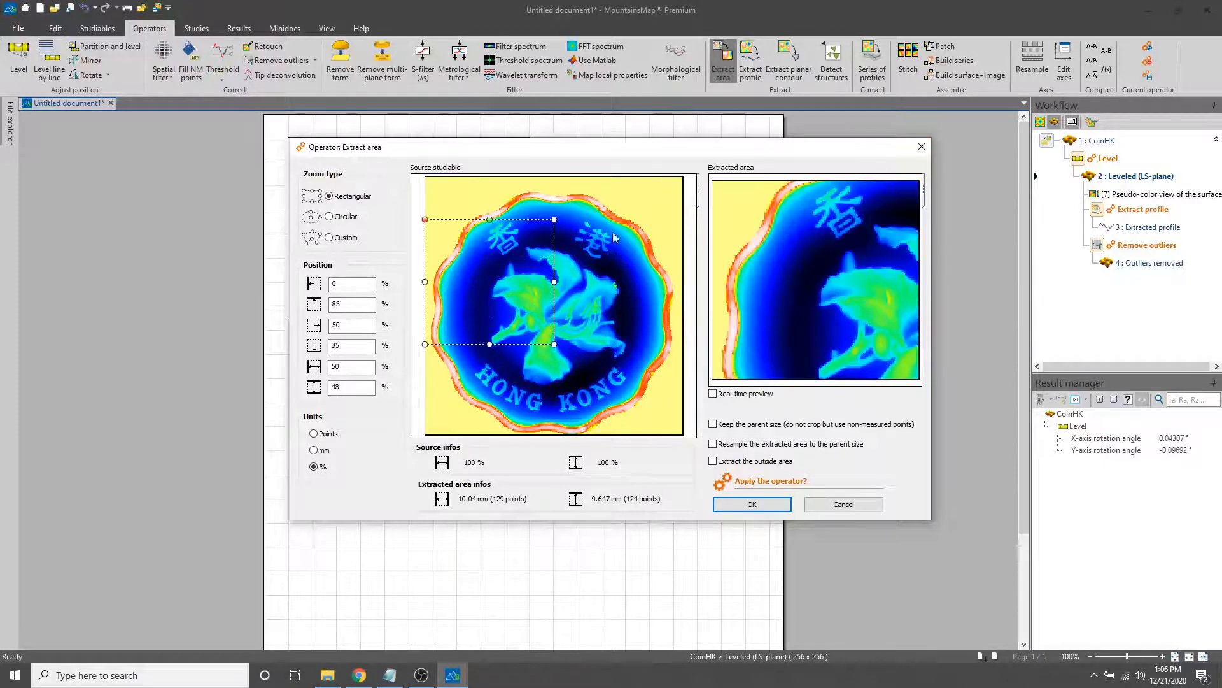
pyautogui.click(921, 148)
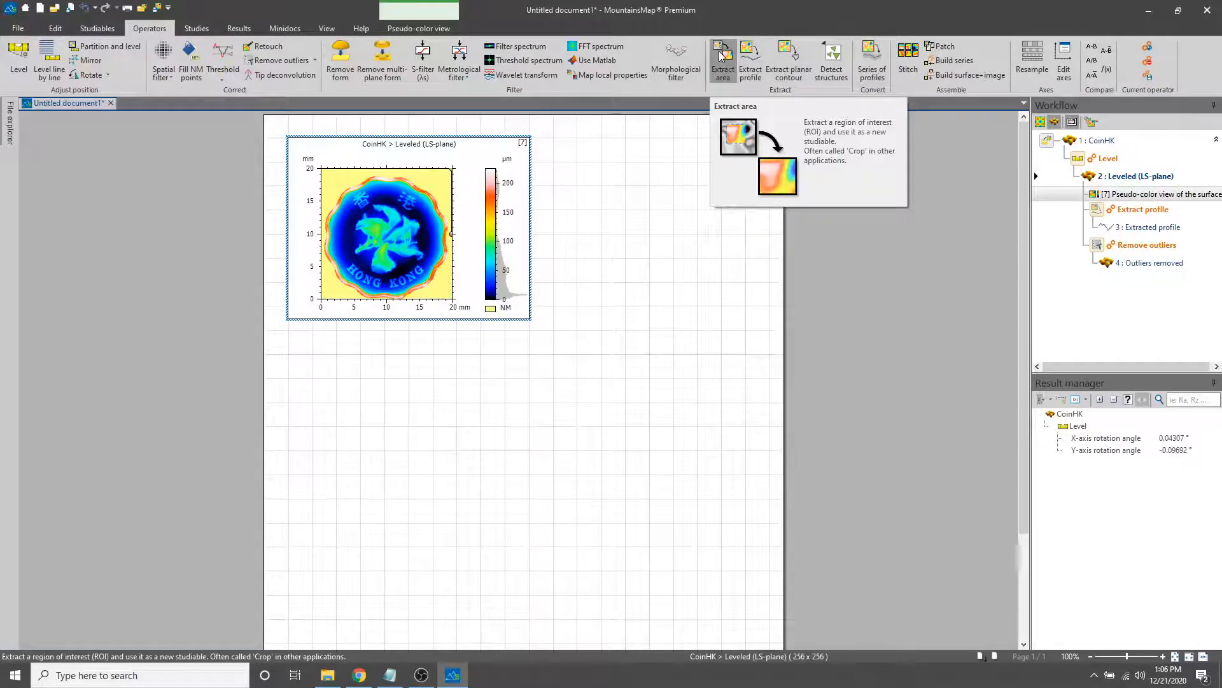
# Try extracting an oblique profile about 19.28 mm long from the leveled coin, running nearly vertically through its centre, without applying it
pyautogui.click(750, 66)
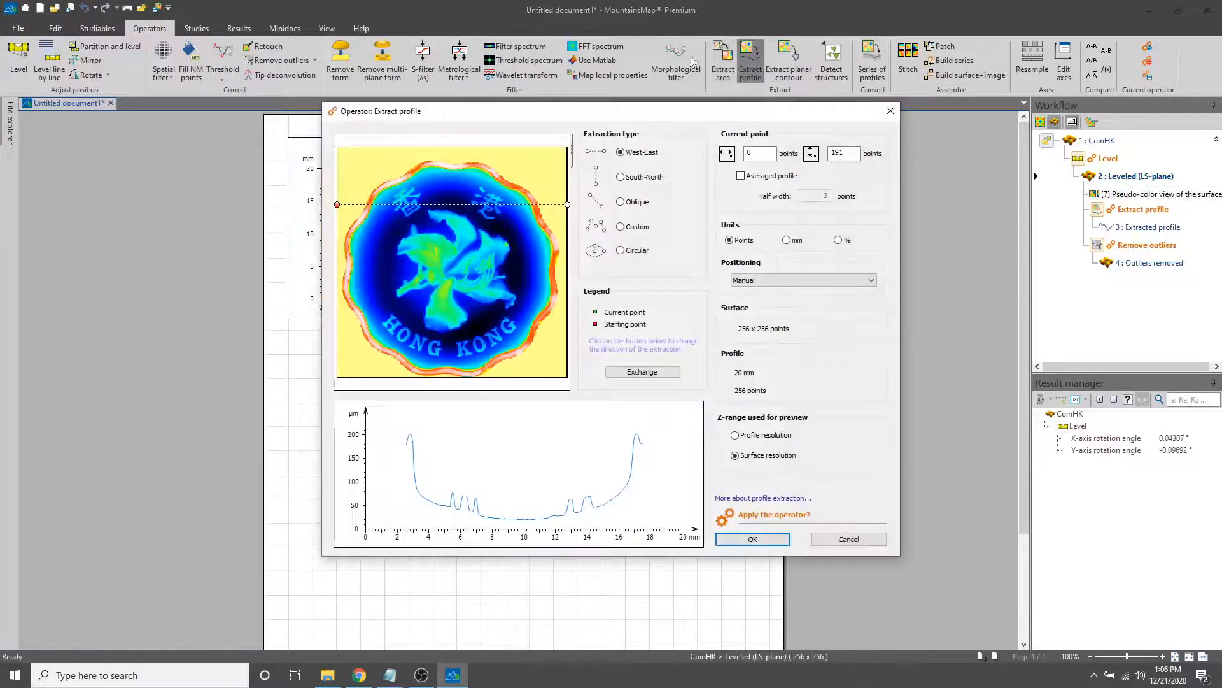
pyautogui.click(620, 202)
pyautogui.moveTo(510, 205); pyautogui.dragTo(461, 155)
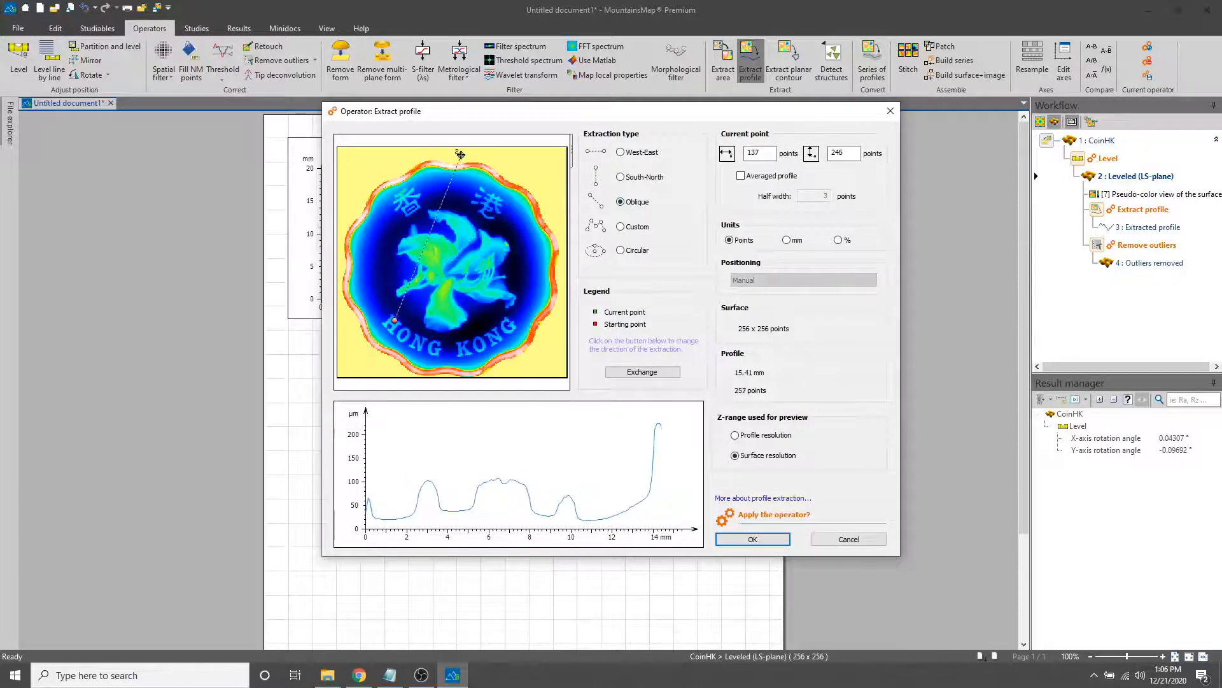
pyautogui.click(393, 320)
pyautogui.moveTo(393, 321); pyautogui.dragTo(449, 377)
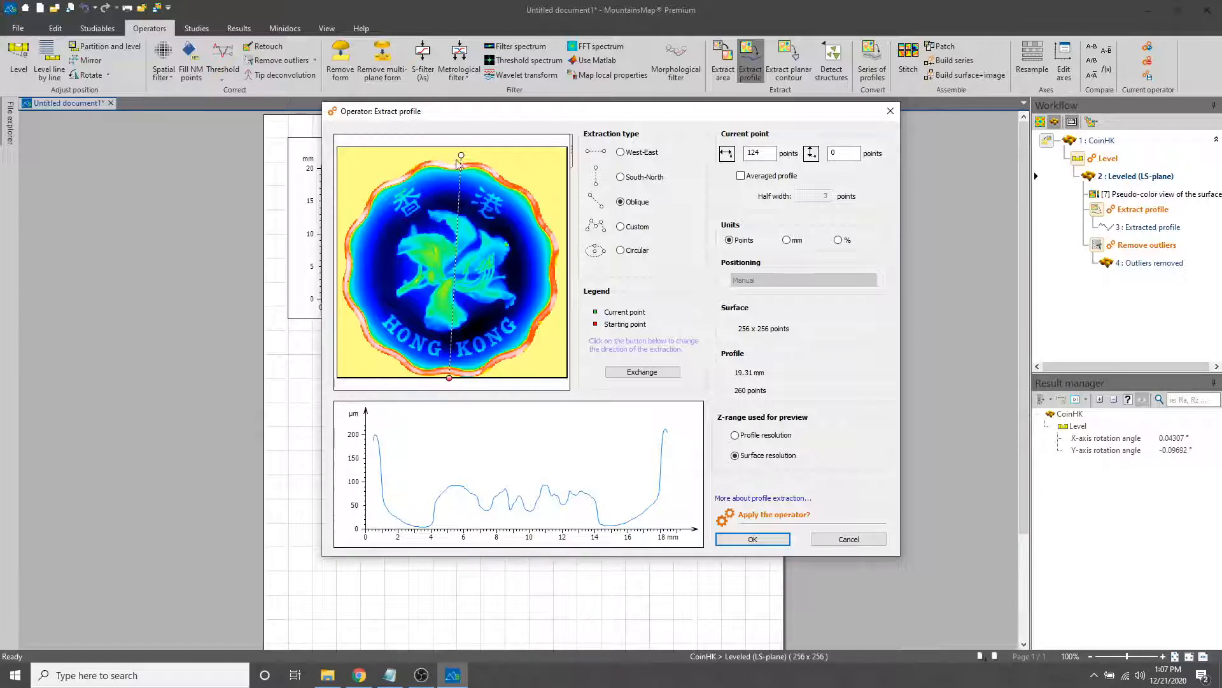
pyautogui.moveTo(459, 155); pyautogui.dragTo(450, 155)
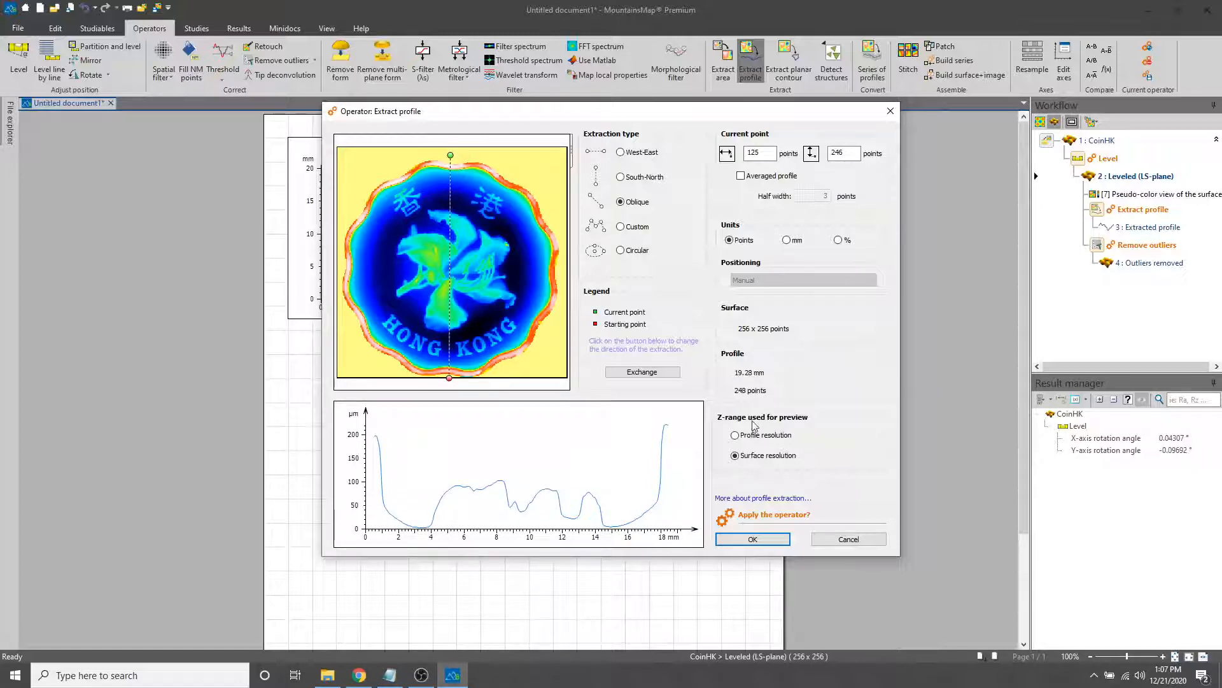
pyautogui.click(866, 538)
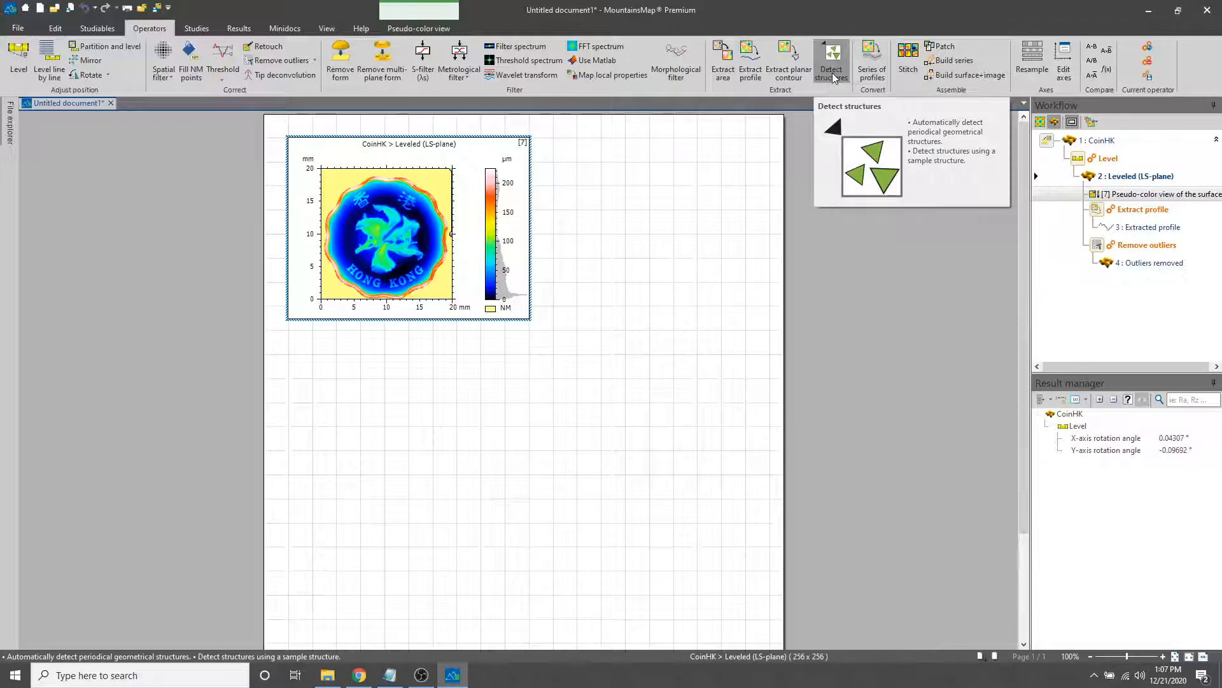
pyautogui.click(348, 29)
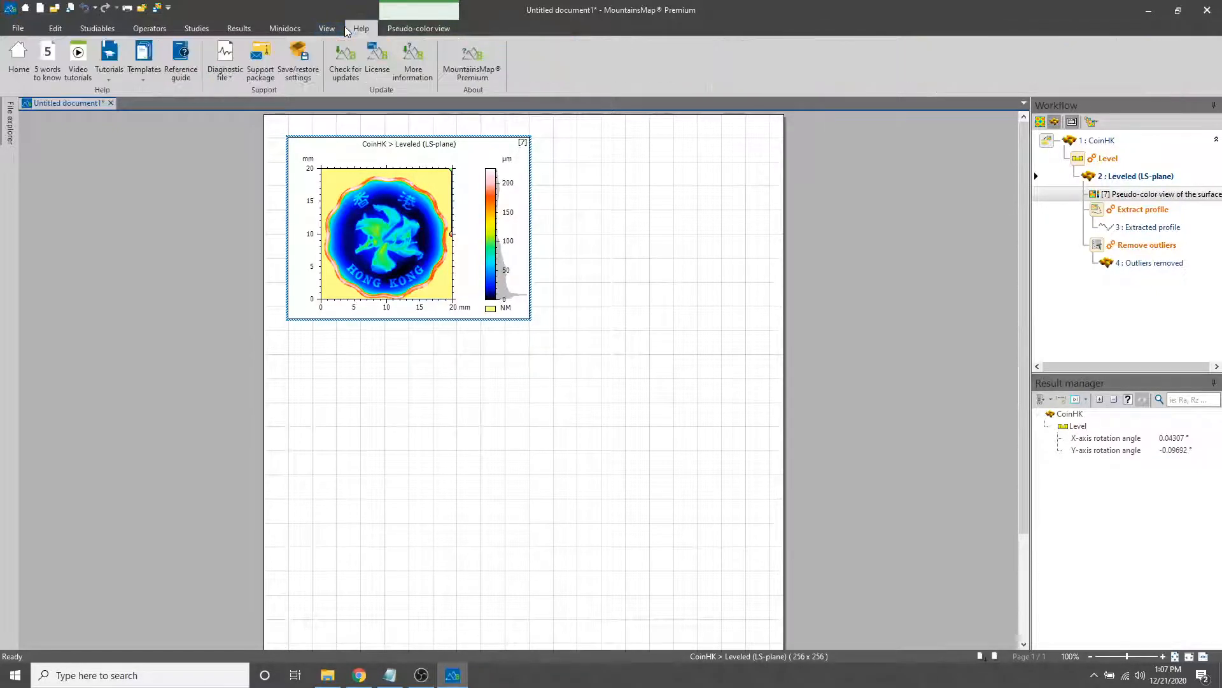
pyautogui.click(171, 60)
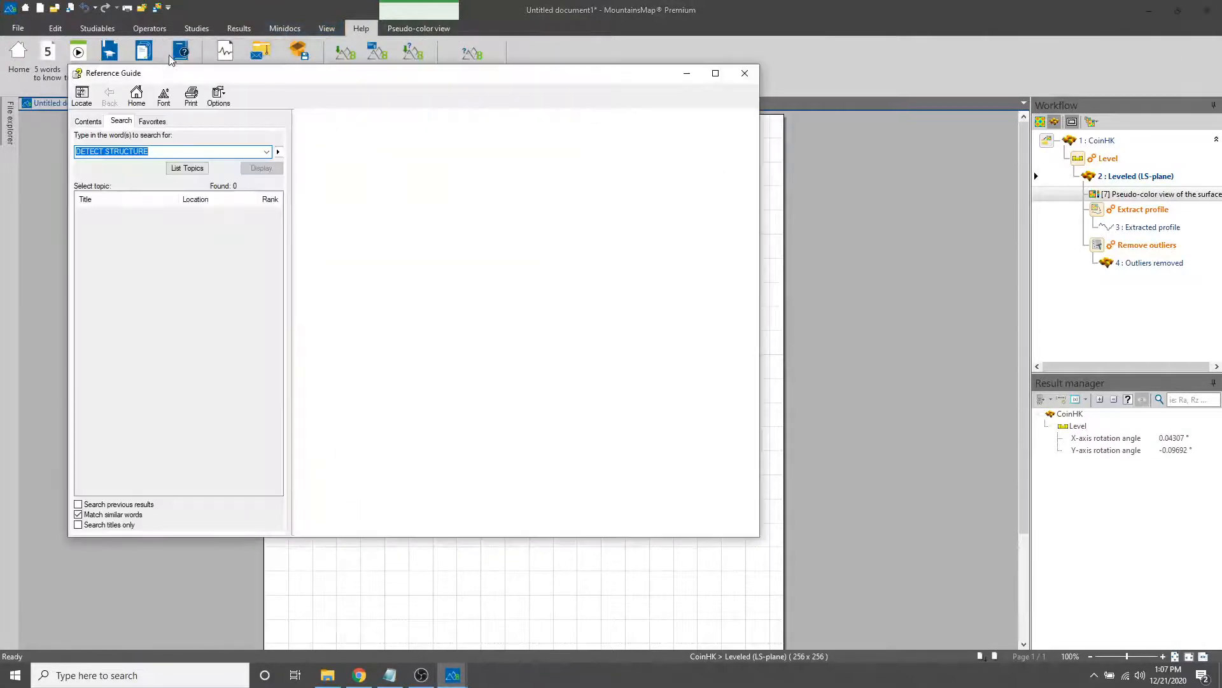
pyautogui.click(741, 74)
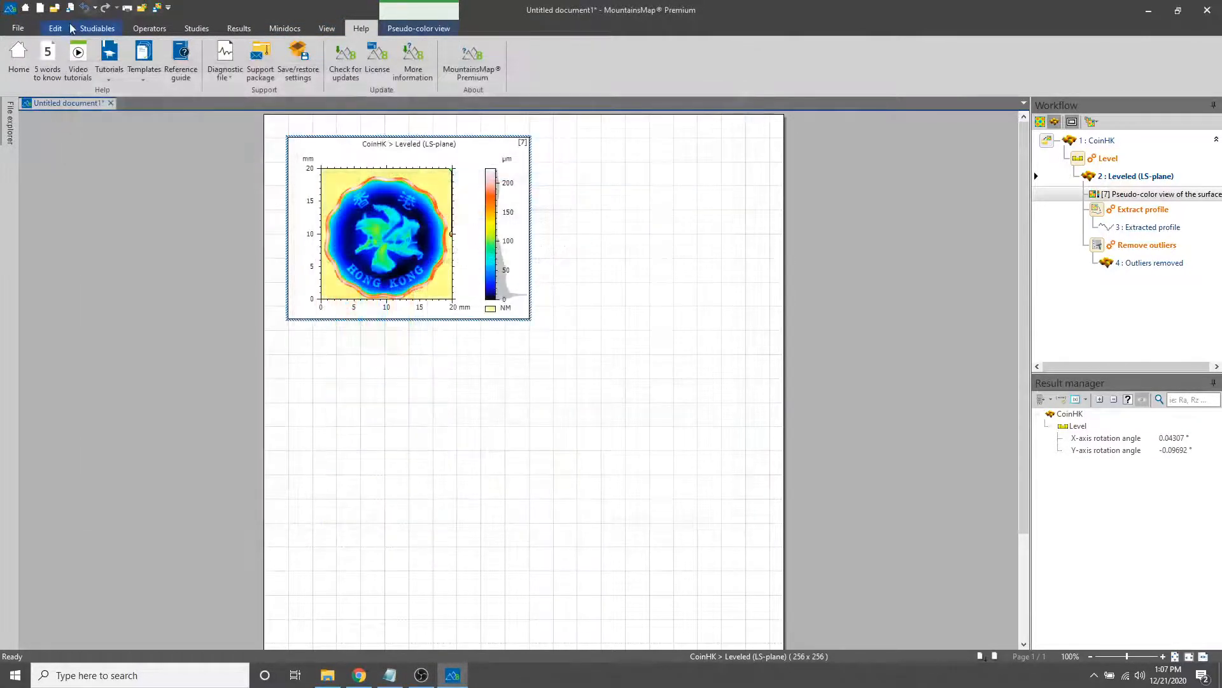
pyautogui.click(97, 29)
pyautogui.click(147, 32)
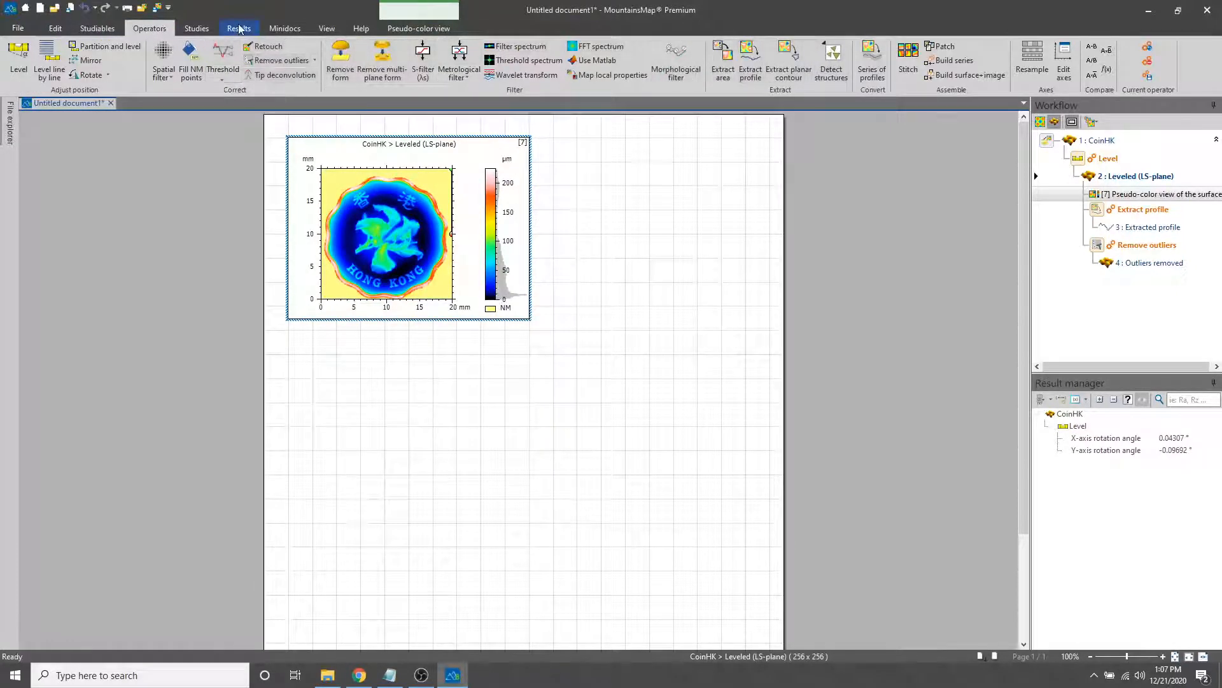
# Open the reference guide and search it for "detect structures"
pyautogui.click(358, 27)
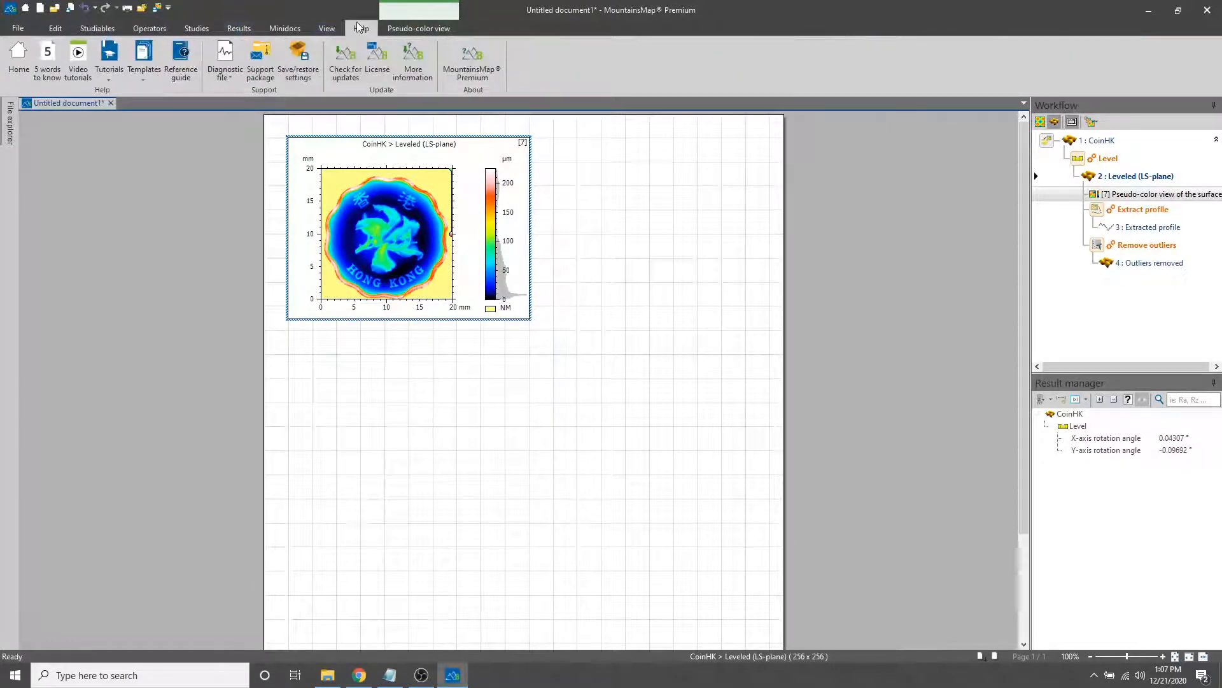
pyautogui.click(186, 75)
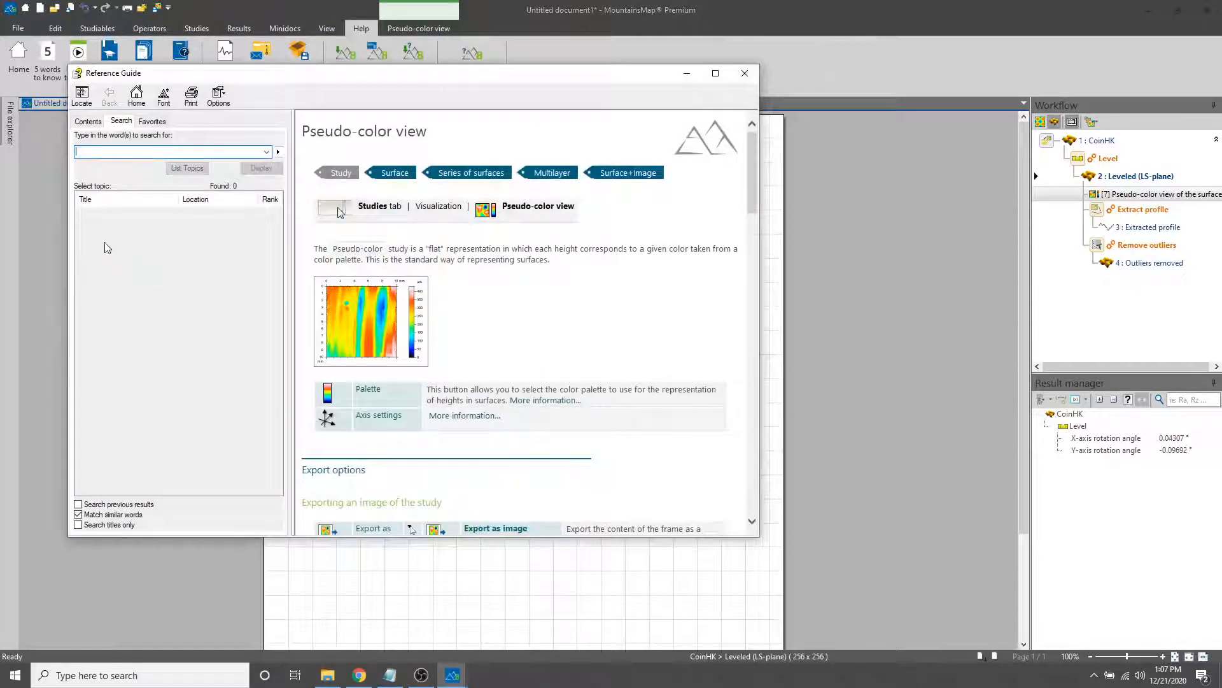
pyautogui.click(92, 122)
pyautogui.click(119, 122)
pyautogui.write('de')
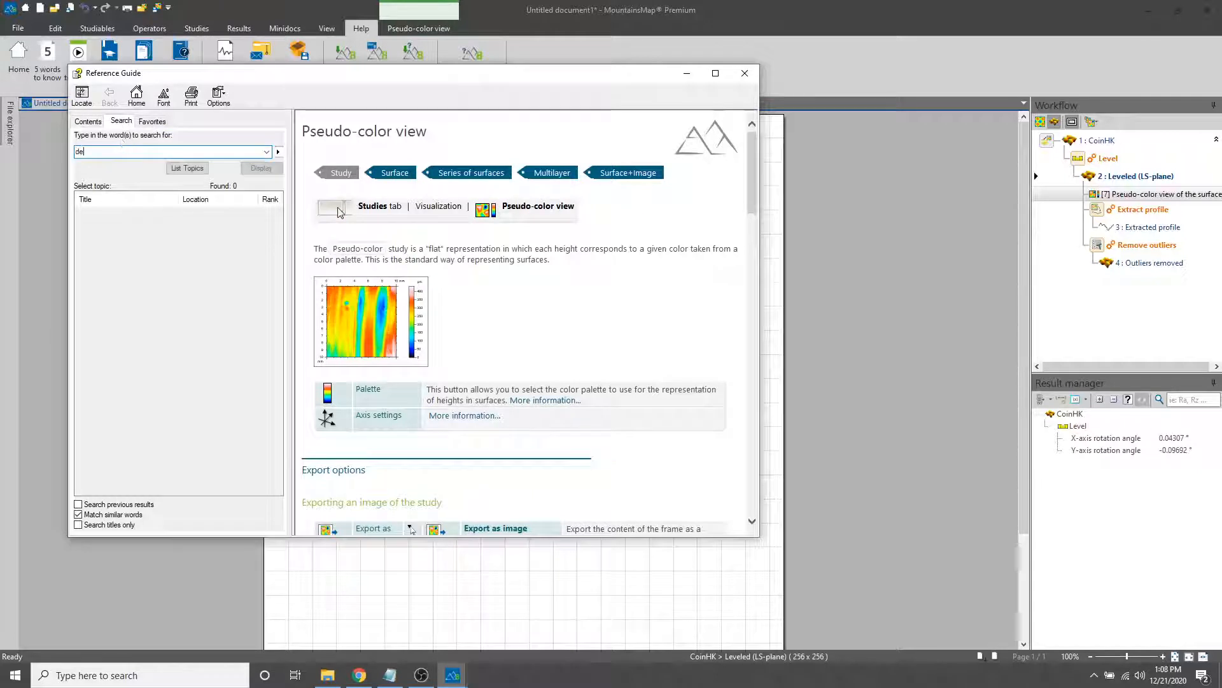
pyautogui.write('tect structure')
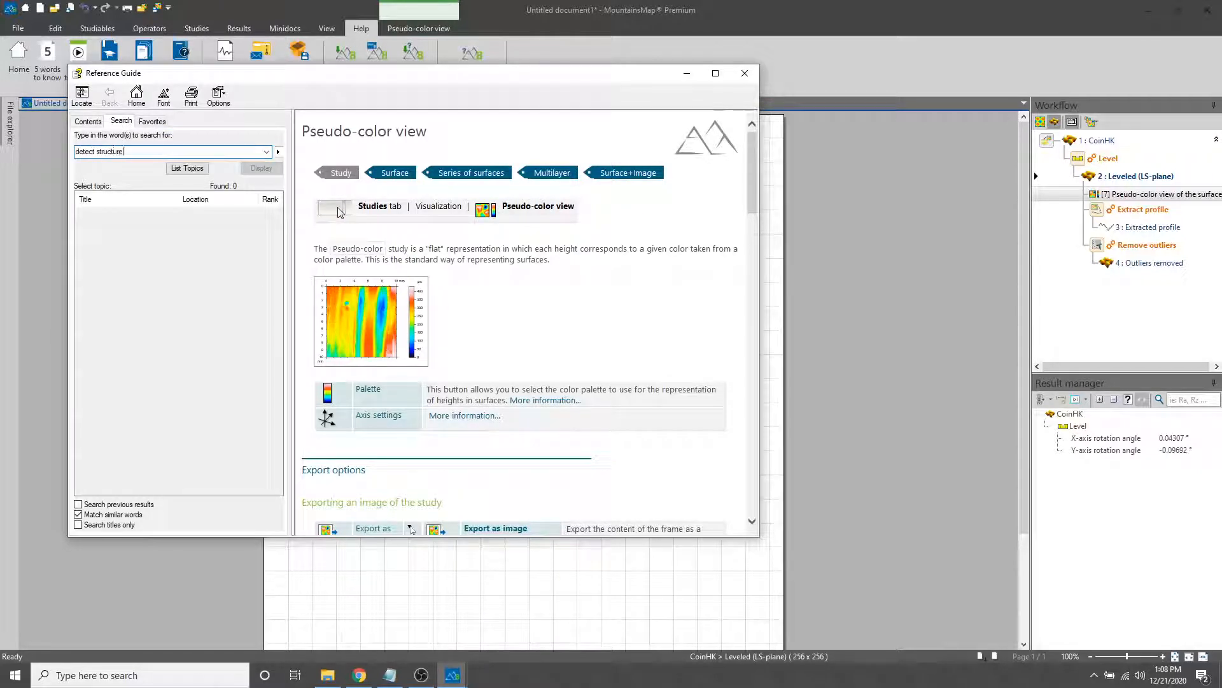
pyautogui.write('s')
pyautogui.press('Return')
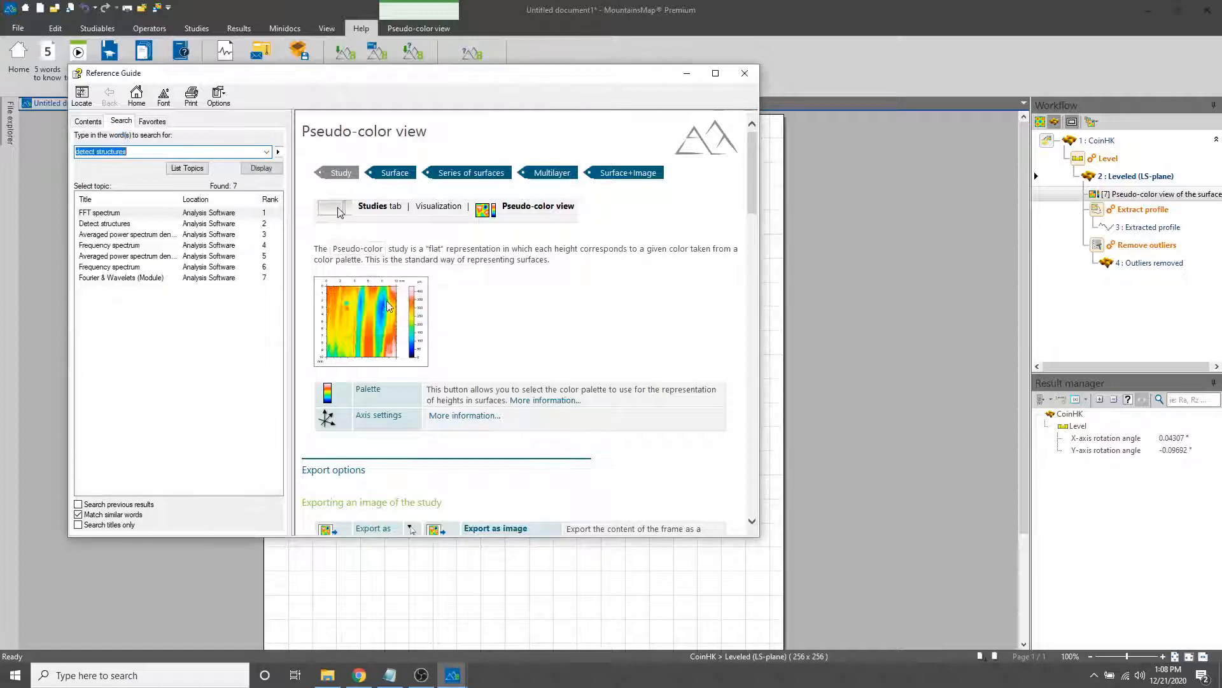
# Read through the Detect structures topic, including its detection methods and refinement notes, and close the reference guide
pyautogui.click(118, 226)
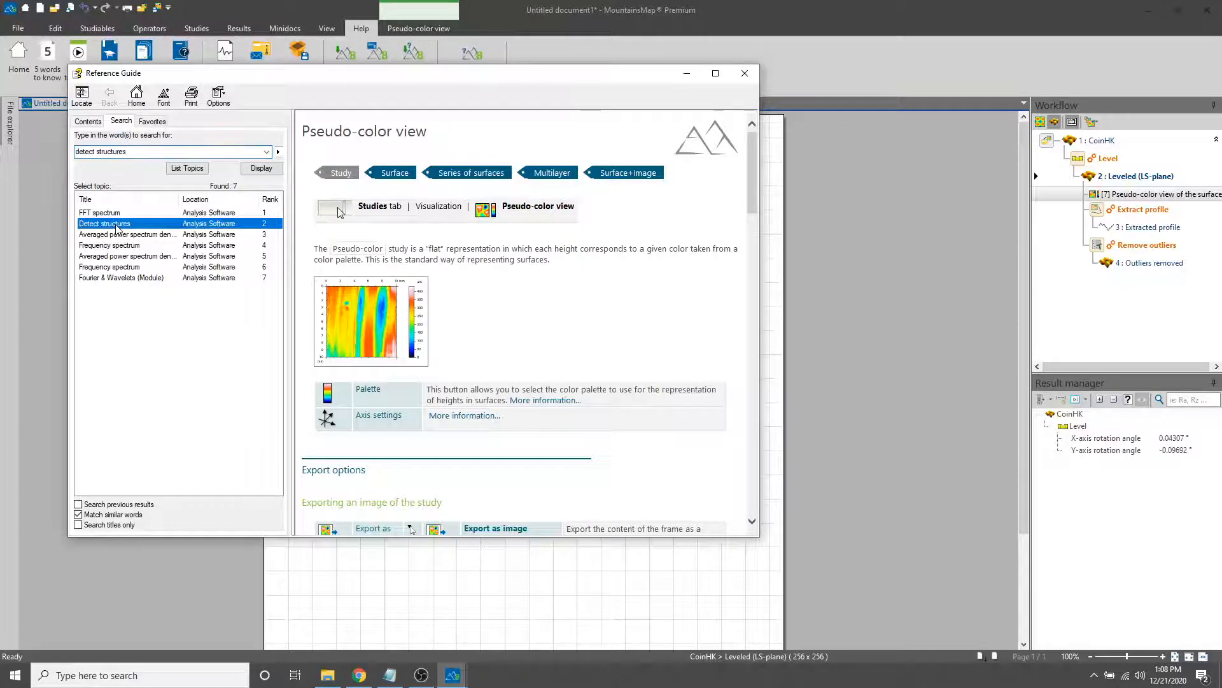
pyautogui.doubleClick(118, 225)
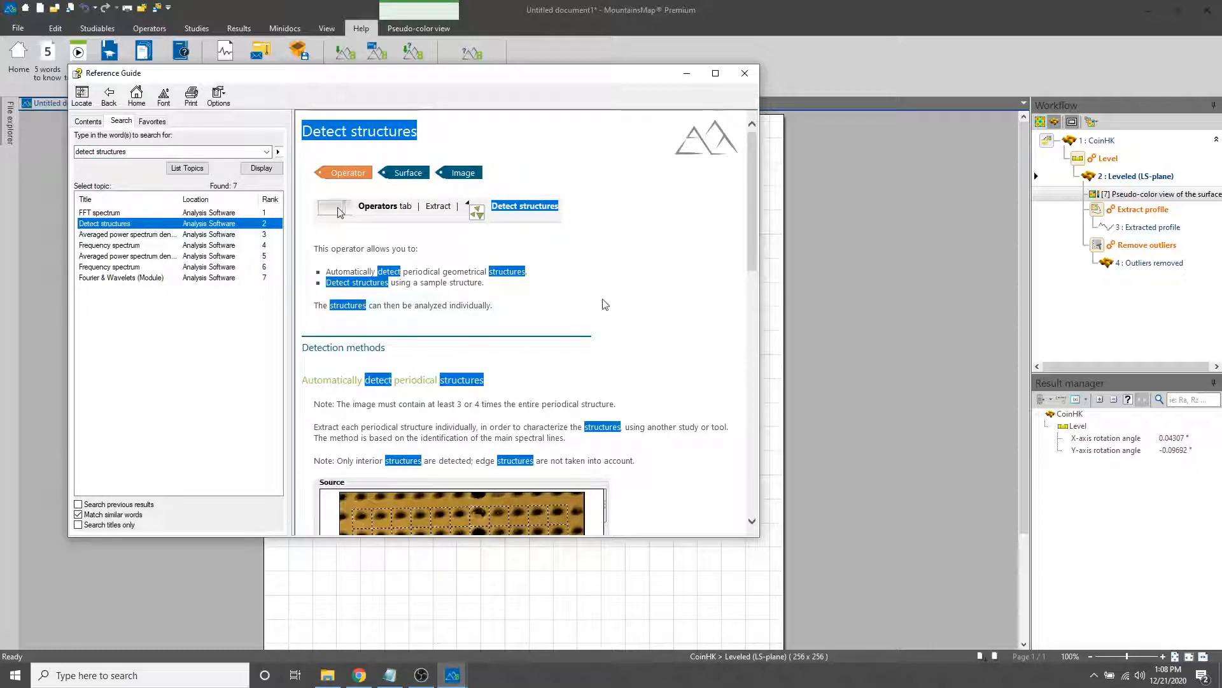
pyautogui.scroll(-3, 605, 305)
pyautogui.scroll(-7, 608, 310)
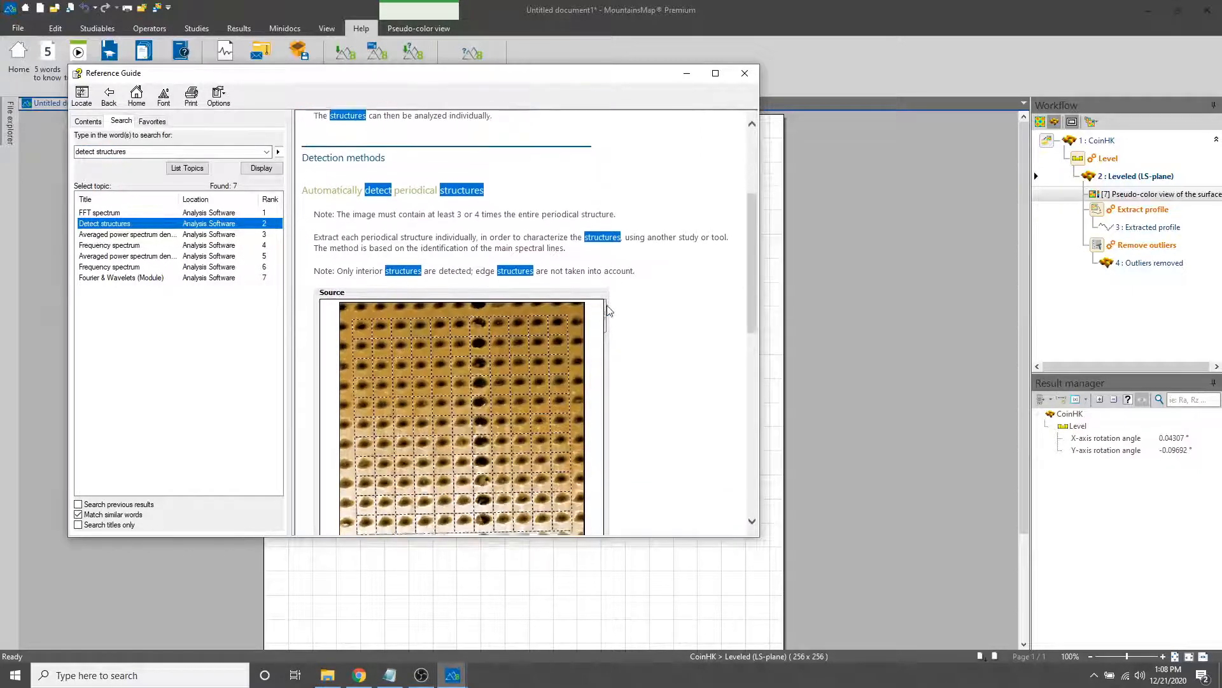
pyautogui.scroll(-2, 608, 310)
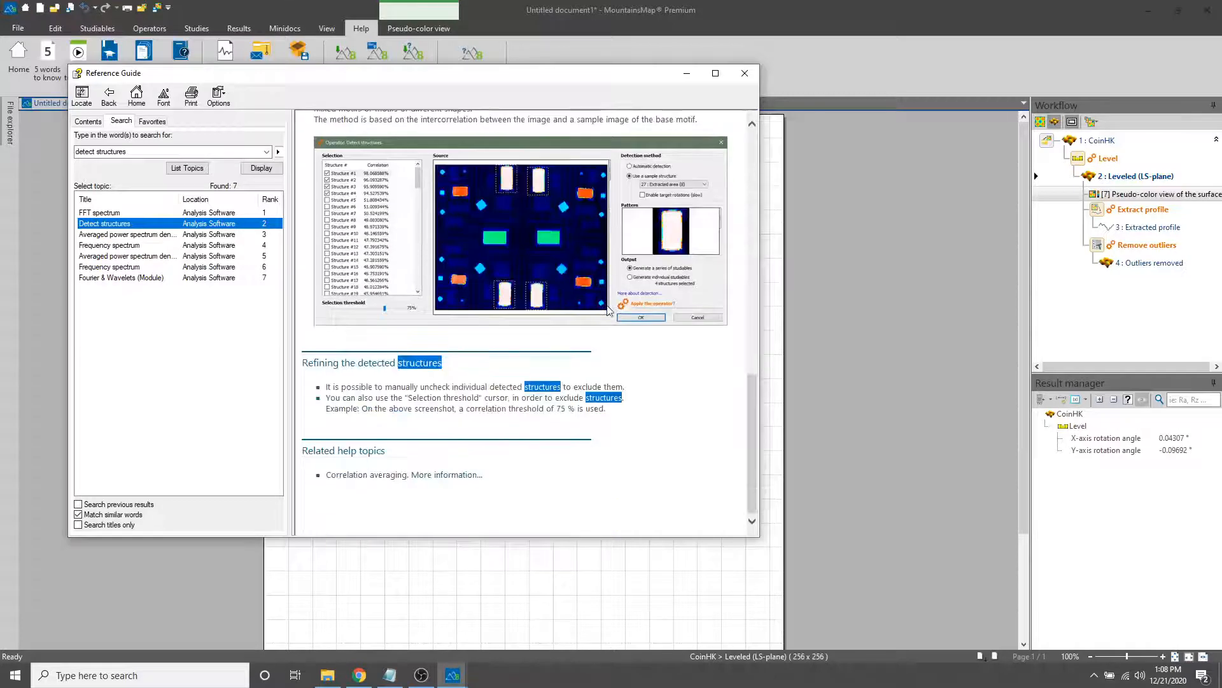
pyautogui.scroll(15, 608, 310)
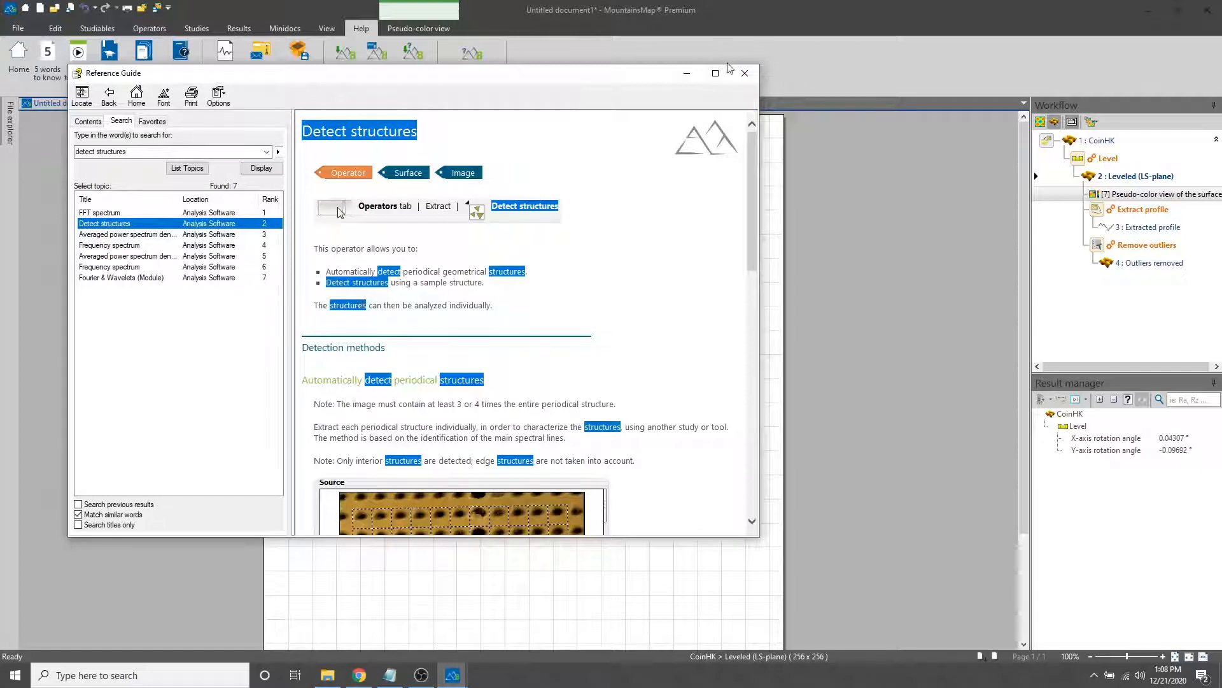
pyautogui.click(744, 72)
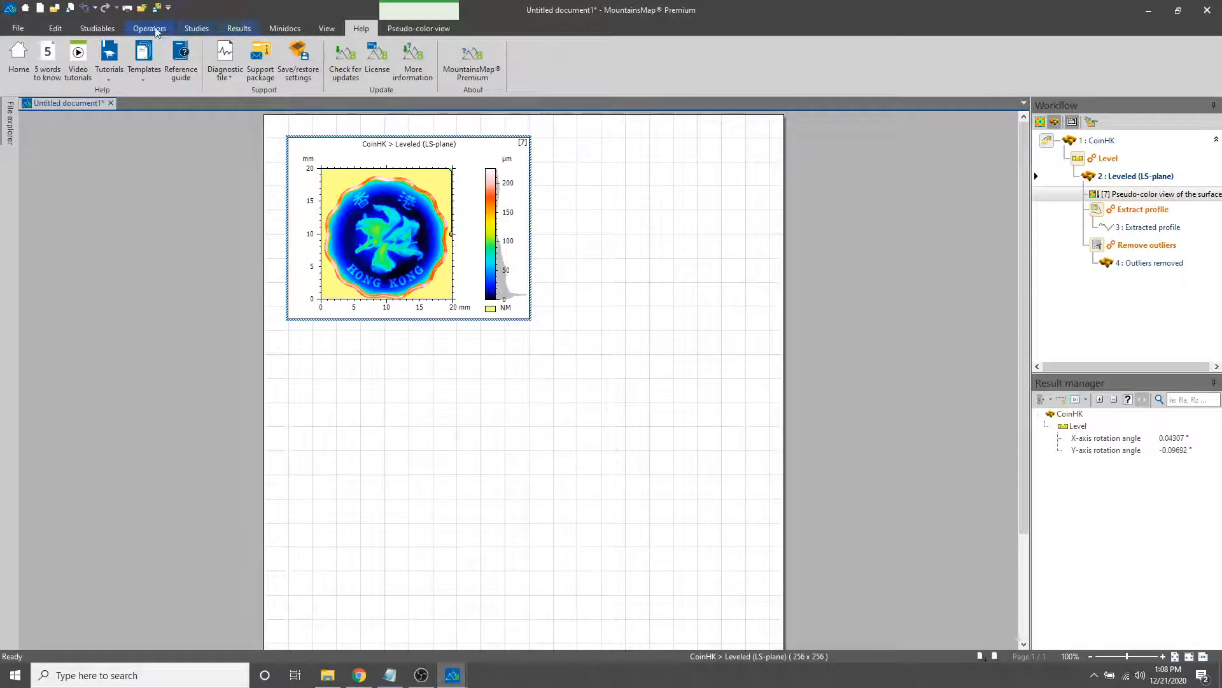
pyautogui.click(197, 29)
pyautogui.click(237, 28)
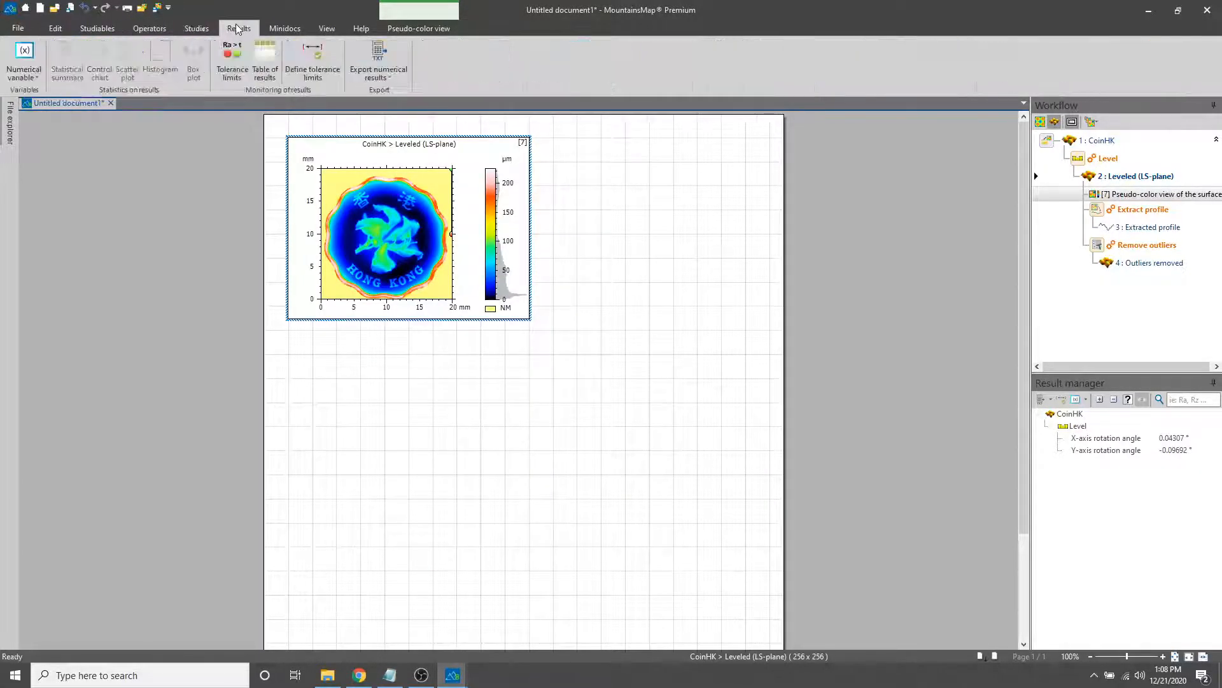
pyautogui.click(284, 28)
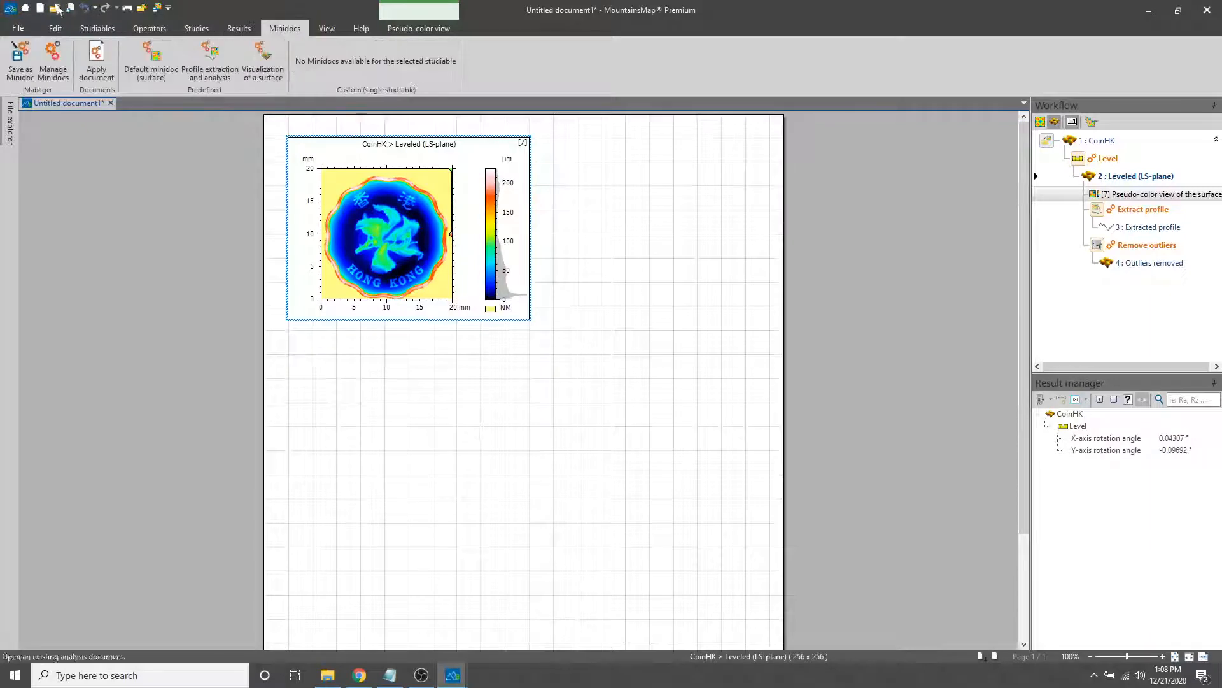
pyautogui.click(140, 27)
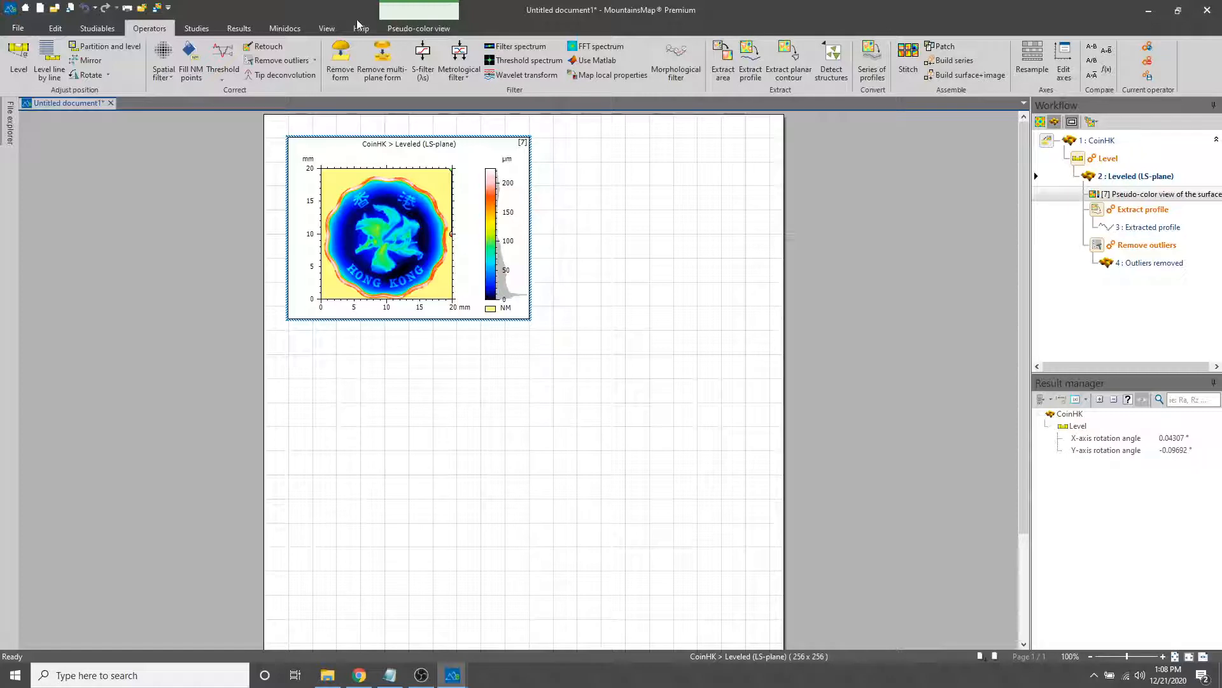
# Add a 3D view of the leveled coin and rotate it to about -14° horizontally and 51° vertically
pyautogui.click(196, 27)
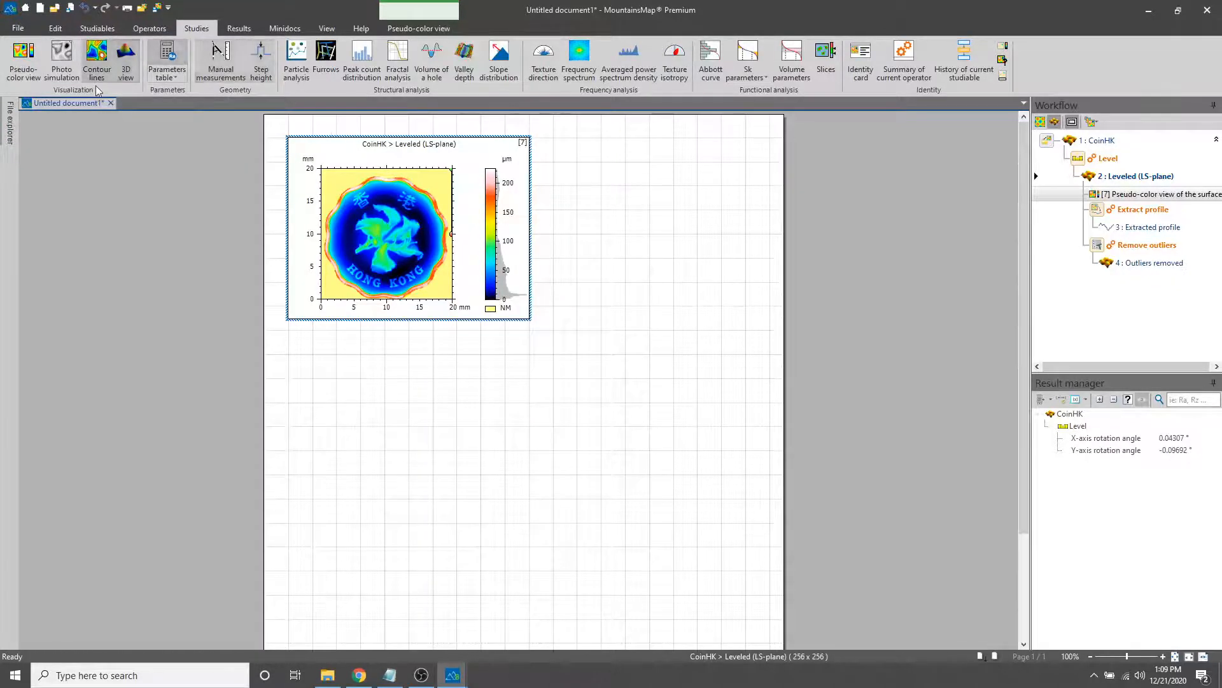
pyautogui.click(125, 66)
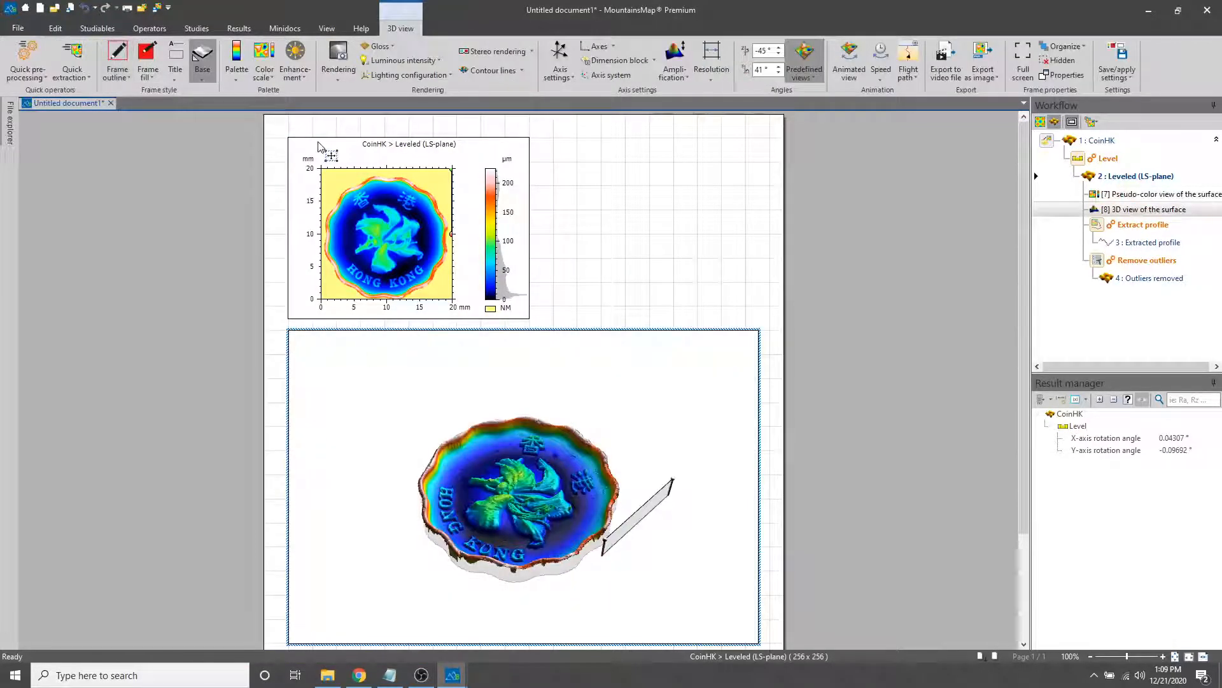
pyautogui.moveTo(492, 490); pyautogui.dragTo(544, 500)
pyautogui.scroll(5, 543, 500)
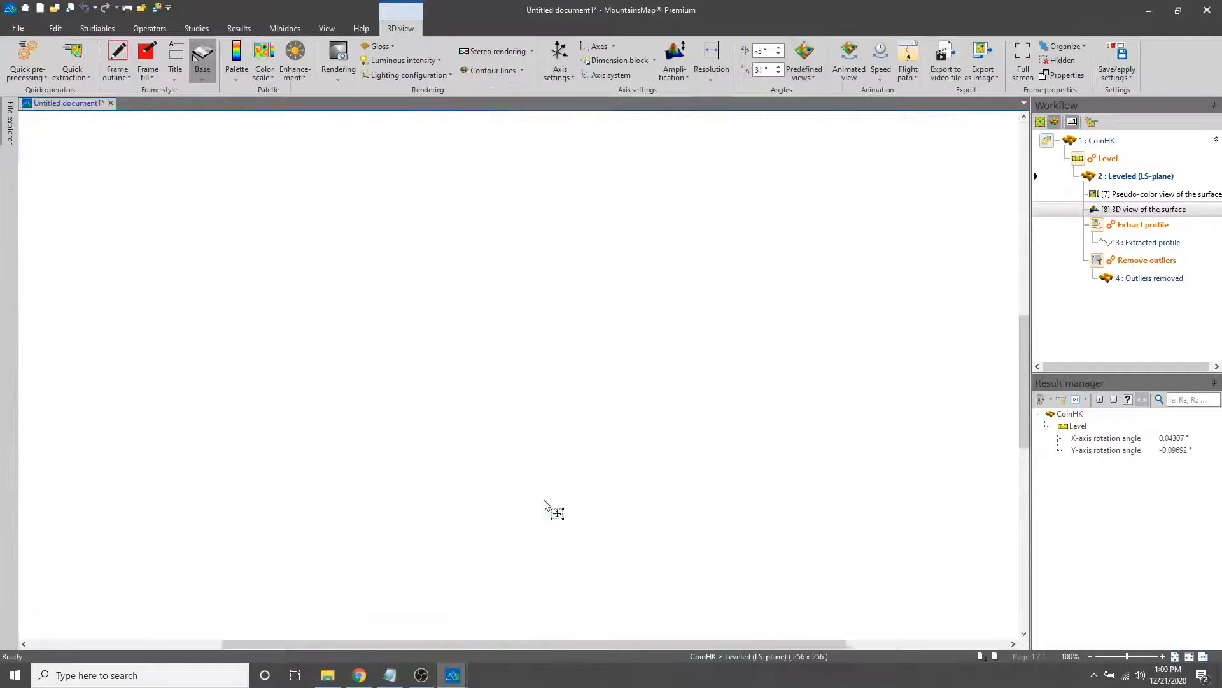
pyautogui.scroll(-5, 544, 500)
pyautogui.moveTo(478, 501); pyautogui.dragTo(468, 469)
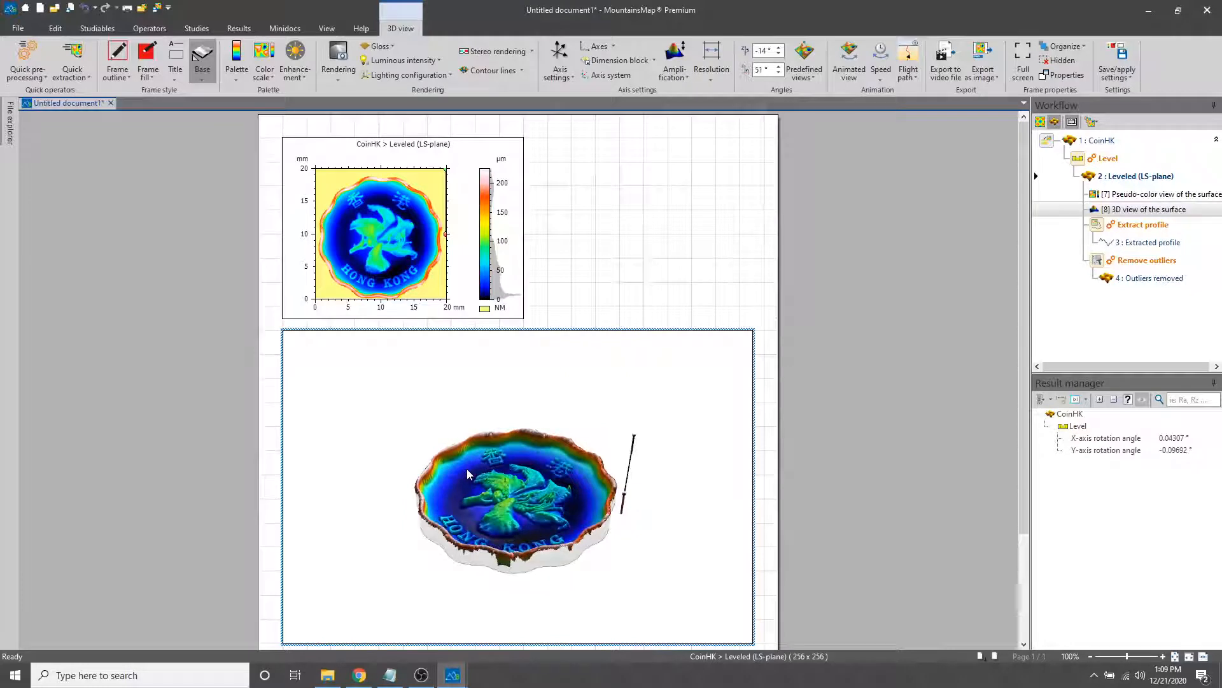
# Add a parameters table for the leveled coin with the ISO 25178 height parameters Sq, Ssk, Sku, Sp, Sv, Sz and Sa on the primary surface
pyautogui.click(209, 30)
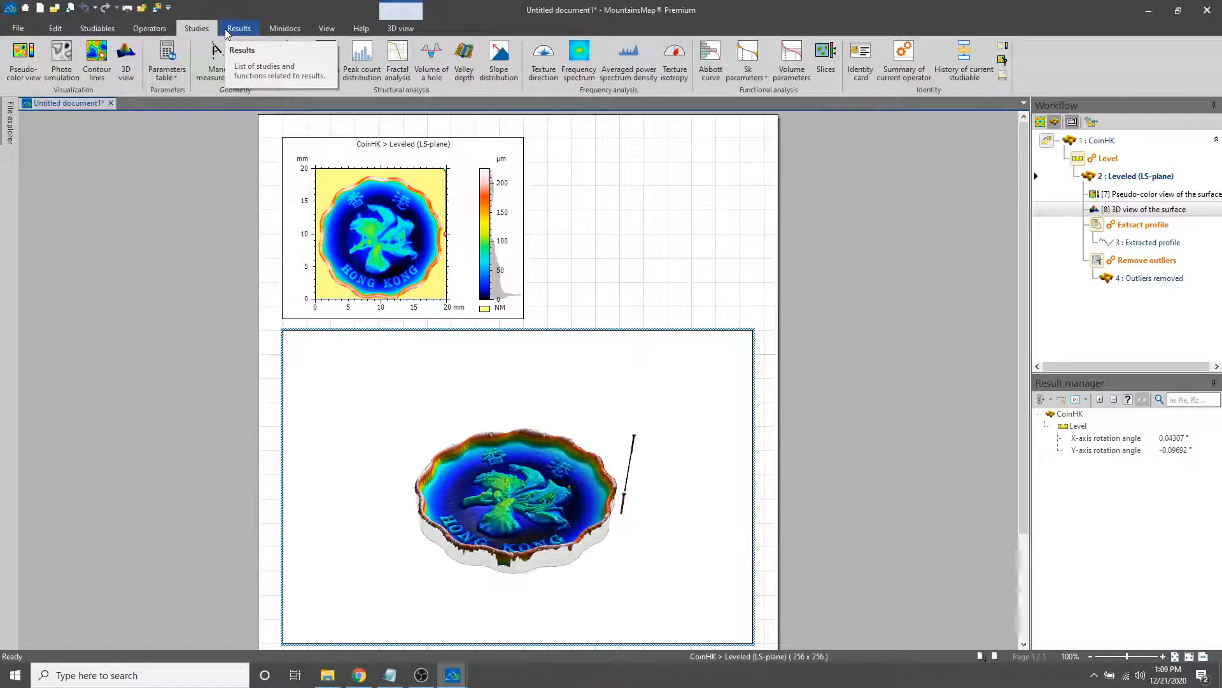
pyautogui.click(169, 49)
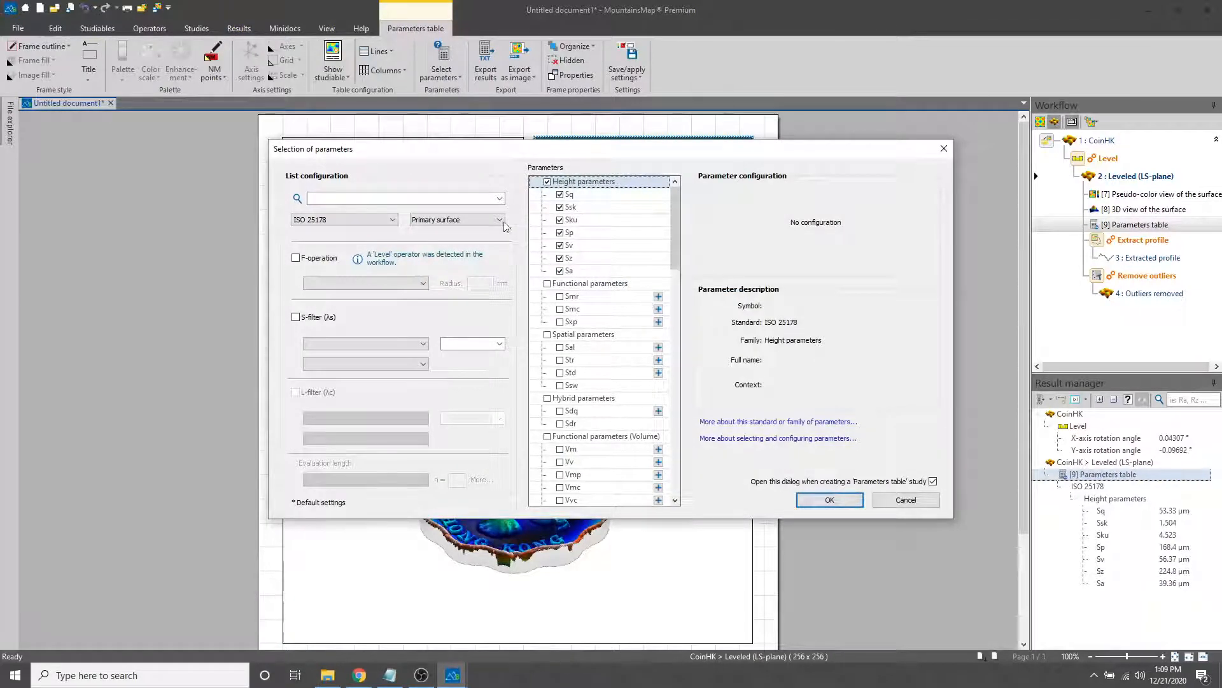
pyautogui.click(818, 501)
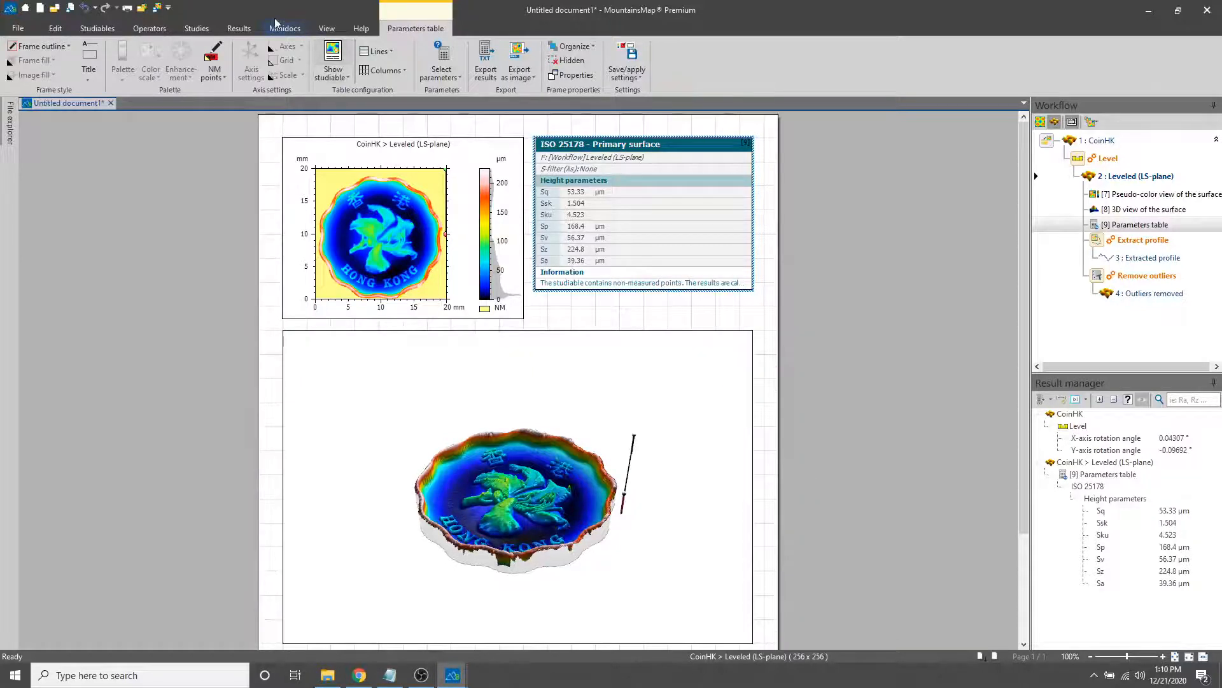
# Add a fractal analysis study of the leveled coin to the document
pyautogui.click(201, 28)
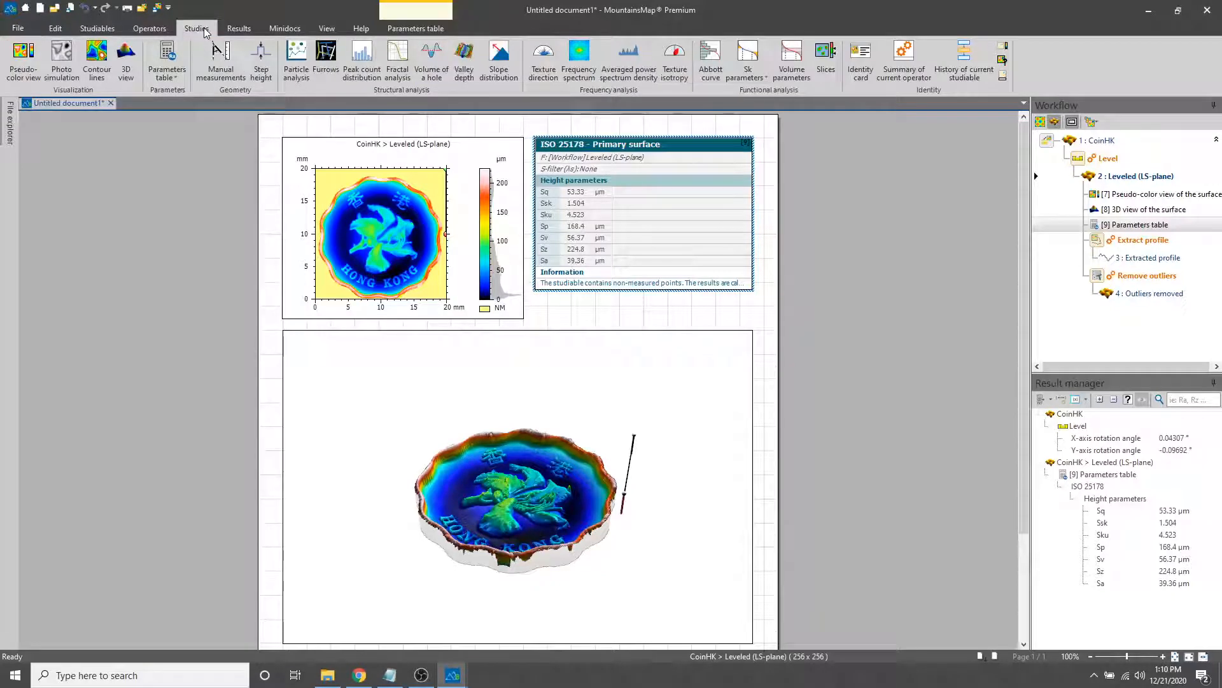
pyautogui.click(567, 312)
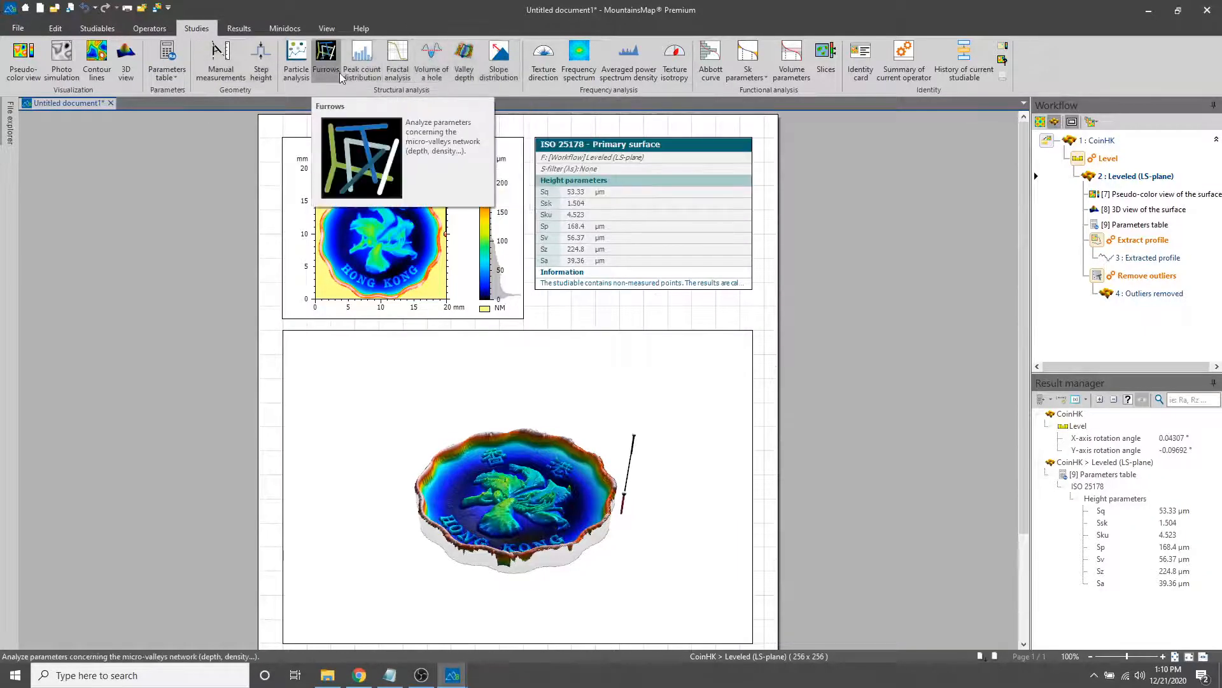
pyautogui.click(392, 69)
pyautogui.click(391, 67)
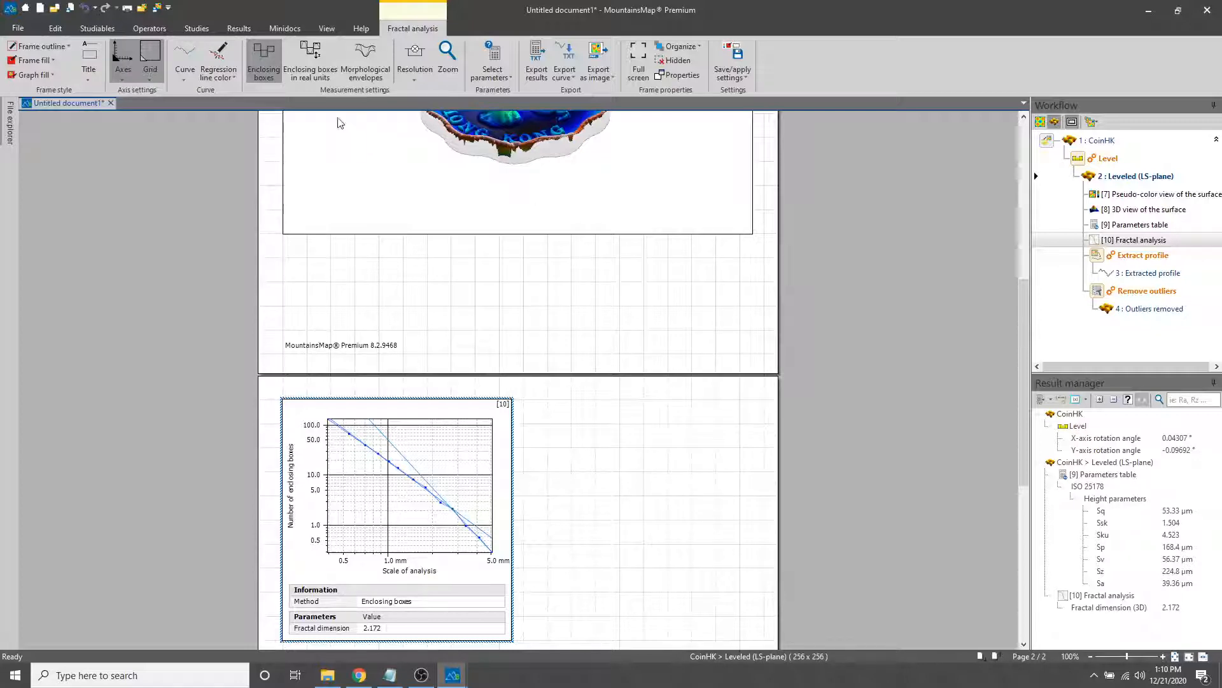
# Set the fractal analysis method to Enclosing boxes in real units, comparing it with the plain Enclosing boxes method
pyautogui.click(305, 75)
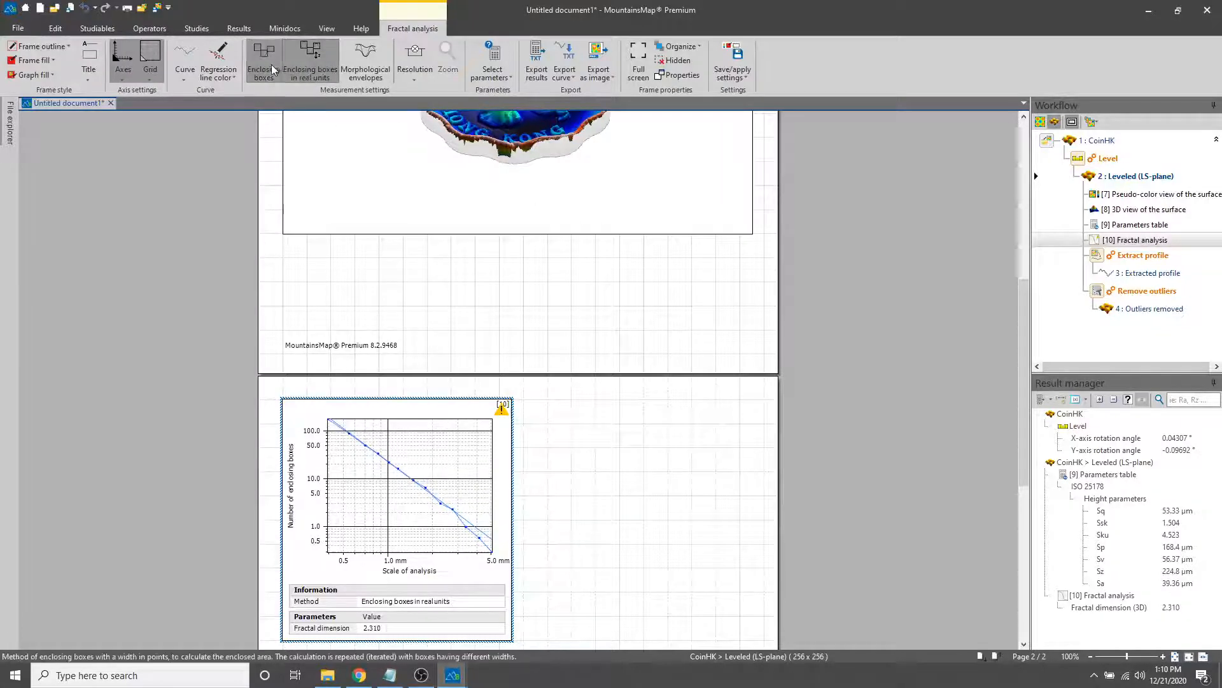
pyautogui.click(275, 73)
pyautogui.click(295, 78)
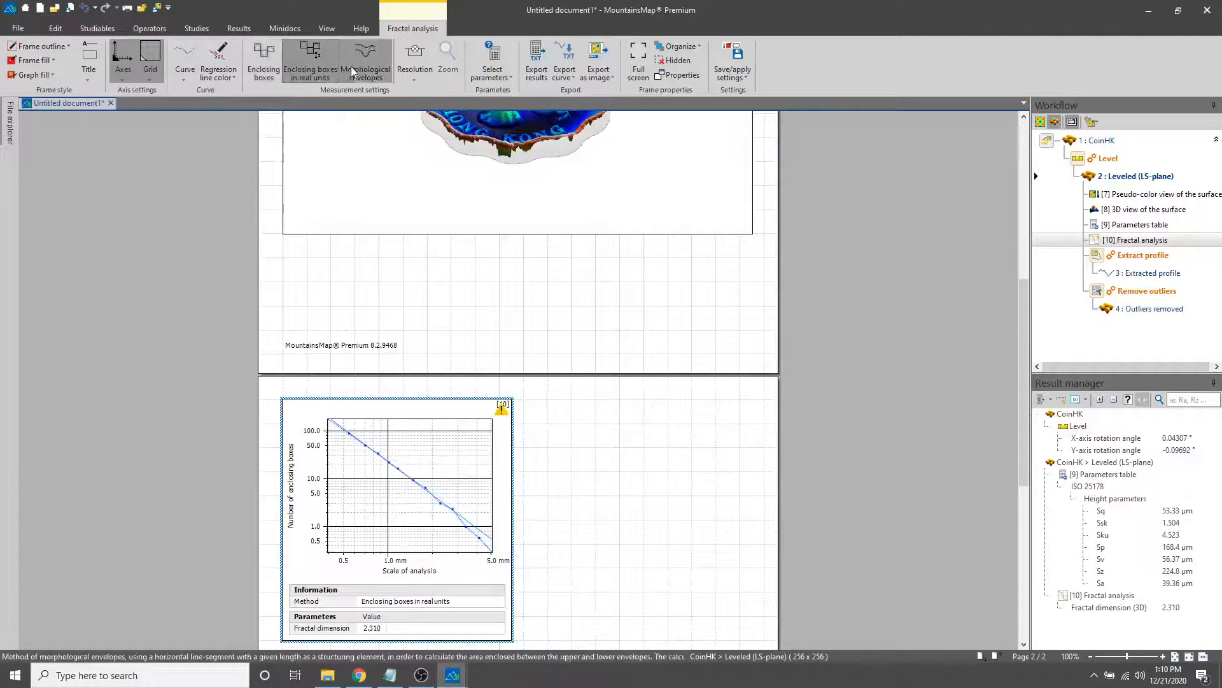
# Try the Morphological envelopes method in the coin's fractal analysis and set the method back to Enclosing boxes
pyautogui.click(354, 69)
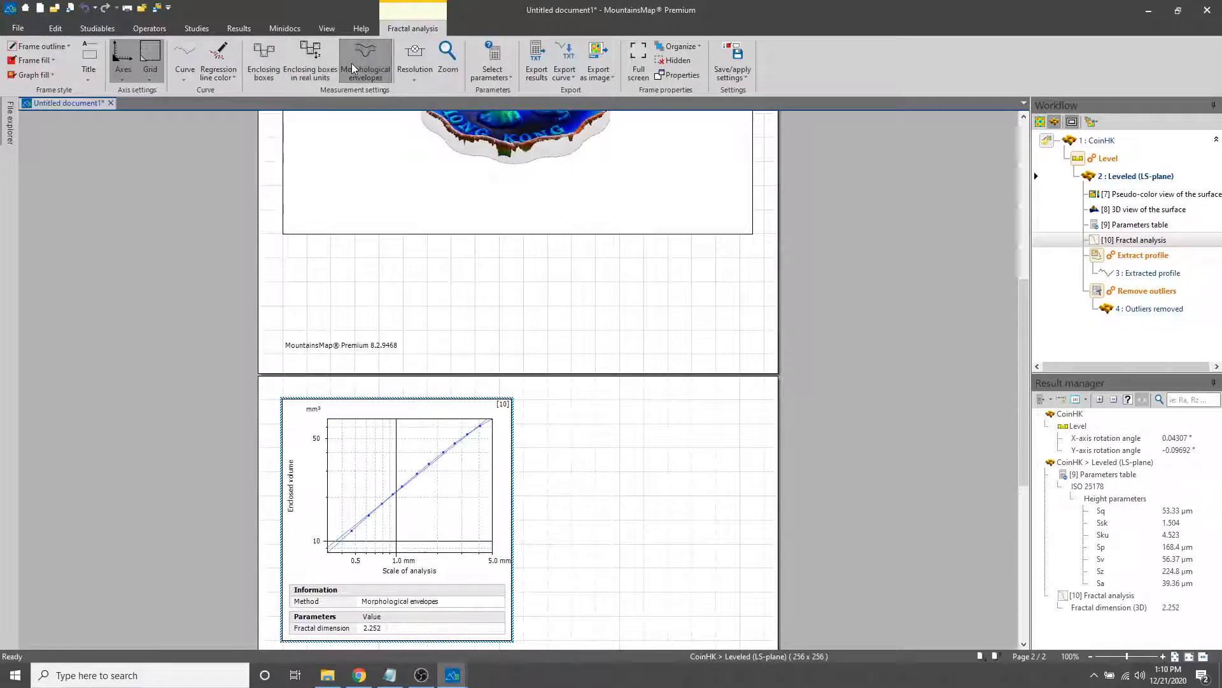
pyautogui.click(279, 68)
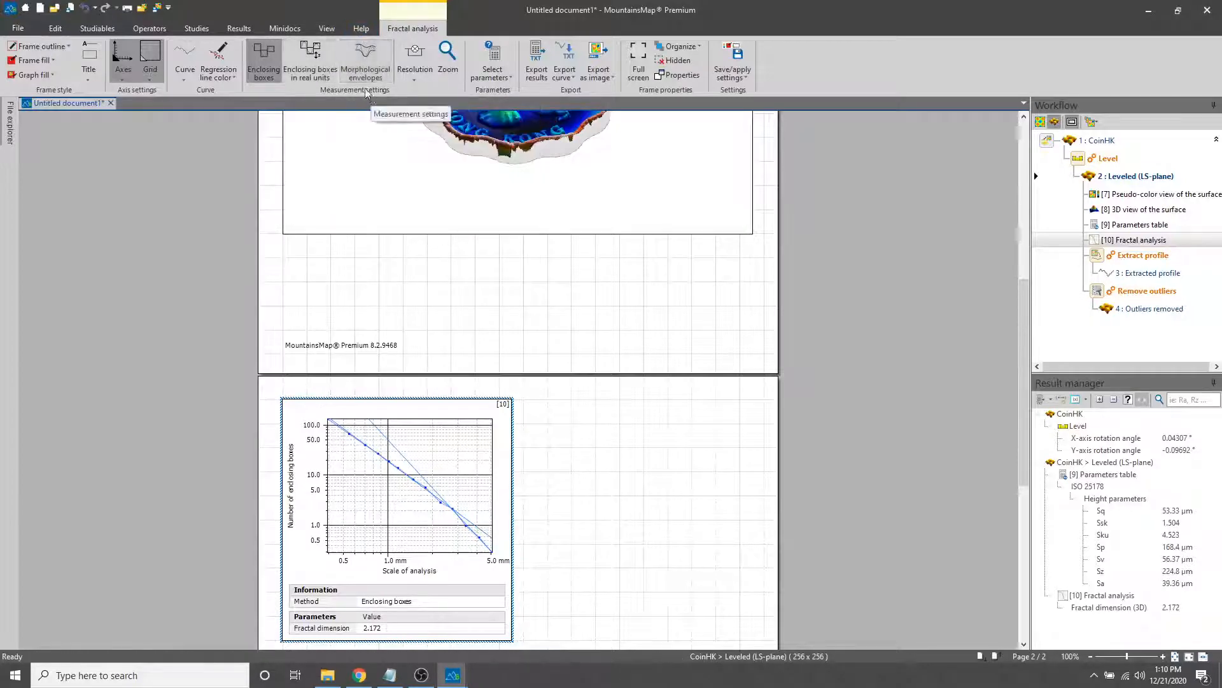
pyautogui.click(213, 31)
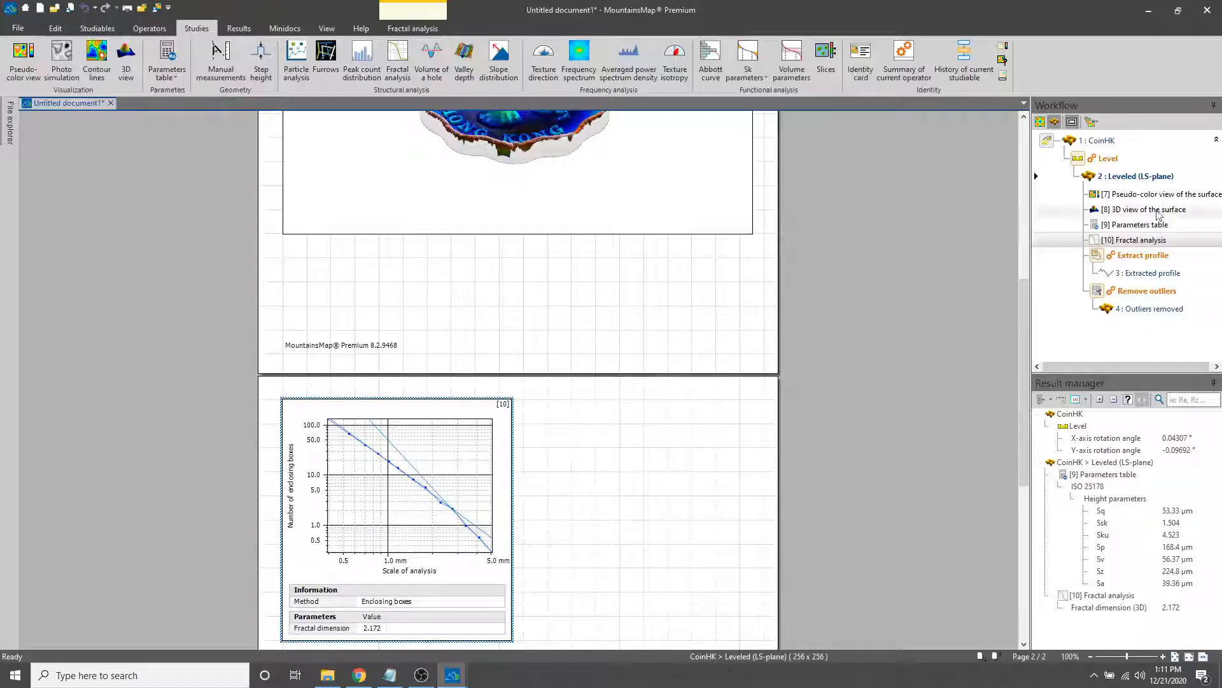
# Review the leveled coin's pseudo-color view, 3D view, parameters table and fractal analysis by selecting each study from the workflow
pyautogui.scroll(5, 819, 314)
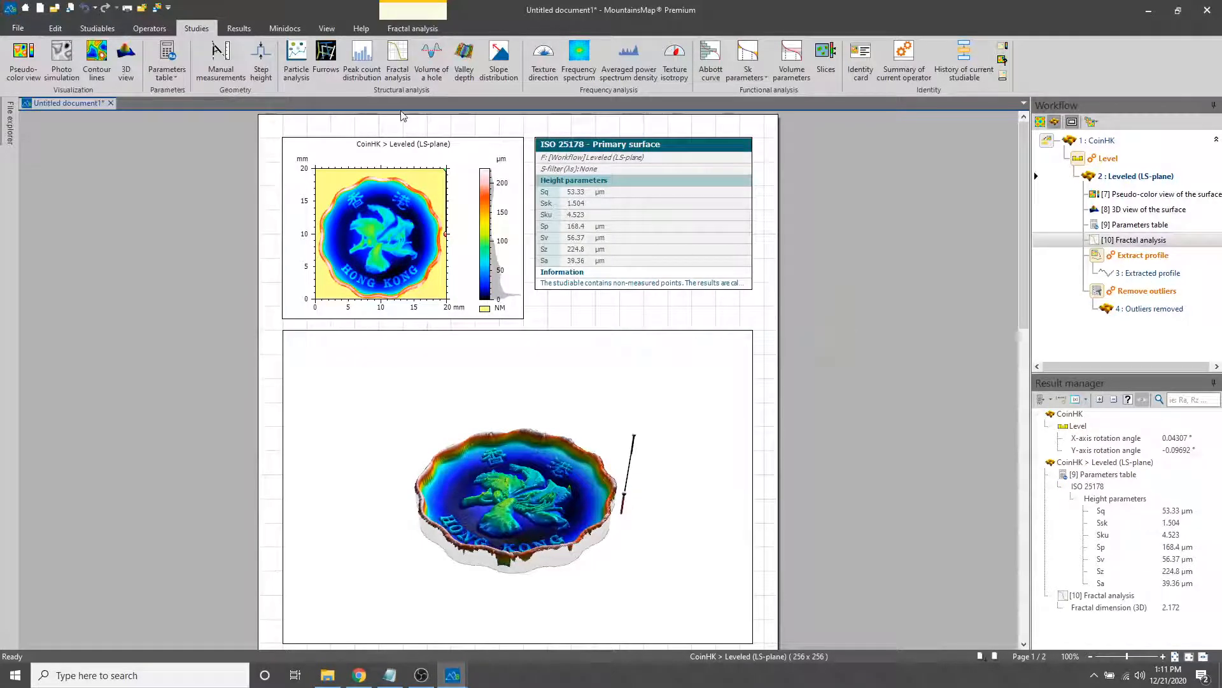
pyautogui.click(476, 163)
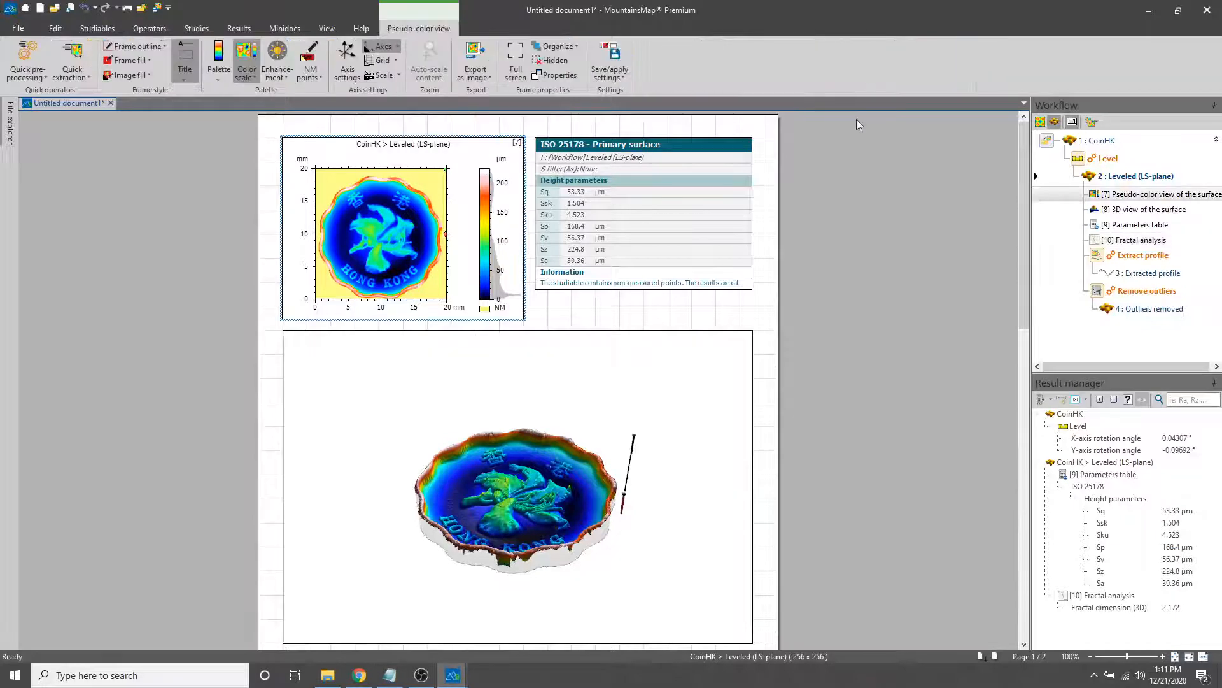
pyautogui.click(1083, 144)
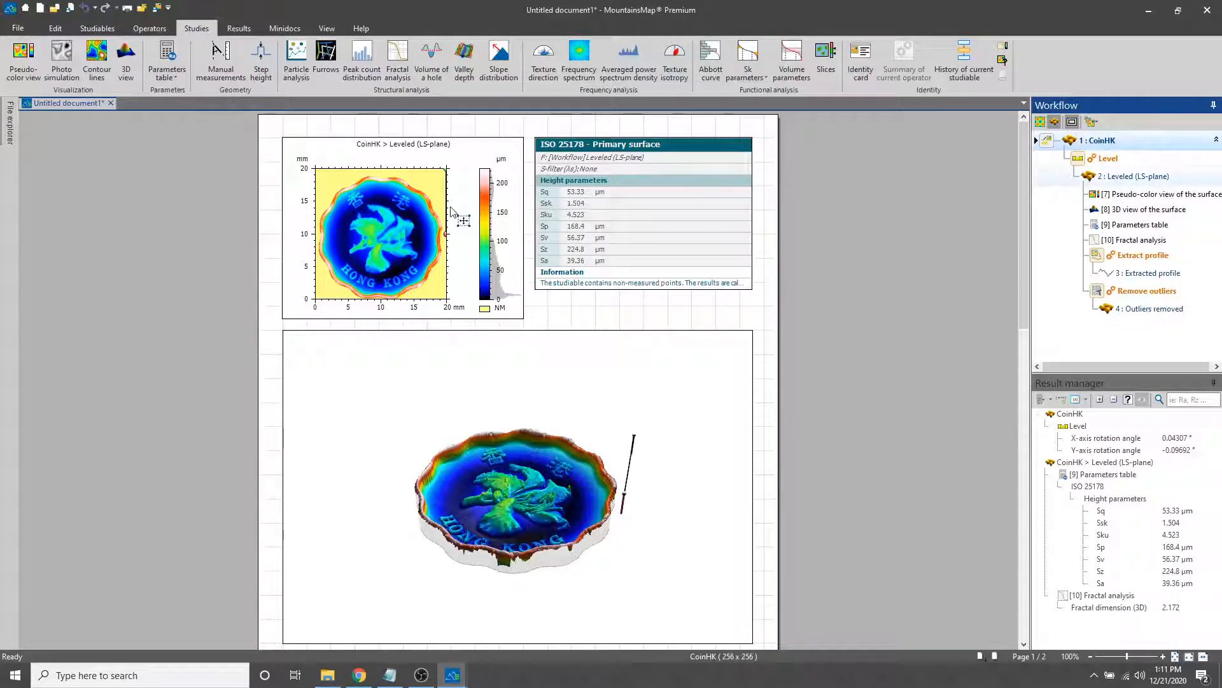
pyautogui.click(1140, 200)
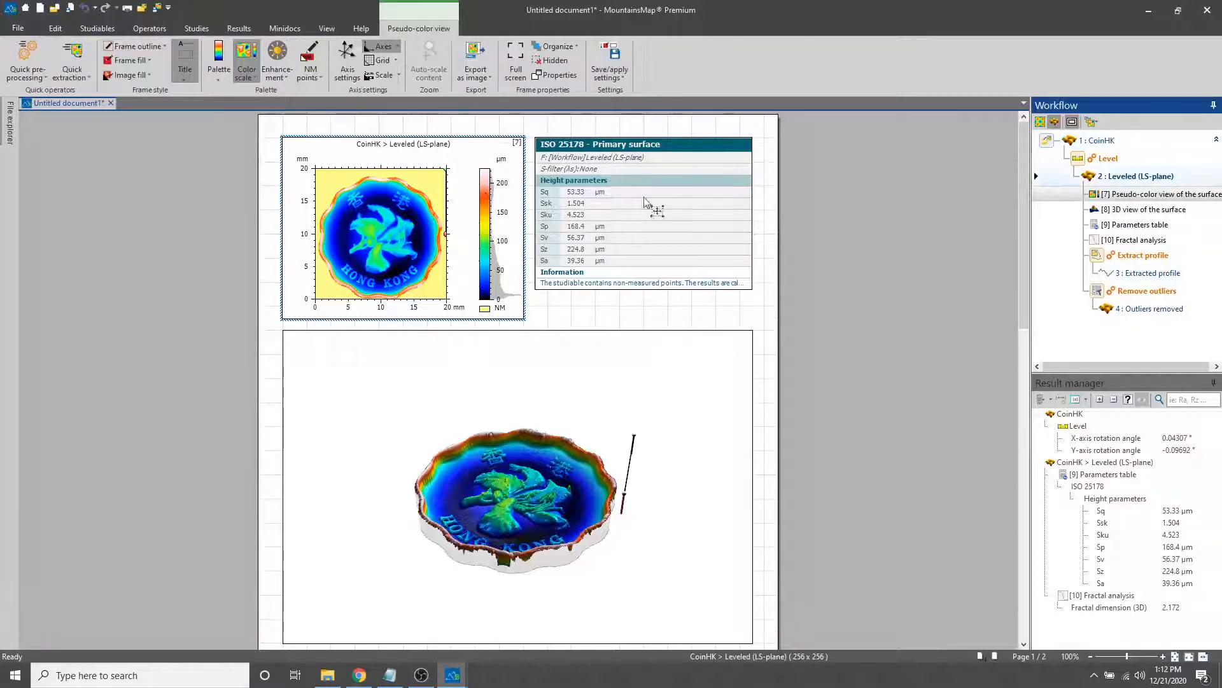
pyautogui.click(1139, 209)
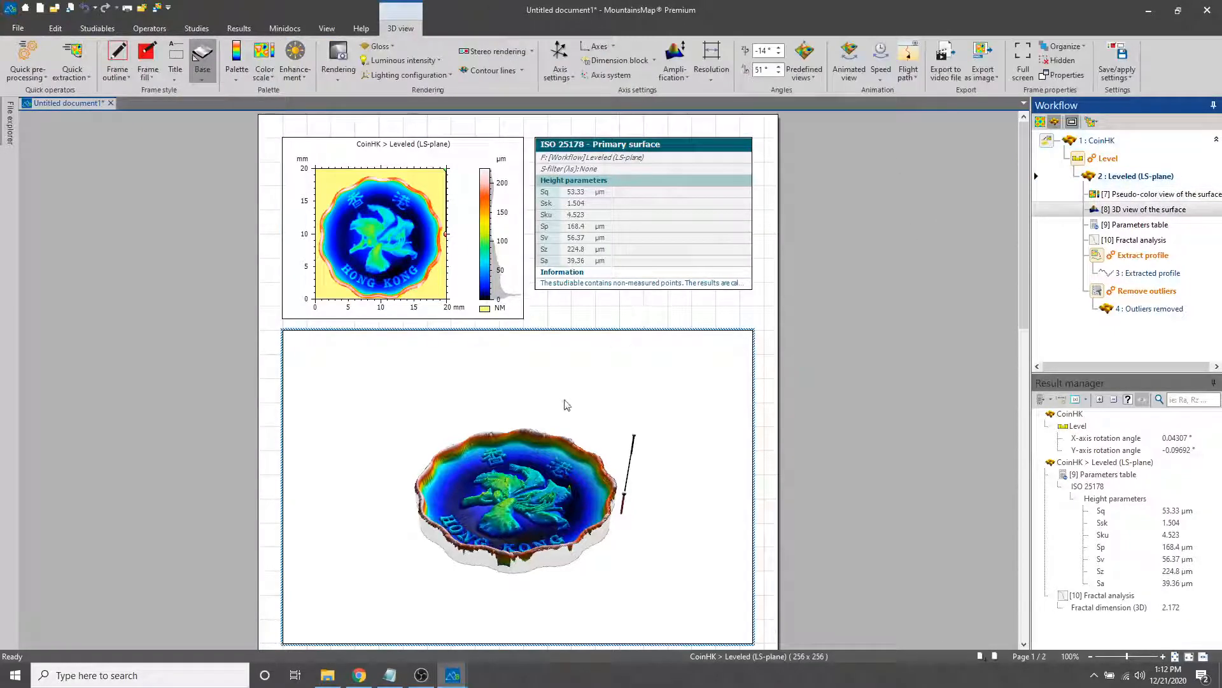
pyautogui.click(1137, 225)
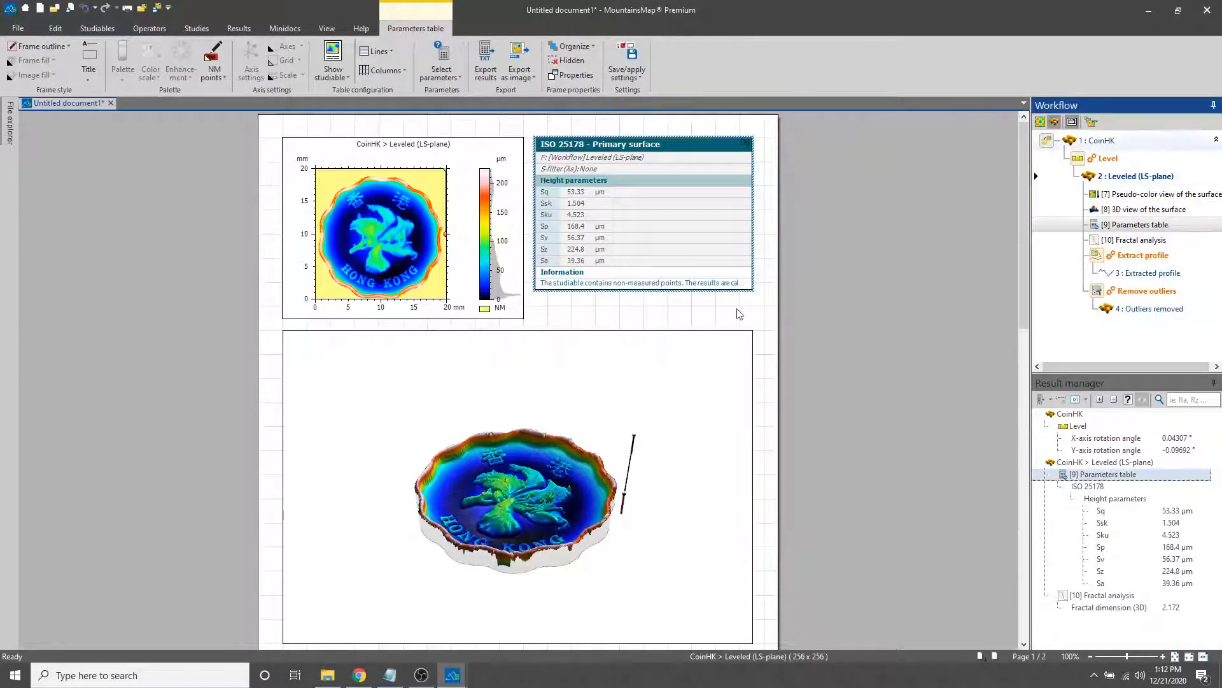
pyautogui.scroll(-5, 739, 314)
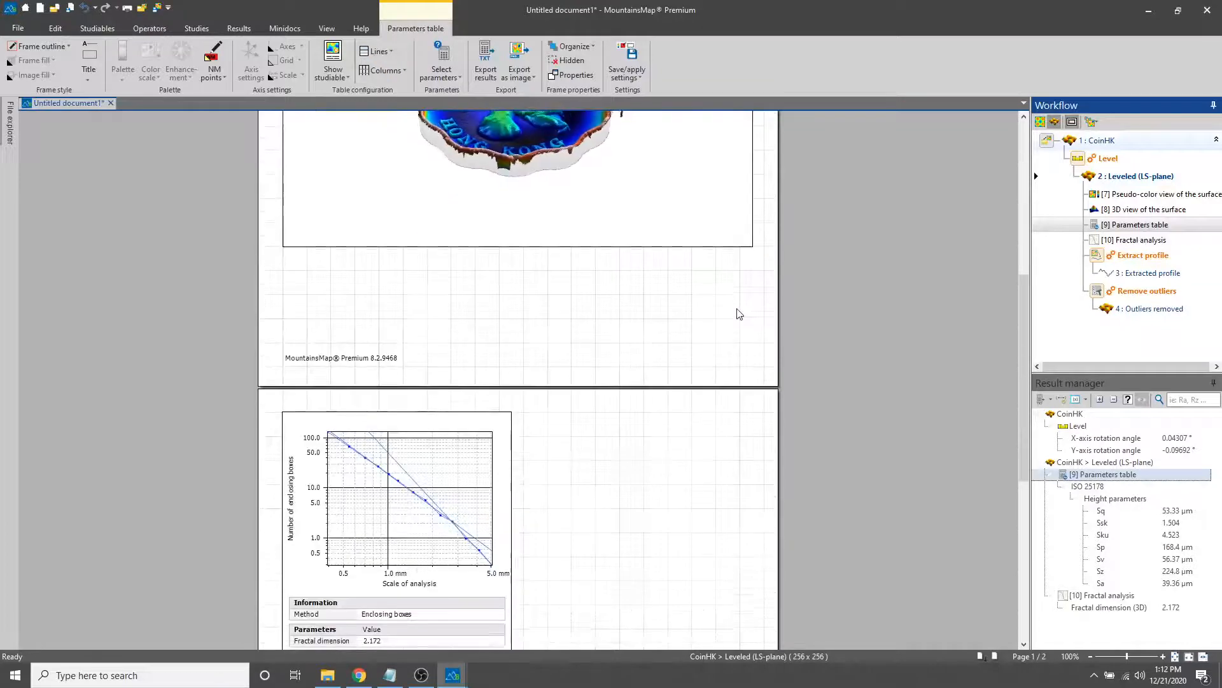
pyautogui.click(1116, 240)
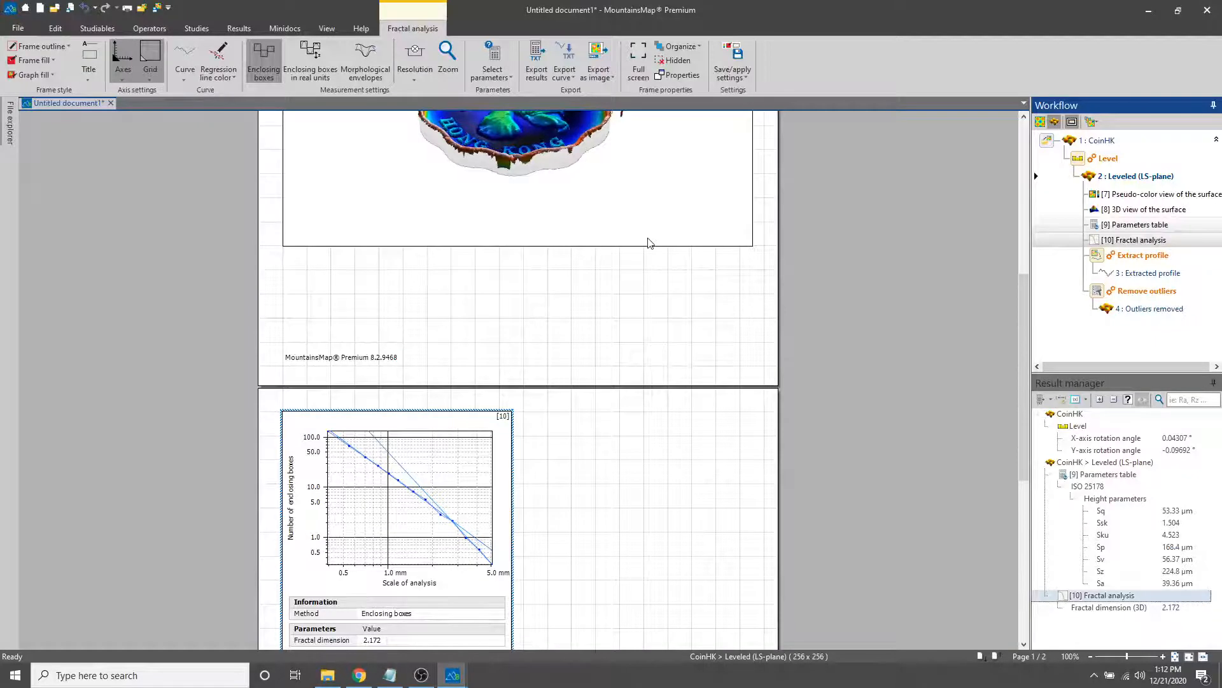
pyautogui.scroll(5, 648, 240)
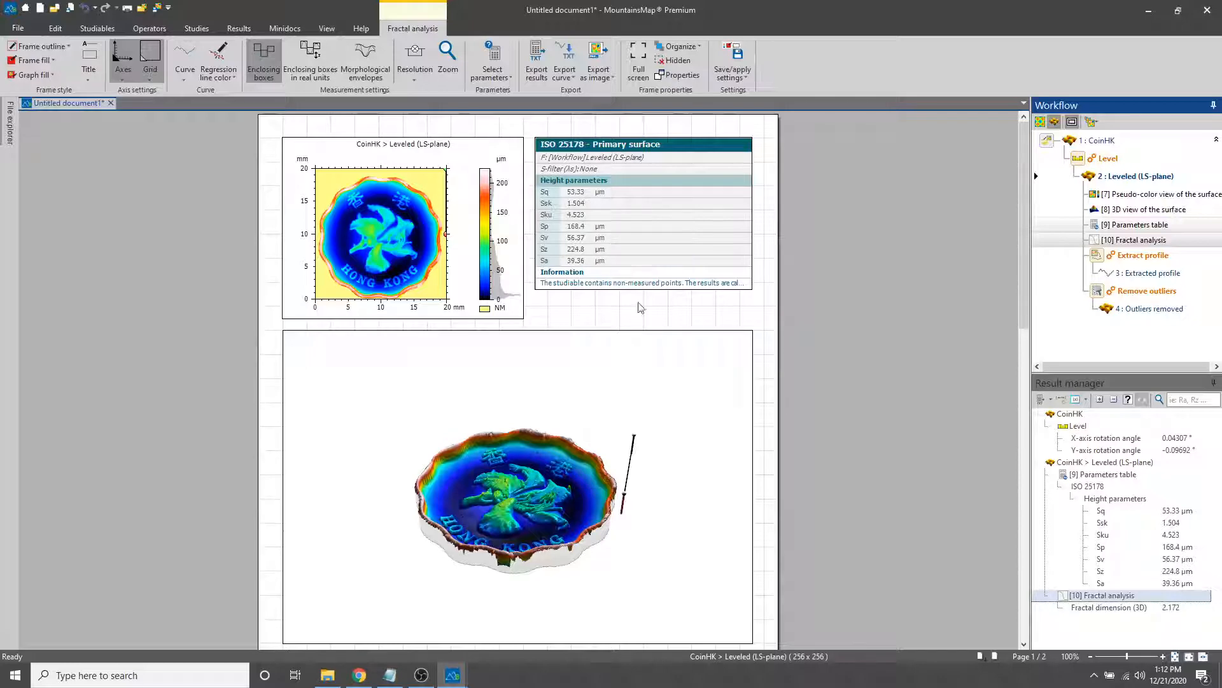
pyautogui.scroll(-10, 623, 401)
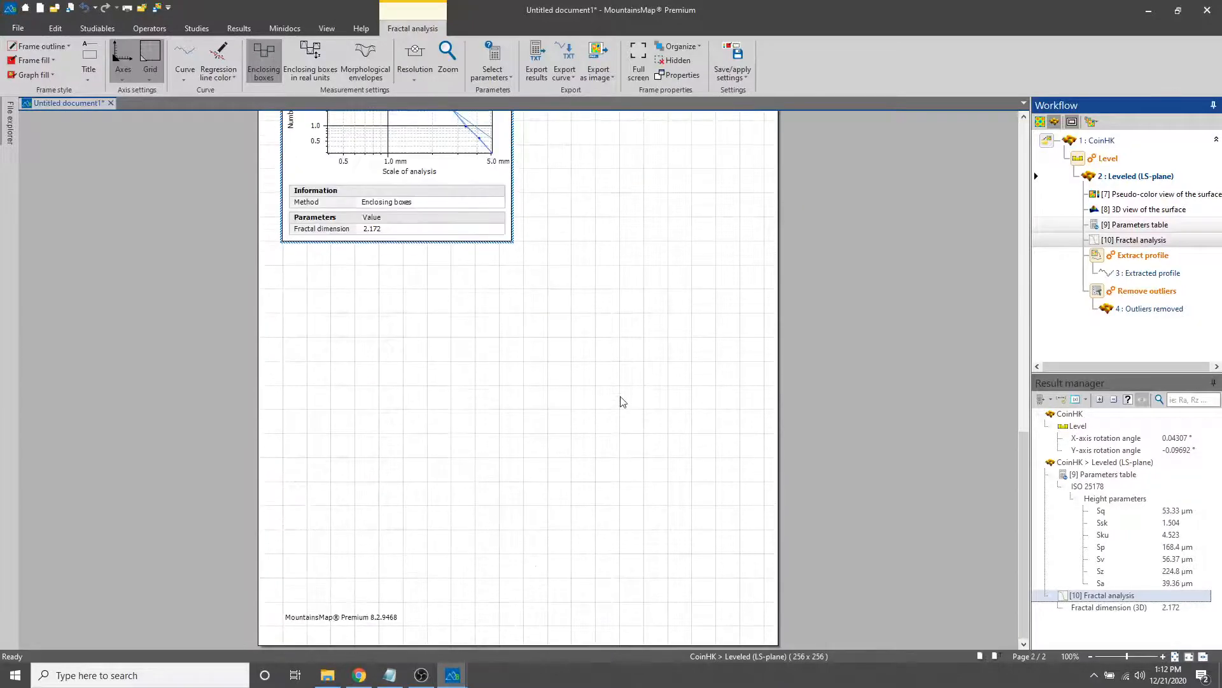
# Load the Copper example studiable into the document with the default surface minidoc
pyautogui.click(560, 351)
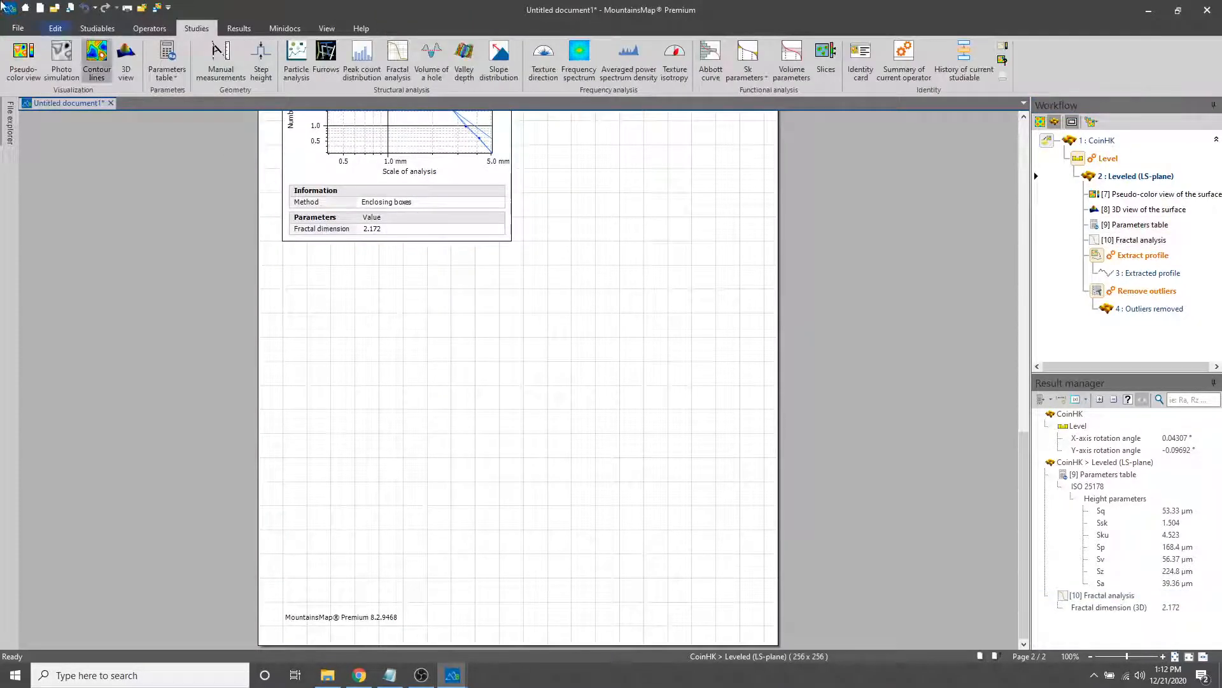
pyautogui.click(18, 29)
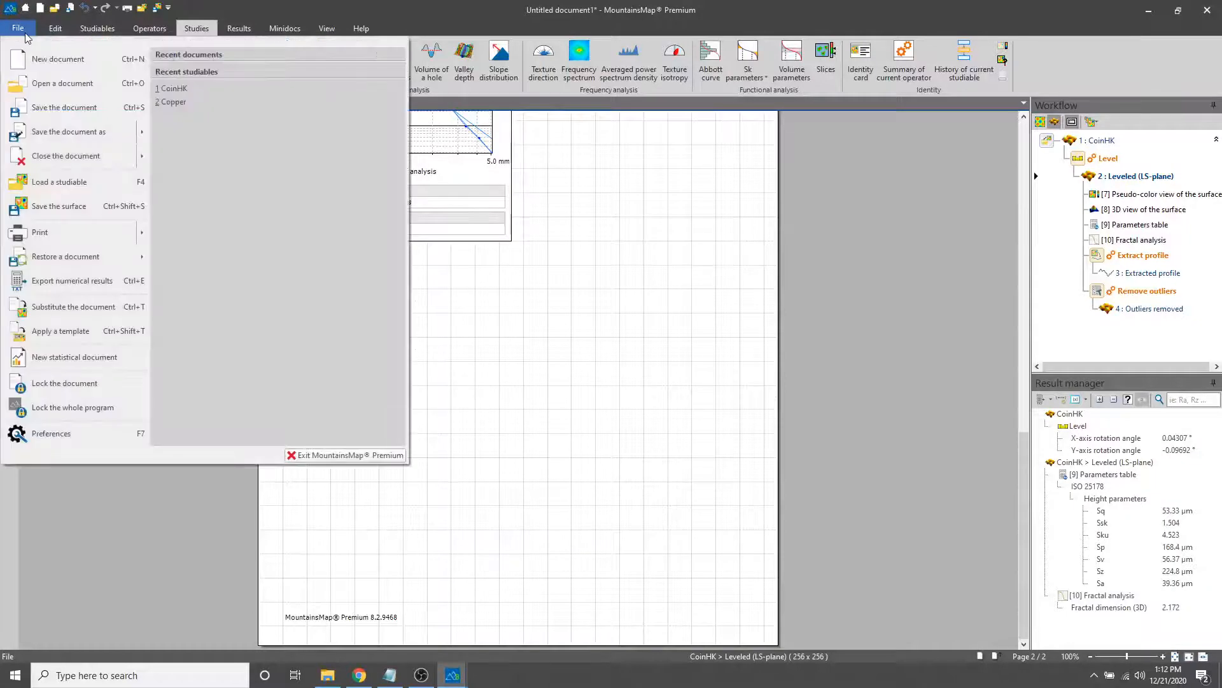
pyautogui.click(143, 183)
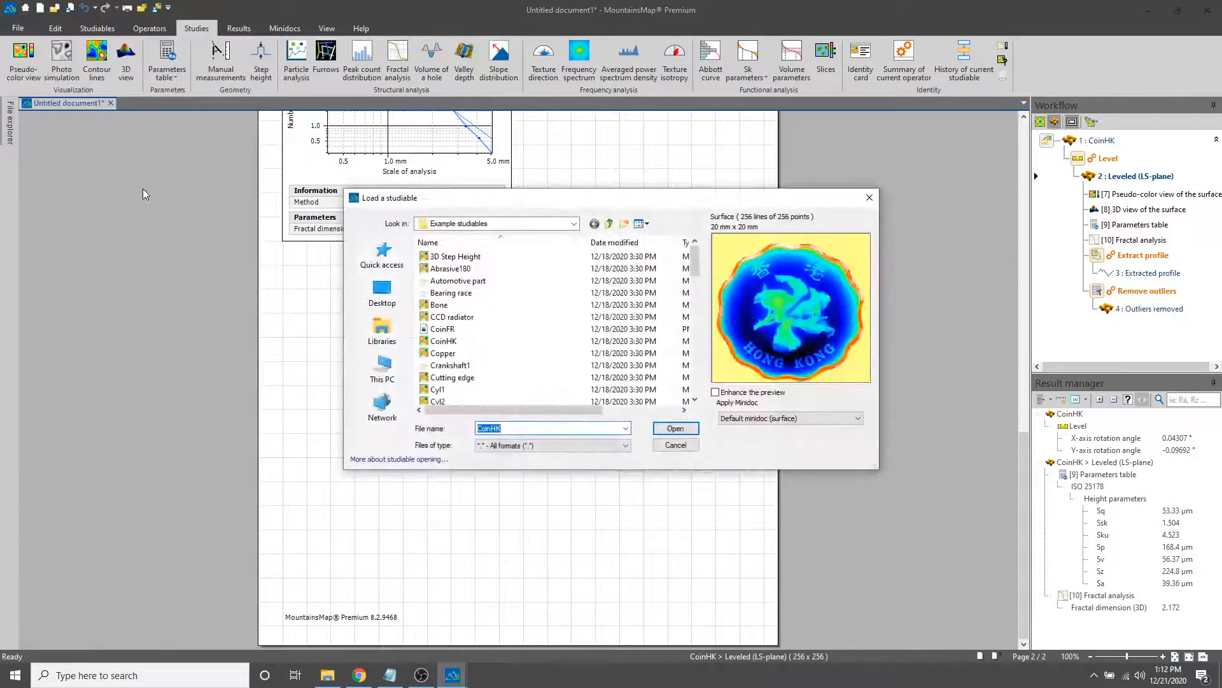
pyautogui.click(513, 353)
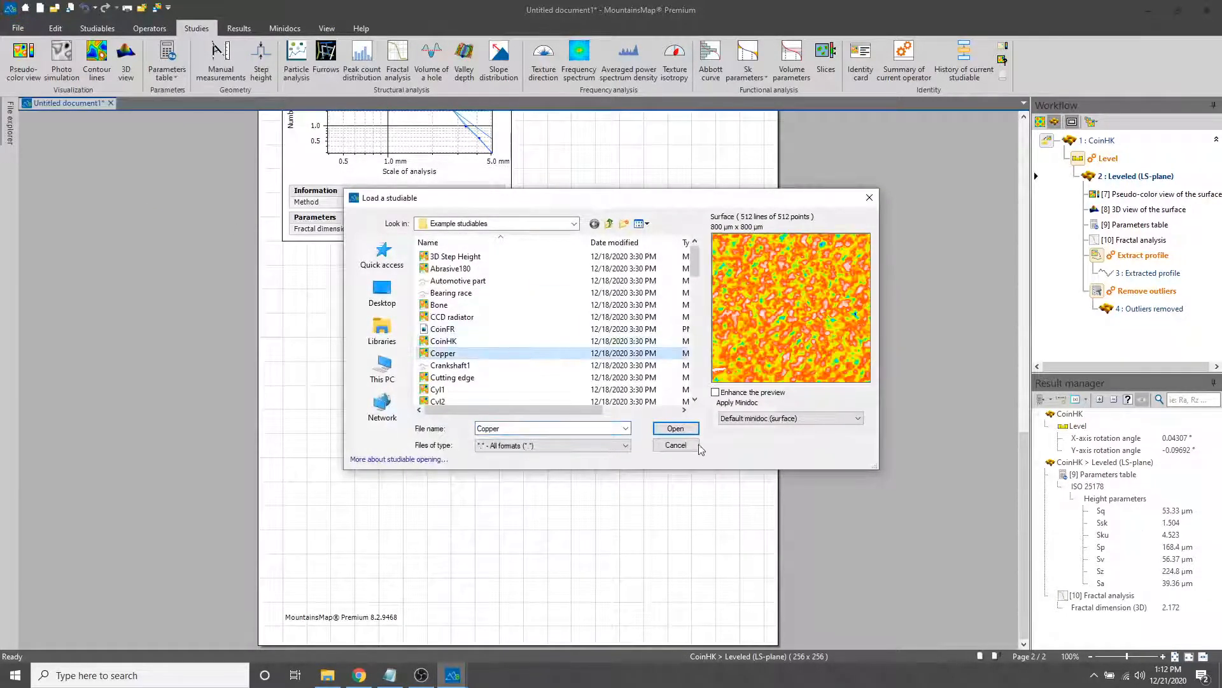
pyautogui.click(676, 428)
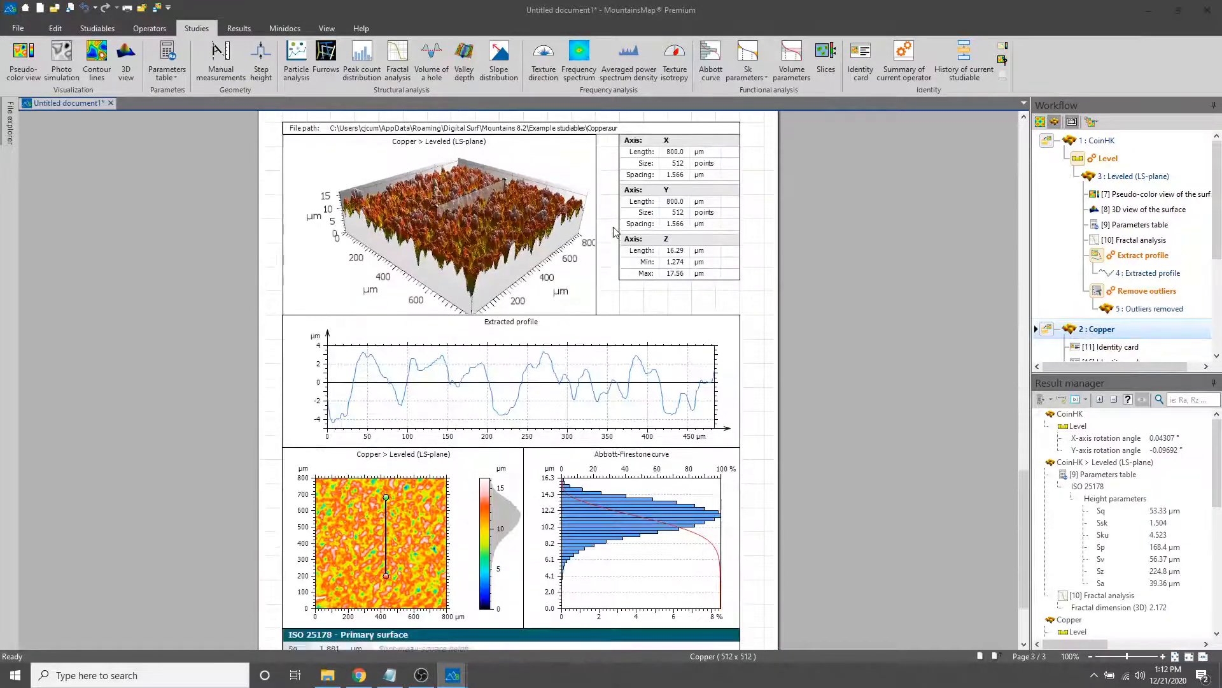
# Delete the 3D view, axis information, extracted profile, Abbott-Firestone curve and ISO 25178 parameters table from the Copper page
pyautogui.press('Delete')
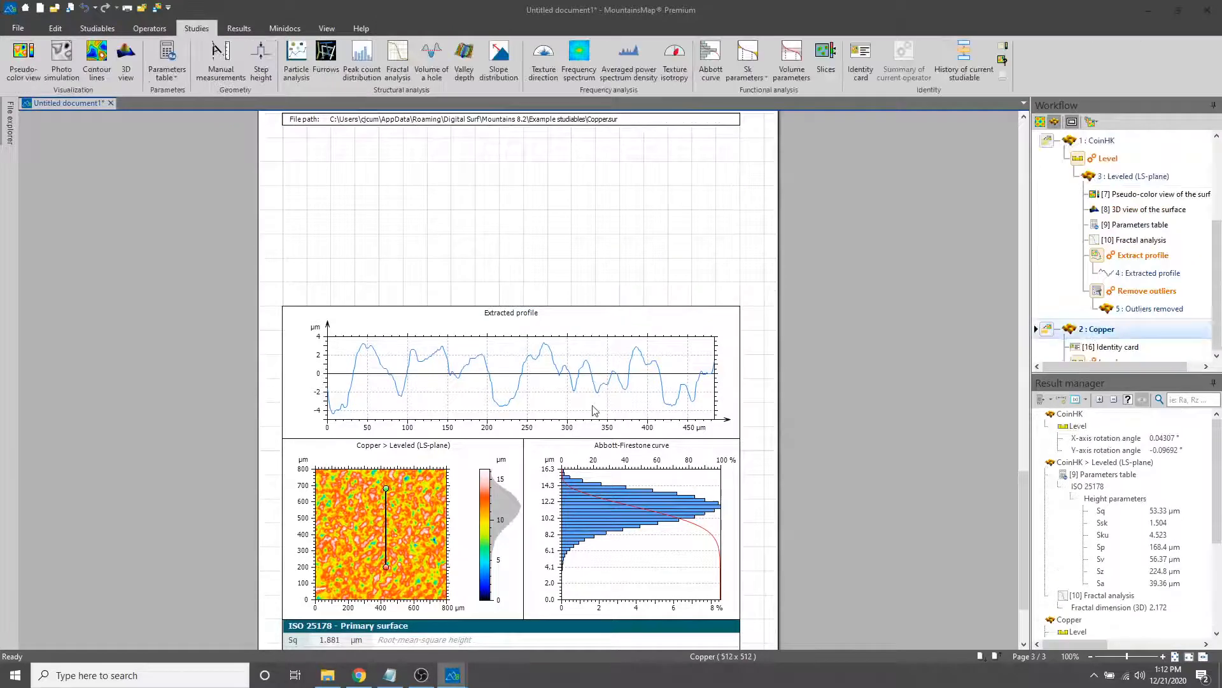
pyautogui.click(643, 373)
pyautogui.press('Delete')
pyautogui.click(621, 502)
pyautogui.press('Delete')
pyautogui.click(604, 621)
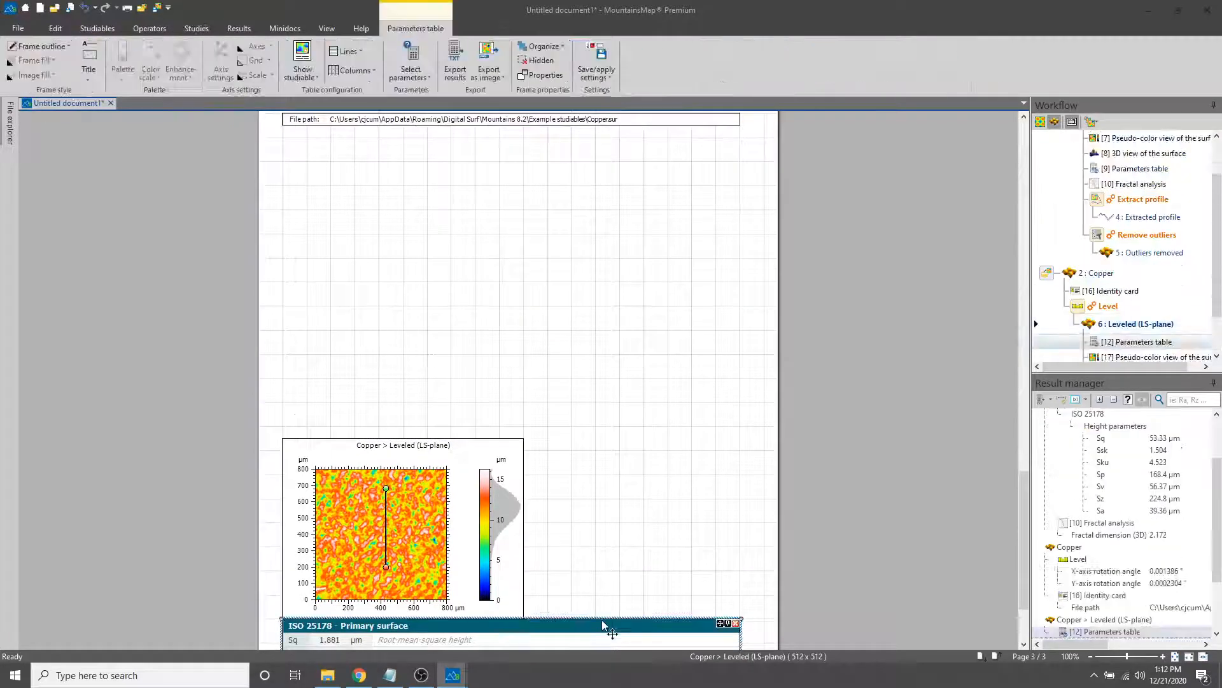
pyautogui.press('Delete')
# Move the leveled Copper pseudo-color view to the head of its page and delete the file path identity card
pyautogui.moveTo(451, 474); pyautogui.dragTo(437, 160)
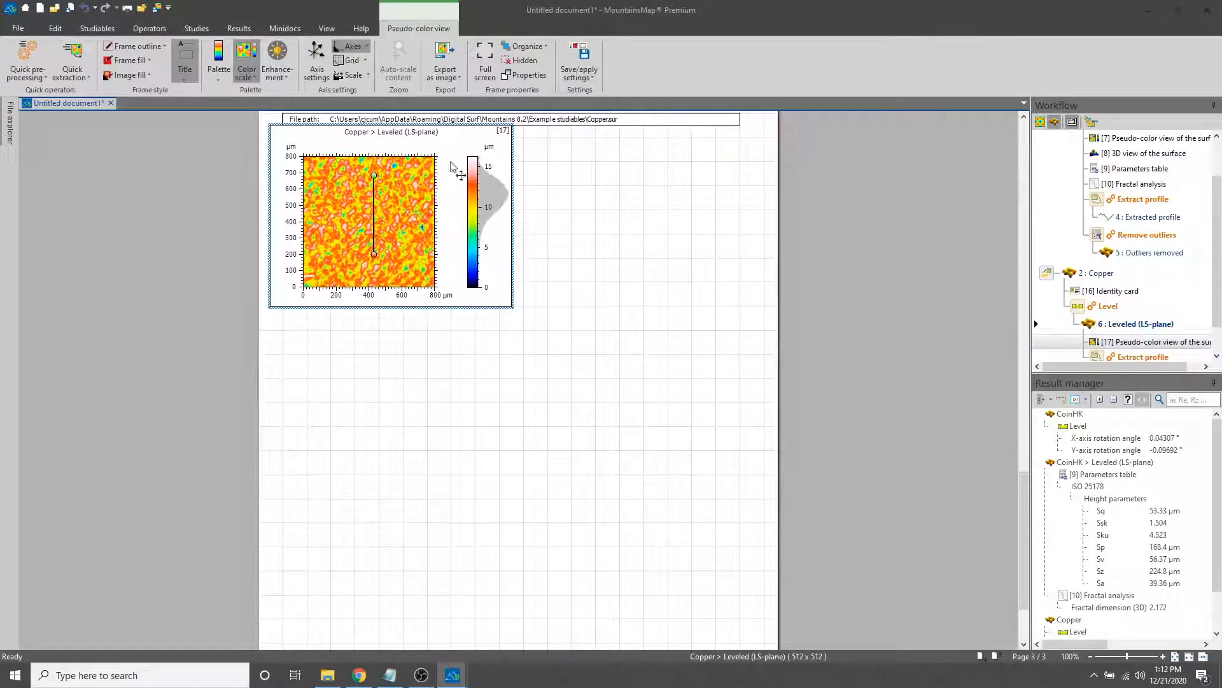
pyautogui.click(560, 121)
pyautogui.press('Delete')
# Add a 3D view of the leveled Copper surface beneath its pseudo-color view
pyautogui.scroll(3, 560, 201)
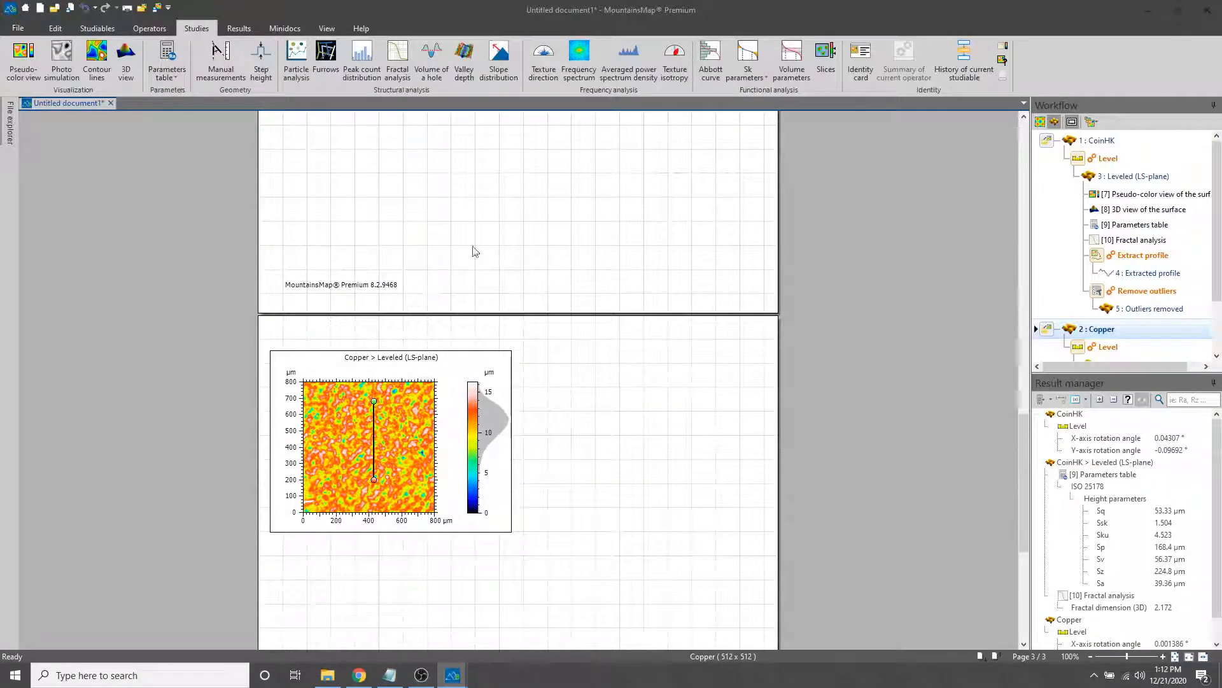
pyautogui.click(449, 369)
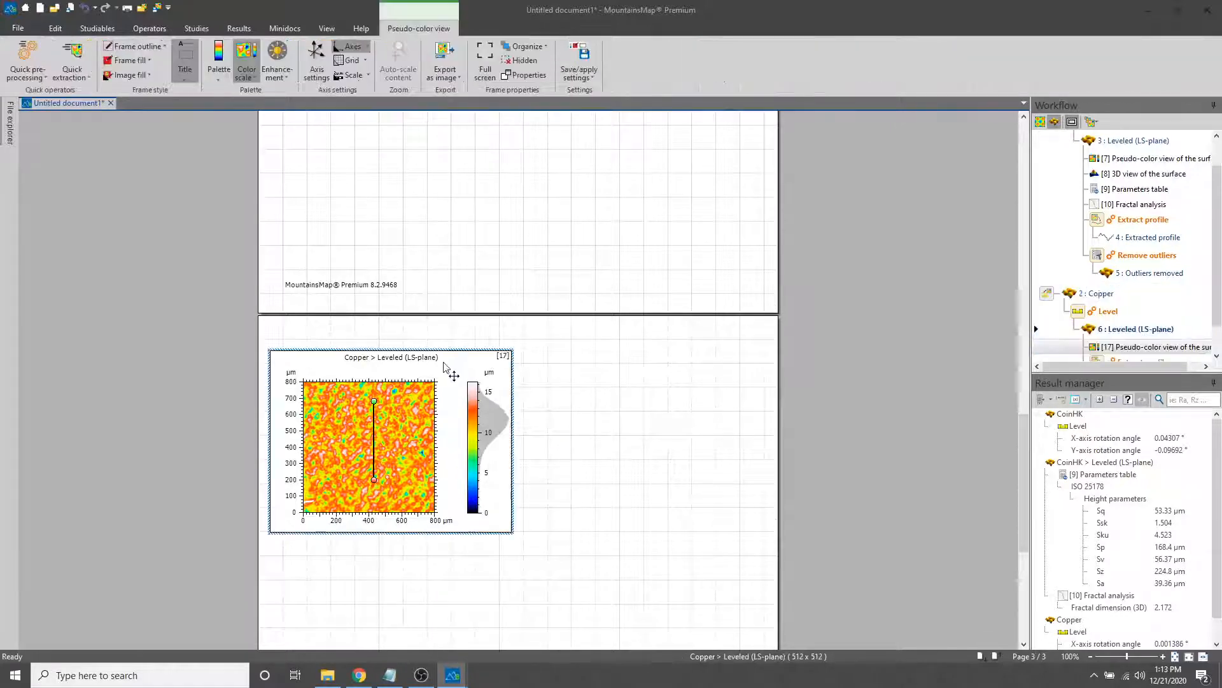
pyautogui.click(185, 28)
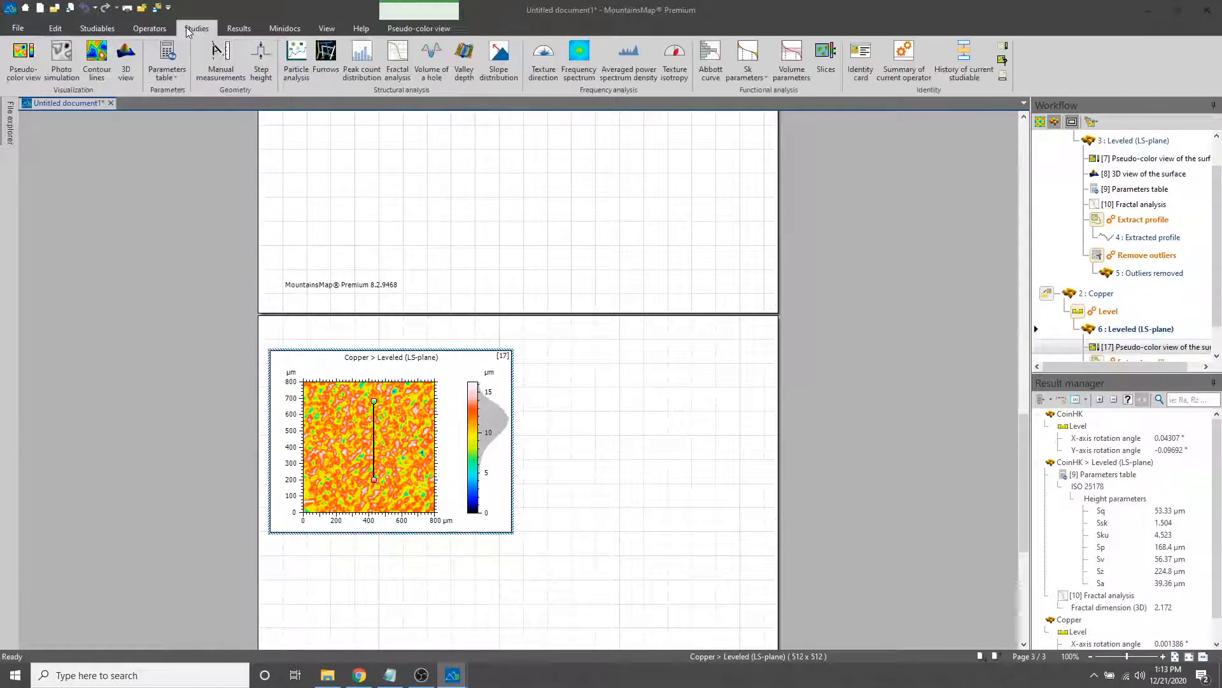
pyautogui.click(125, 62)
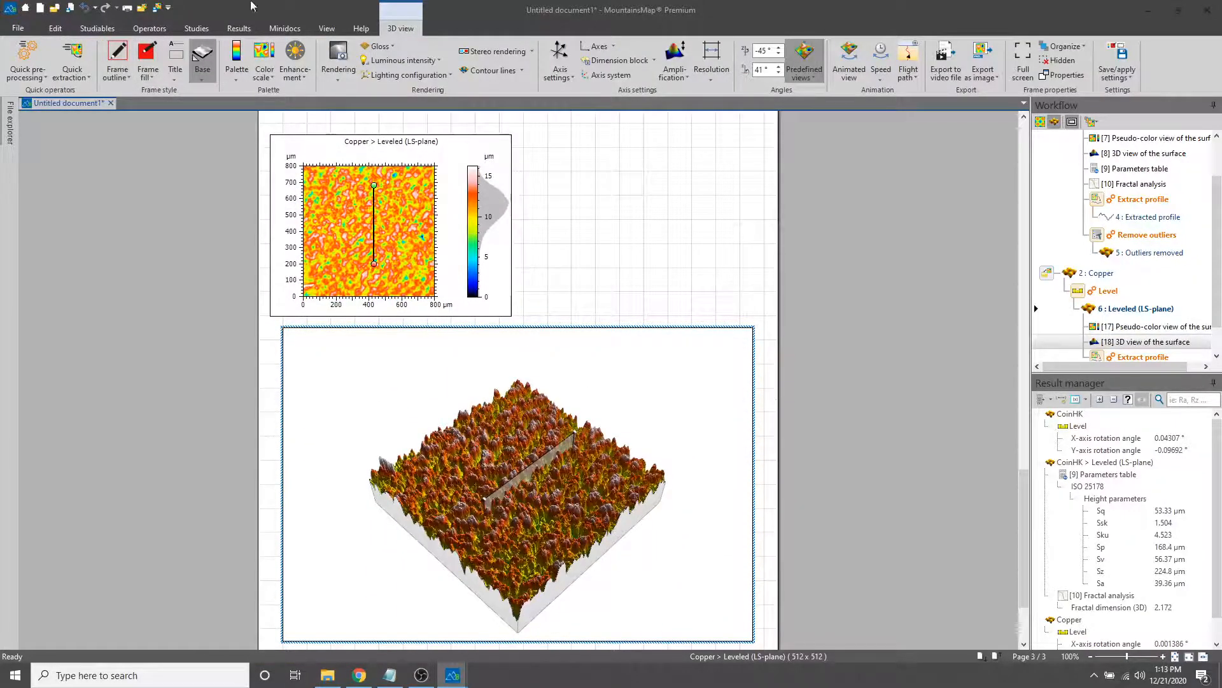
# Apply a Threshold operator to the leveled Copper surface with material ratios of 0.5% and 47.28%, reducing height/depth outside the thresholds
pyautogui.click(153, 31)
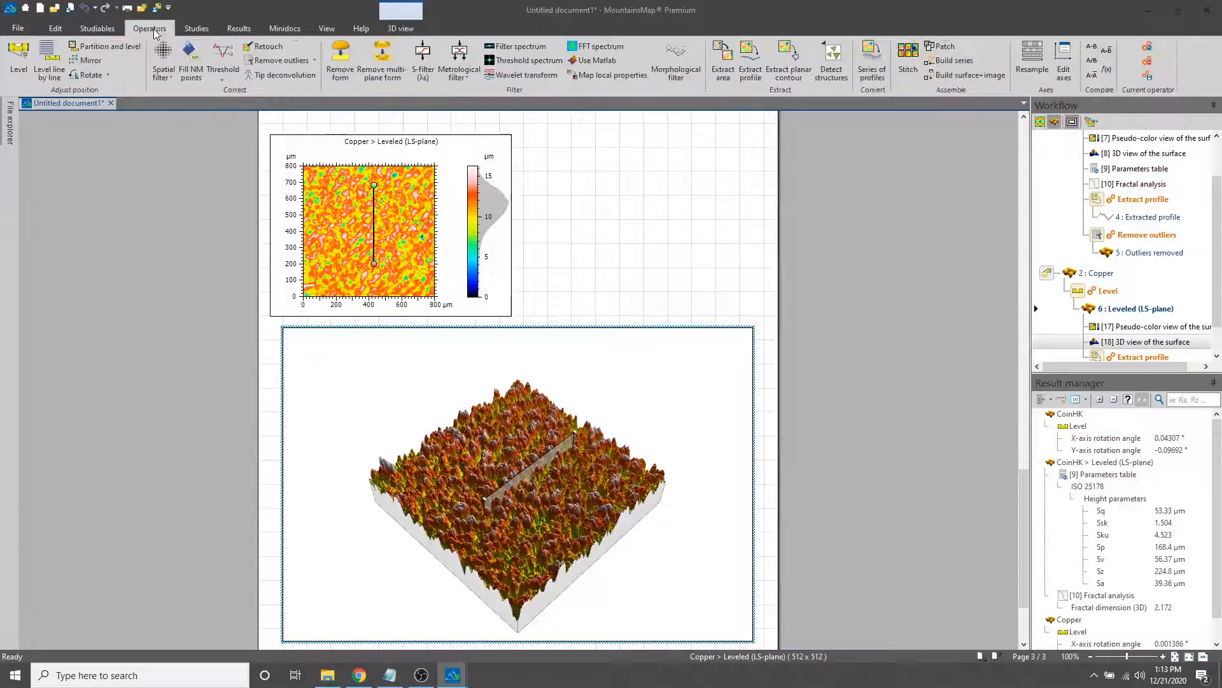
pyautogui.click(233, 63)
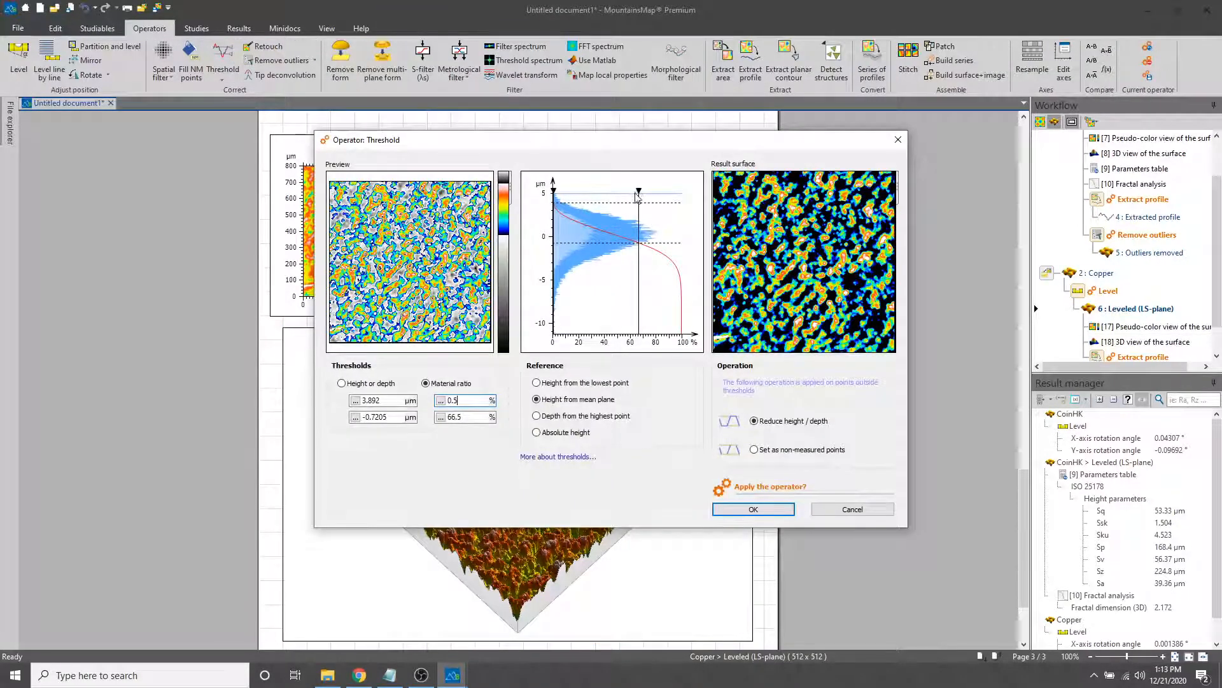
pyautogui.moveTo(637, 188); pyautogui.dragTo(613, 189)
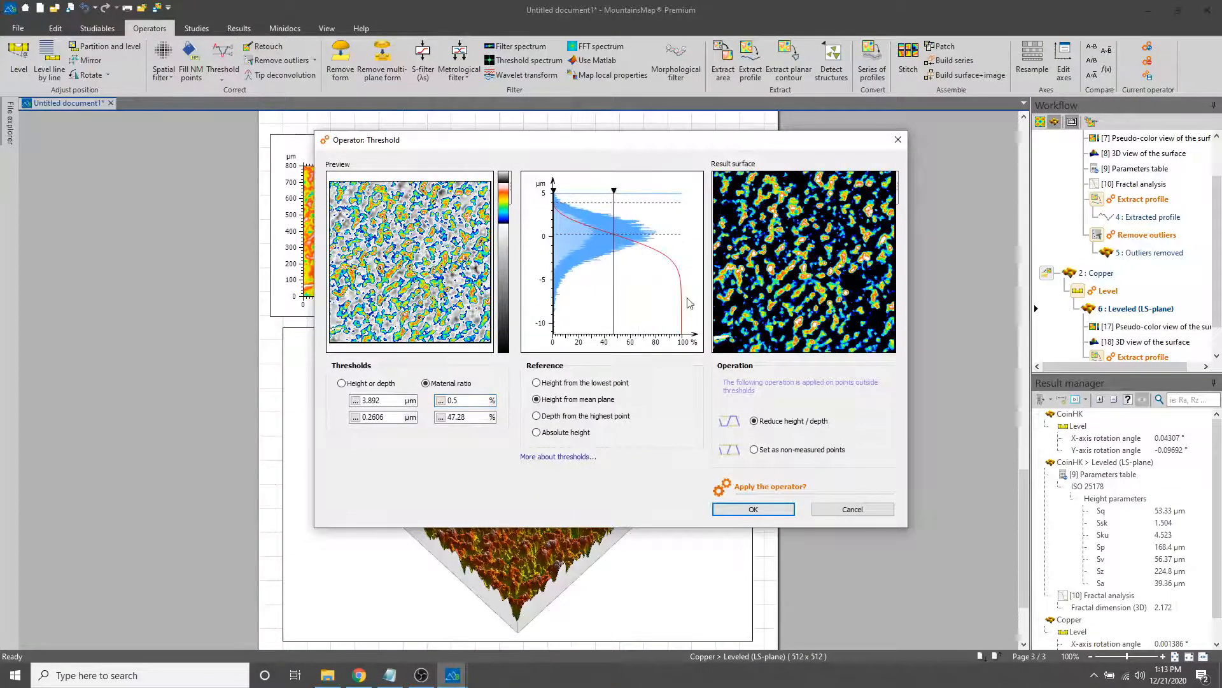
pyautogui.click(754, 510)
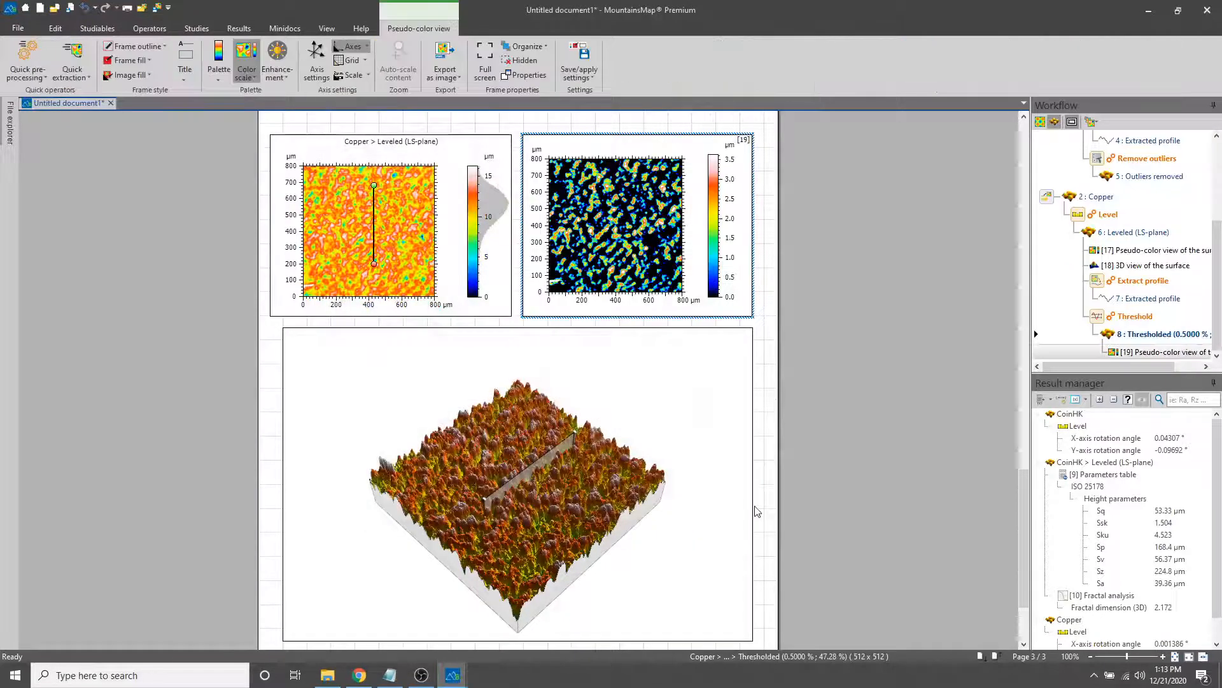
# Add a 3D view of the thresholded Copper surface, rotate it to -46° and 68°, and compare it with the leveled surface's 3D view
pyautogui.scroll(-3, 853, 484)
pyautogui.scroll(4, 854, 484)
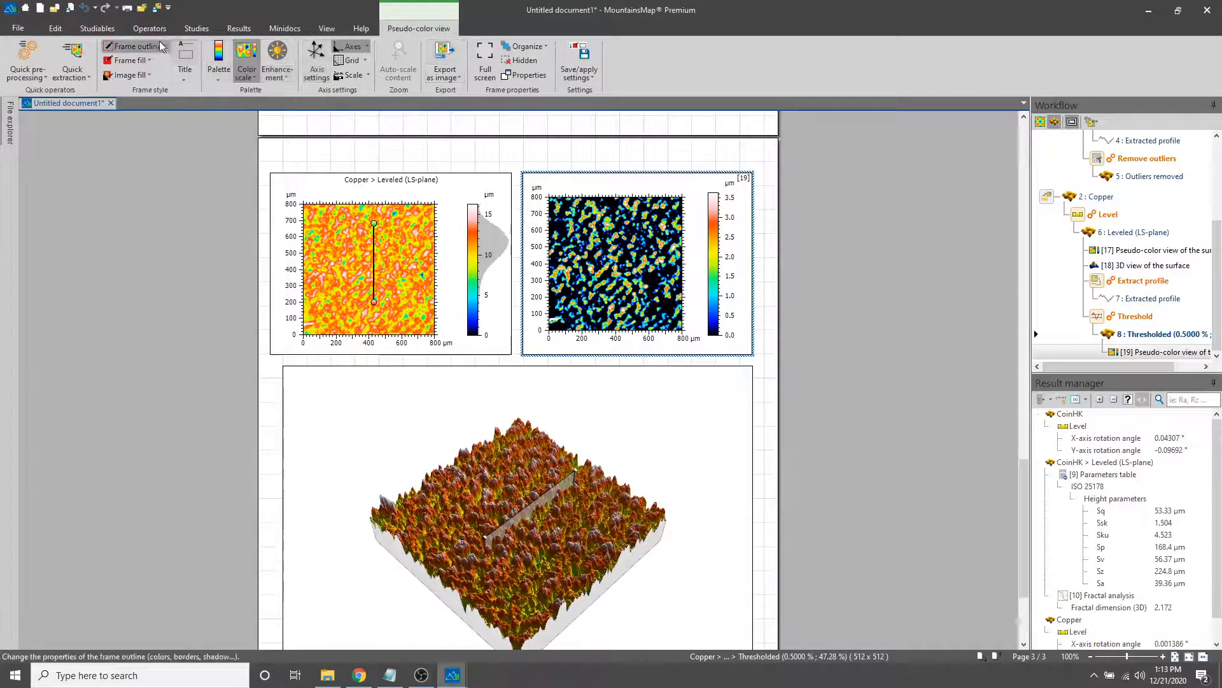
pyautogui.click(194, 28)
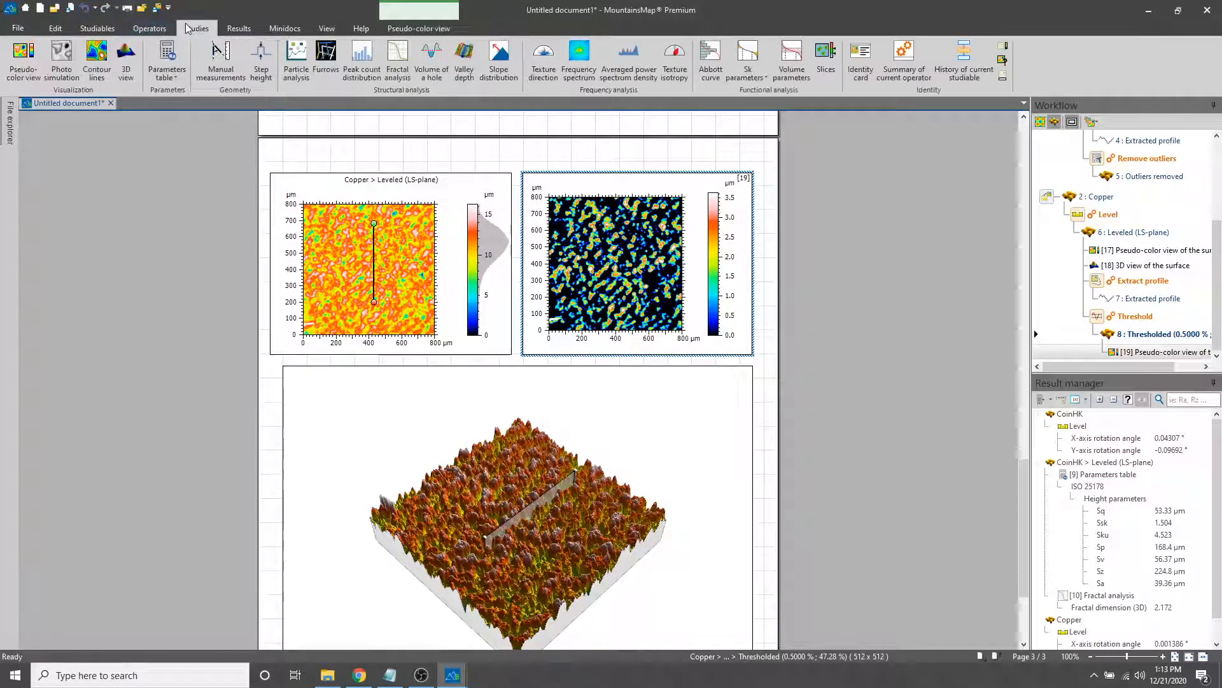
pyautogui.click(119, 70)
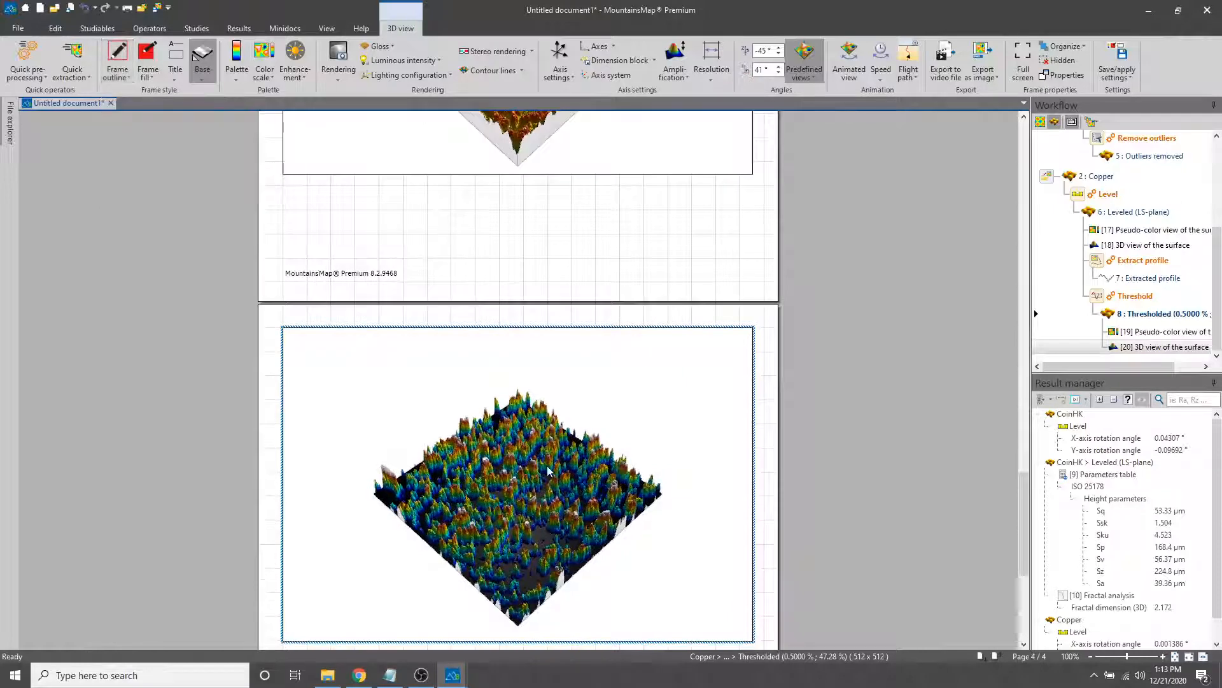
pyautogui.moveTo(547, 471); pyautogui.dragTo(547, 436)
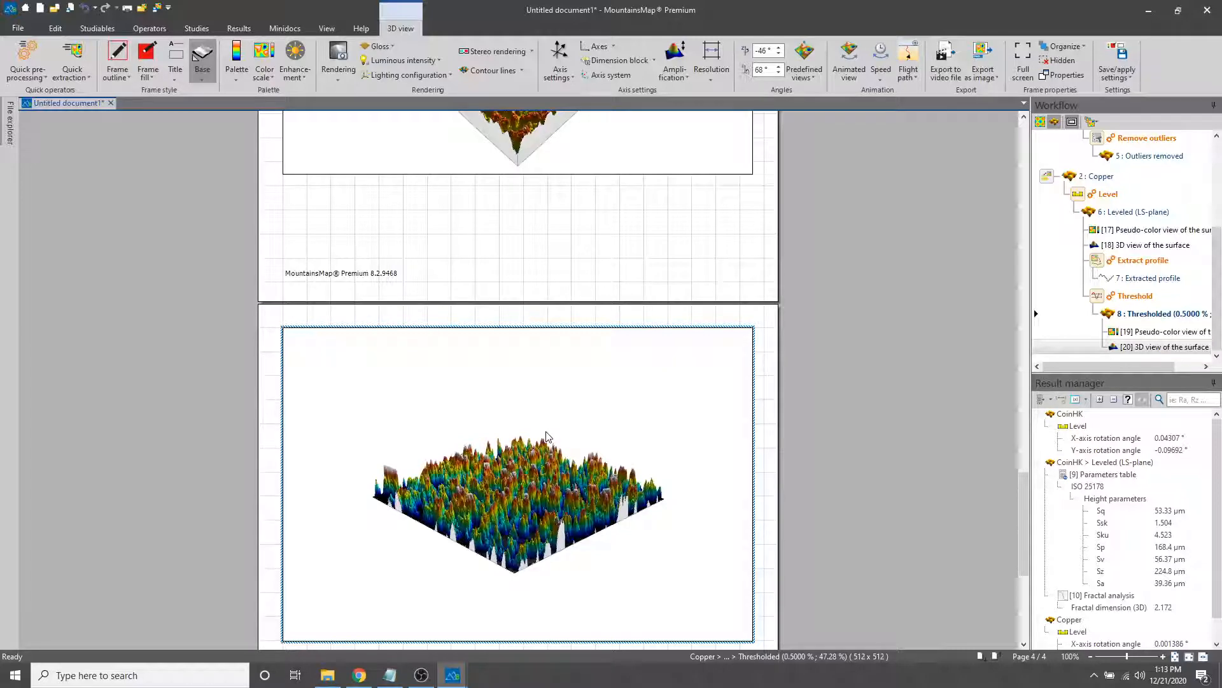
pyautogui.scroll(3, 777, 419)
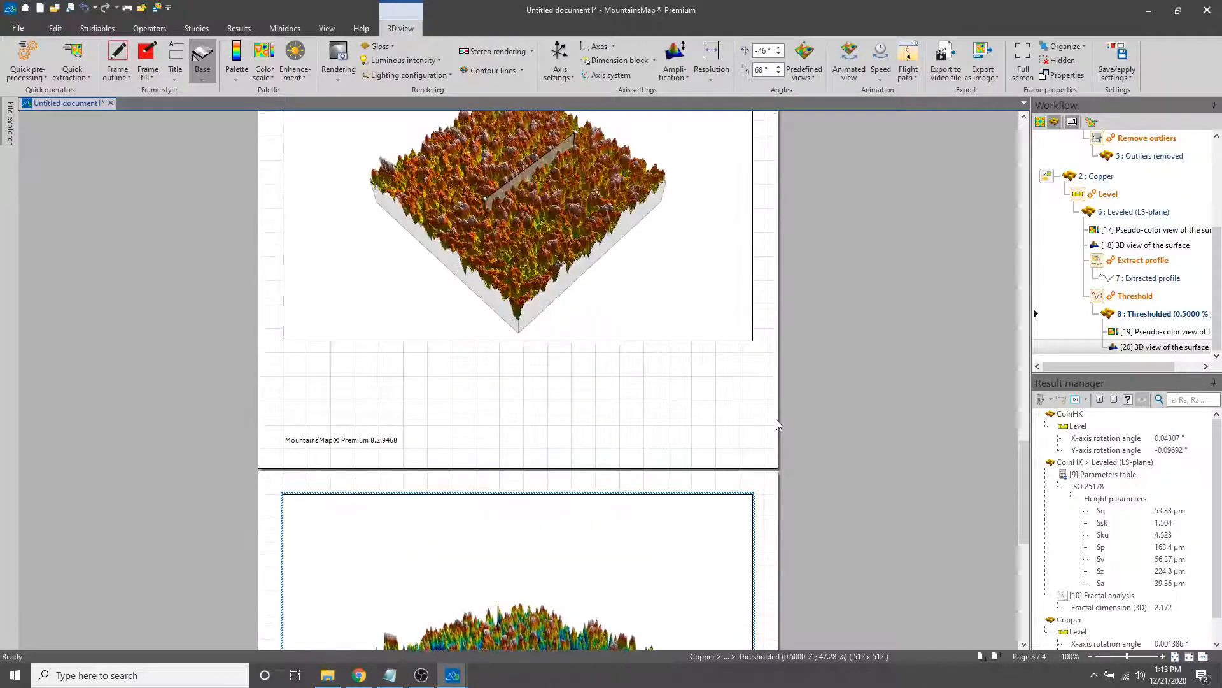
pyautogui.scroll(-2, 777, 419)
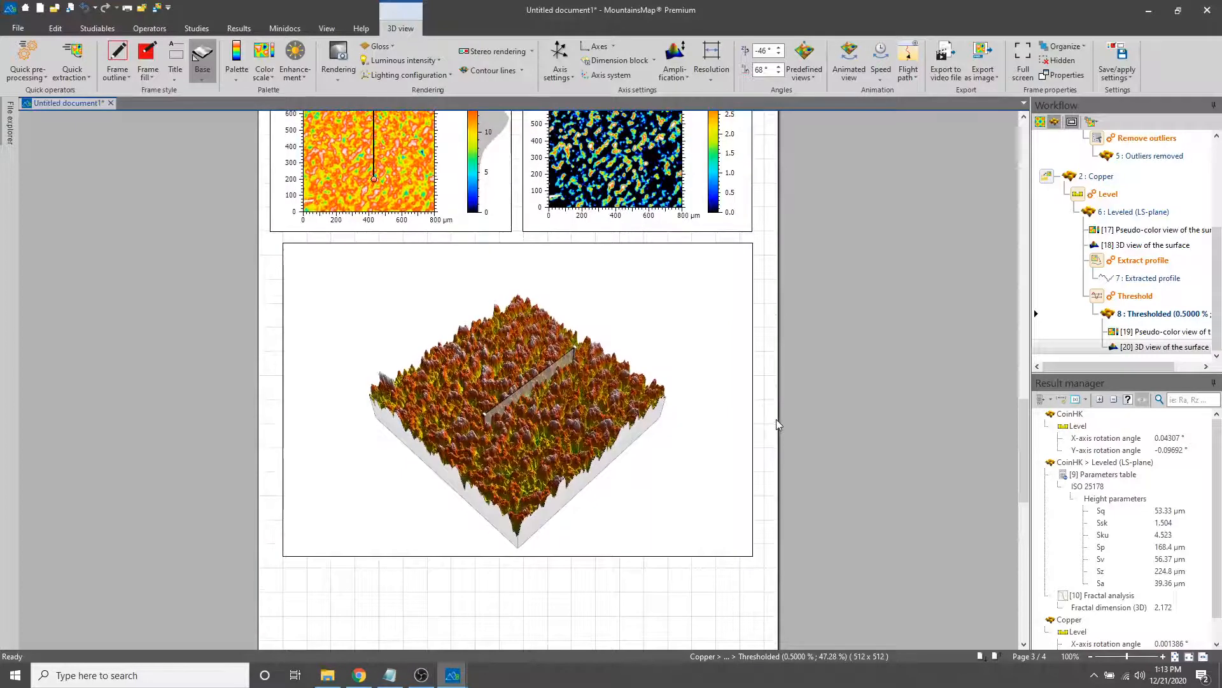
# Compare the leveled Copper surface's pseudo-color and 3D views with those of the thresholded surface
pyautogui.scroll(-1, 777, 419)
pyautogui.click(505, 304)
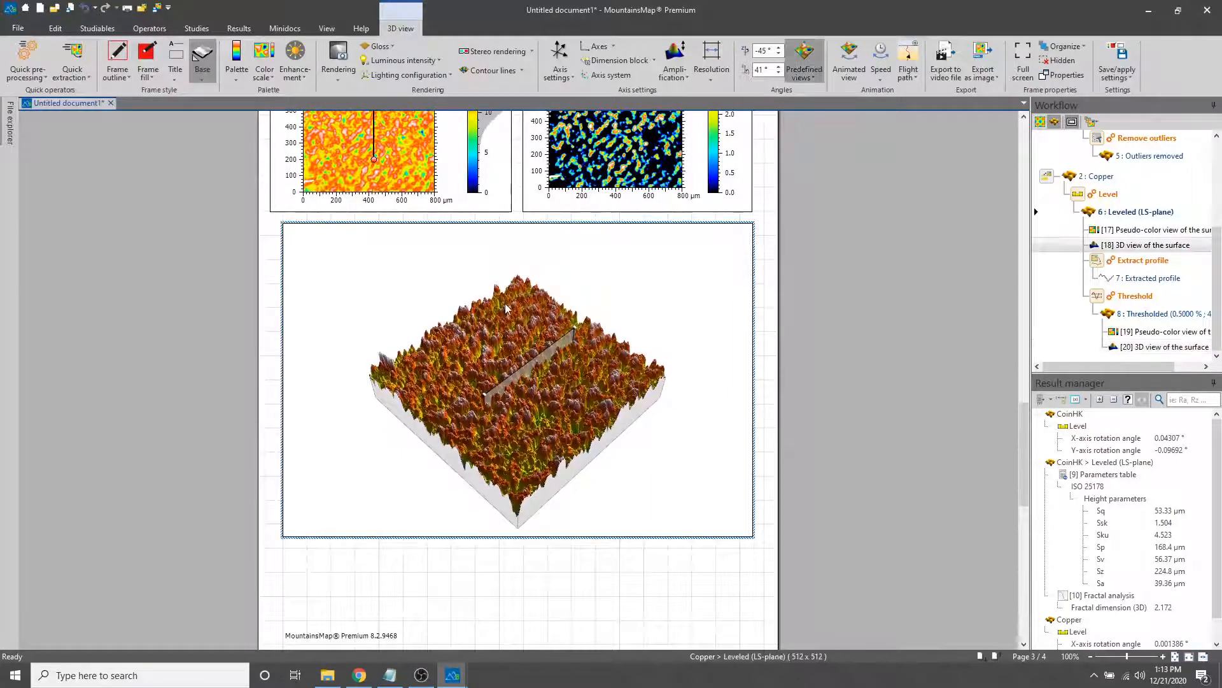
pyautogui.click(421, 179)
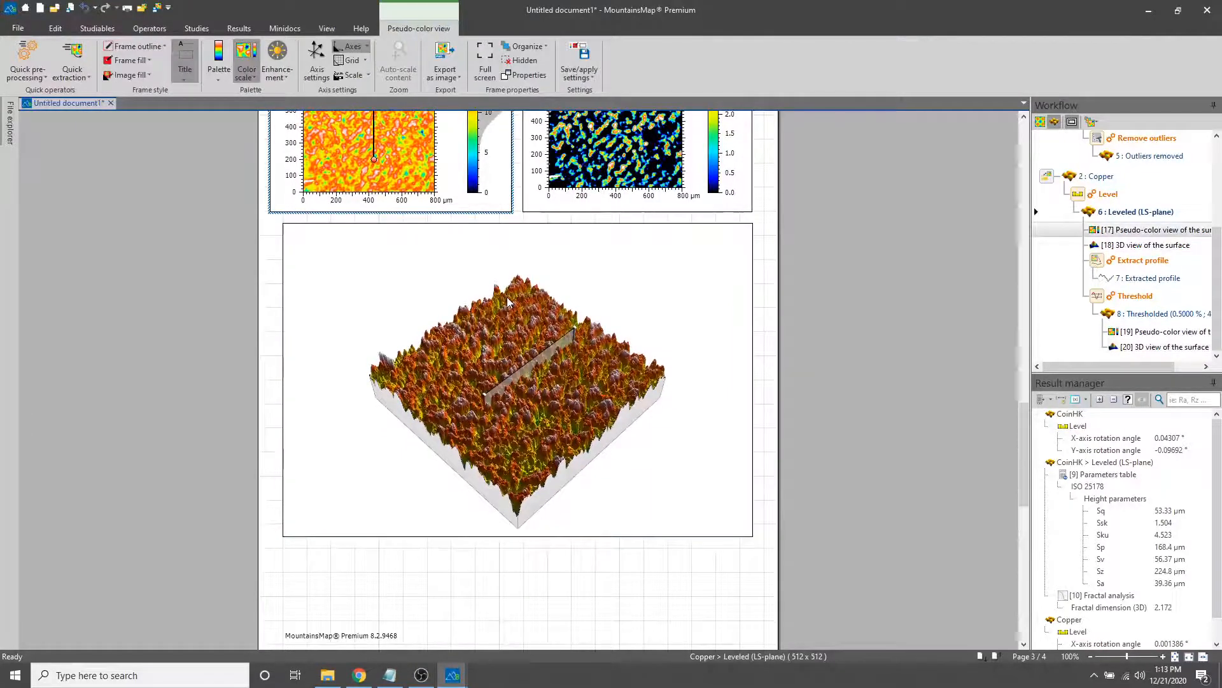
pyautogui.scroll(-5, 508, 300)
pyautogui.click(546, 456)
pyautogui.scroll(10, 545, 456)
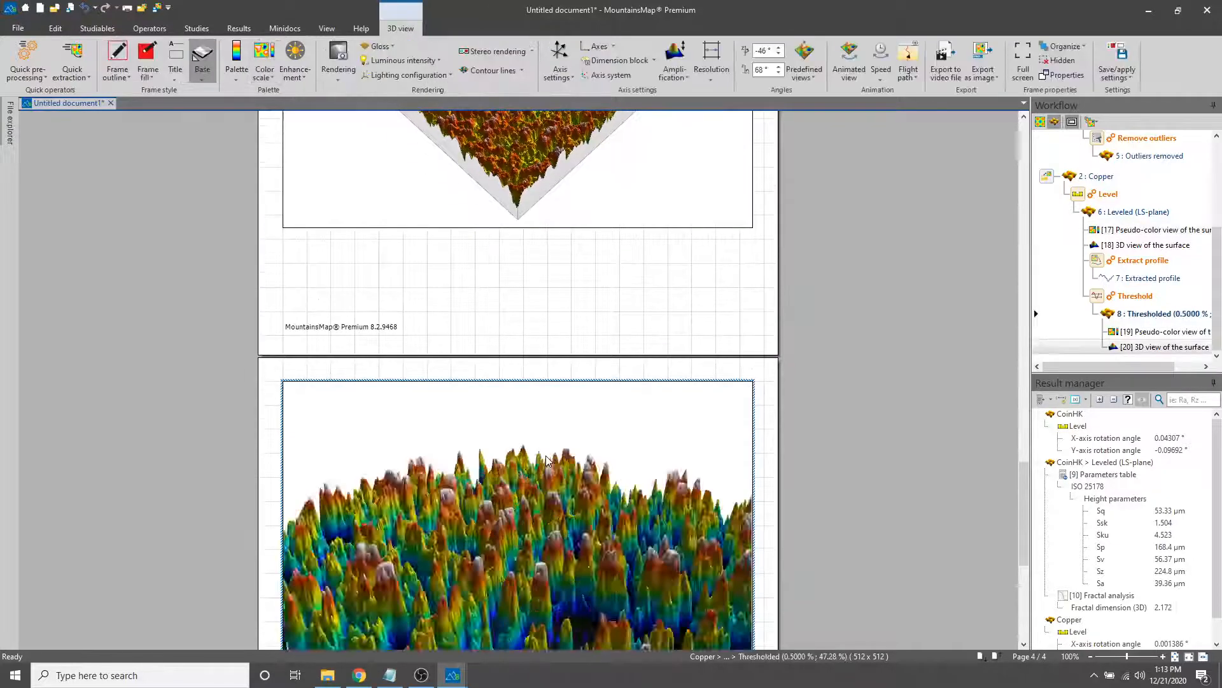
pyautogui.click(563, 330)
pyautogui.scroll(10, 563, 330)
pyautogui.rightClick(591, 322)
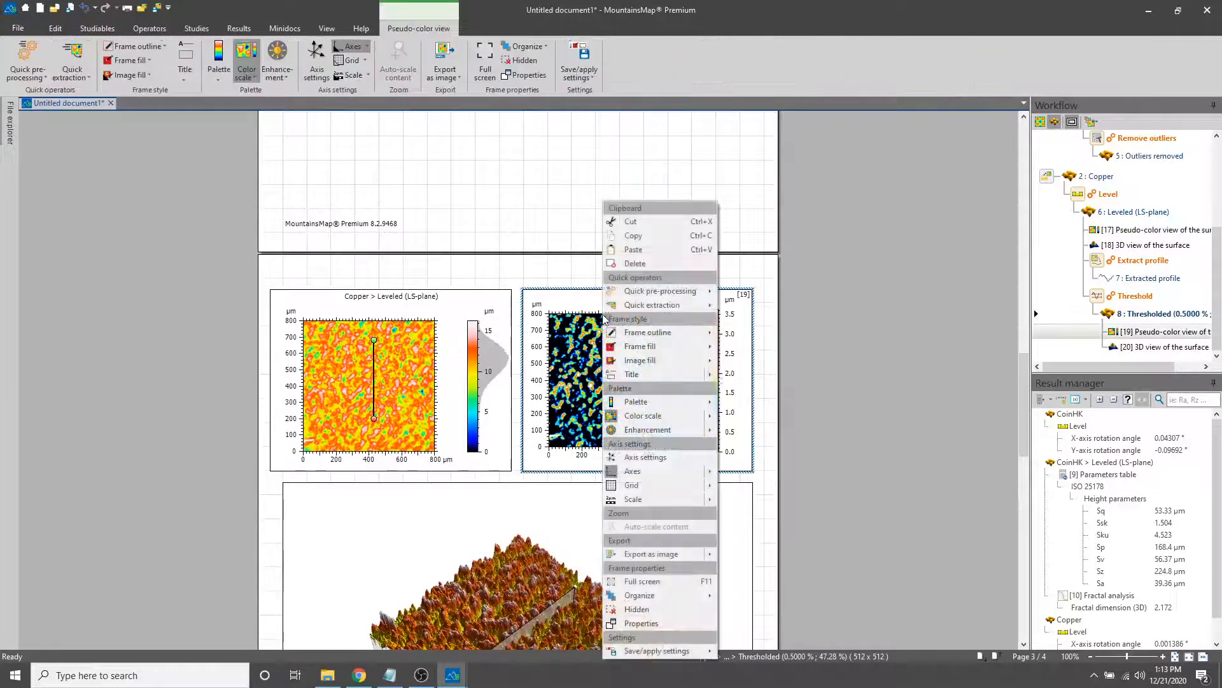
pyautogui.click(845, 373)
pyautogui.scroll(-2, 844, 373)
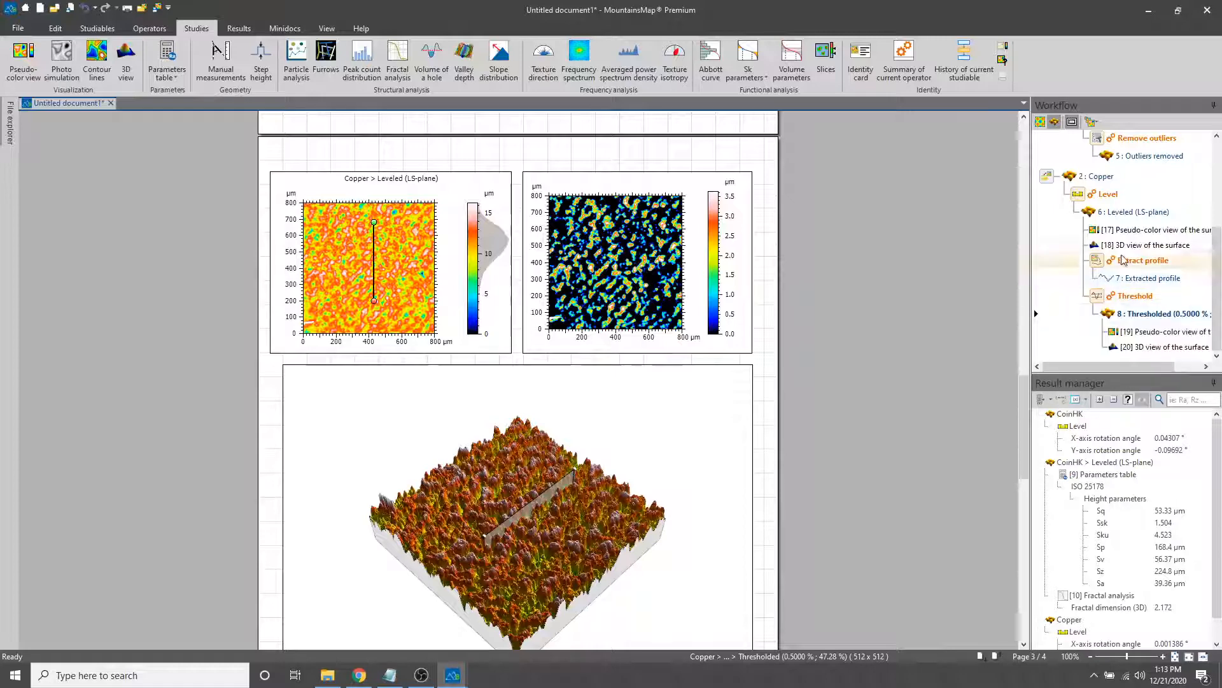
# Trace the leveled and thresholded Copper pseudo-color and 3D views, and the Threshold operator between them, from the workflow to the document frames
pyautogui.click(1131, 232)
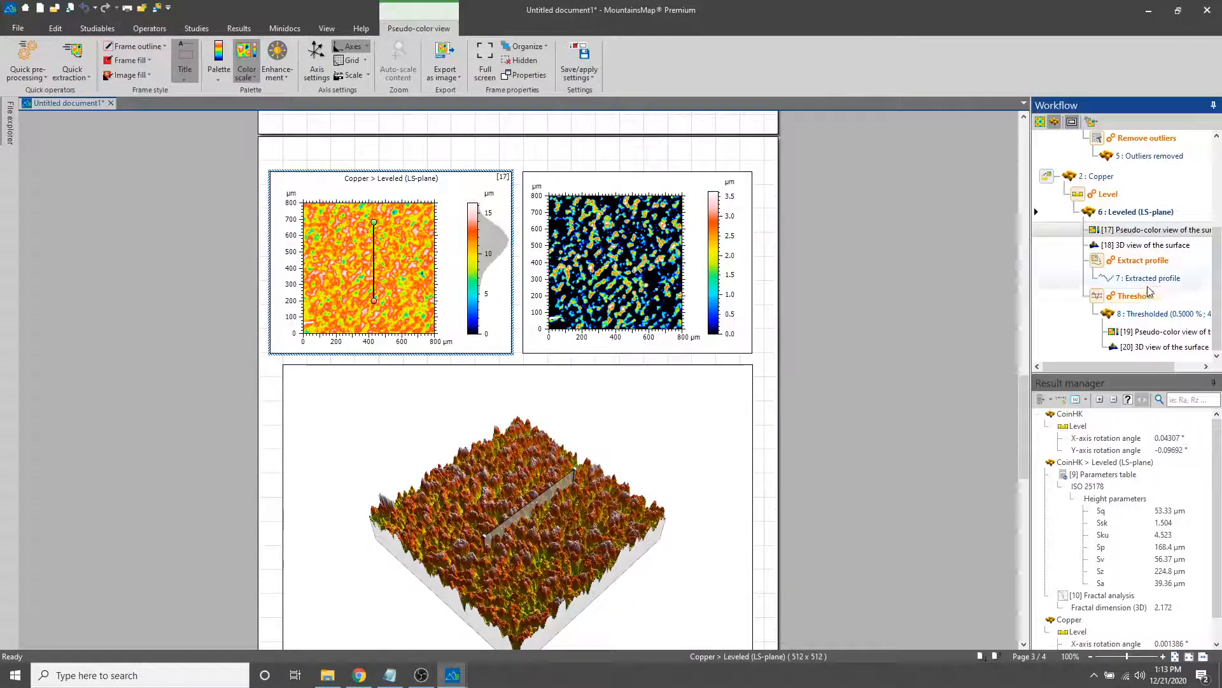
pyautogui.click(1146, 245)
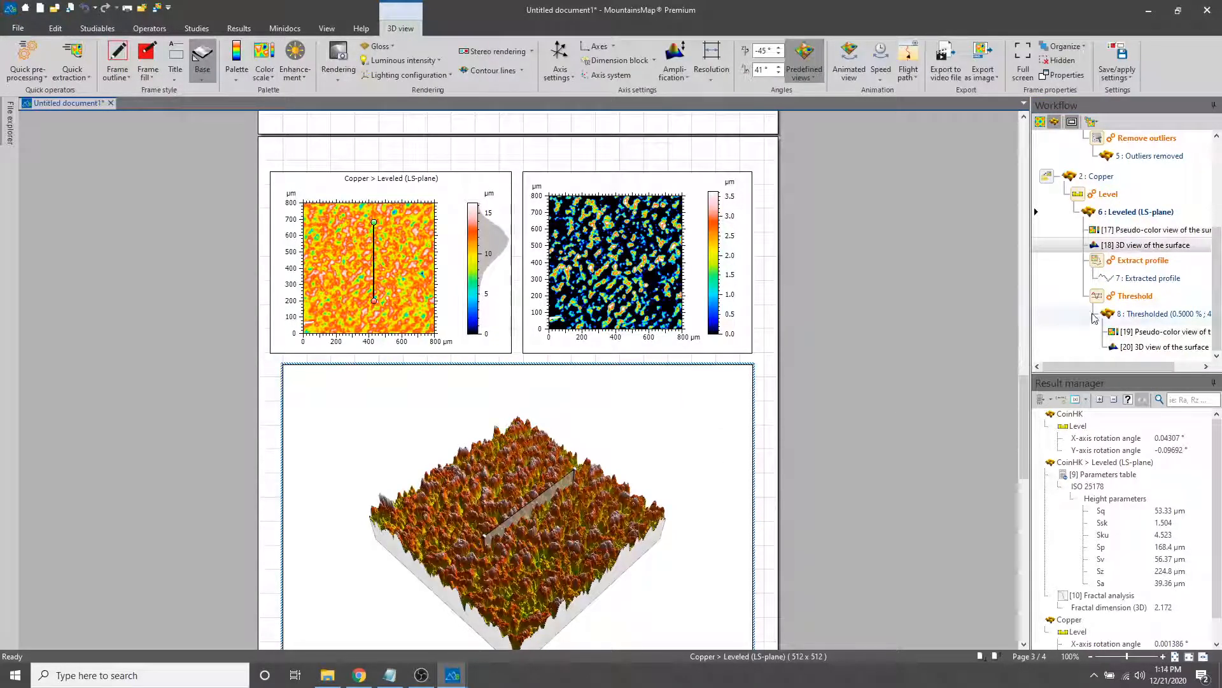
pyautogui.click(1137, 296)
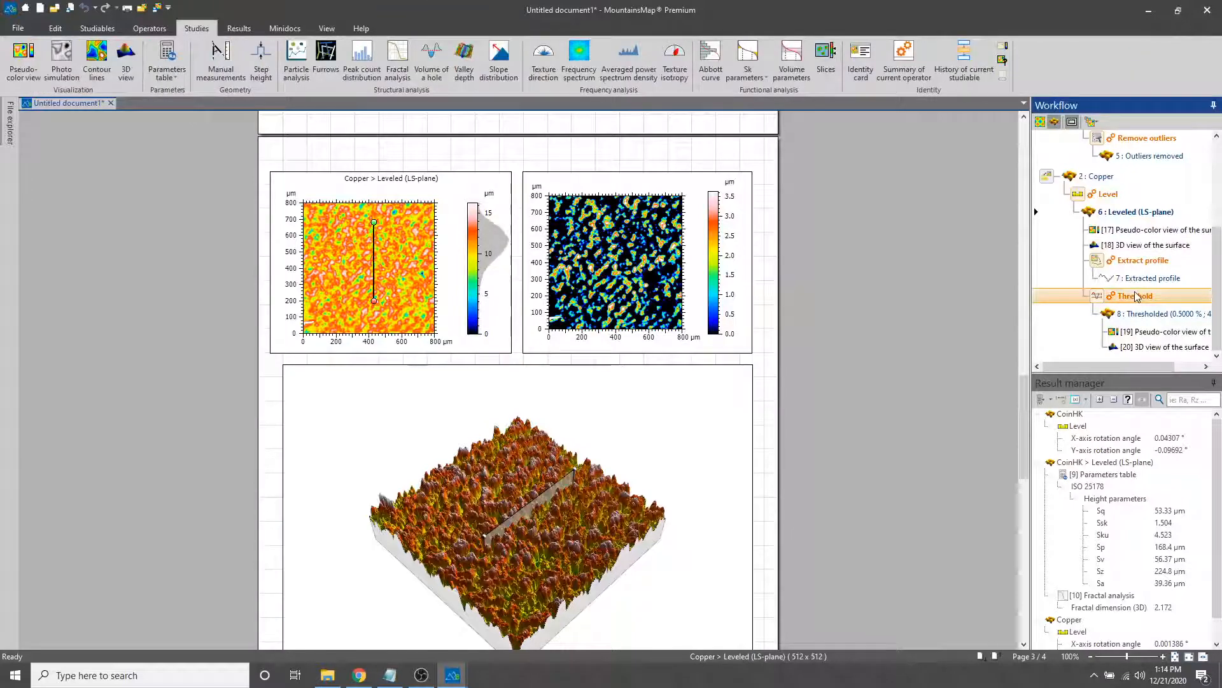
pyautogui.click(1164, 332)
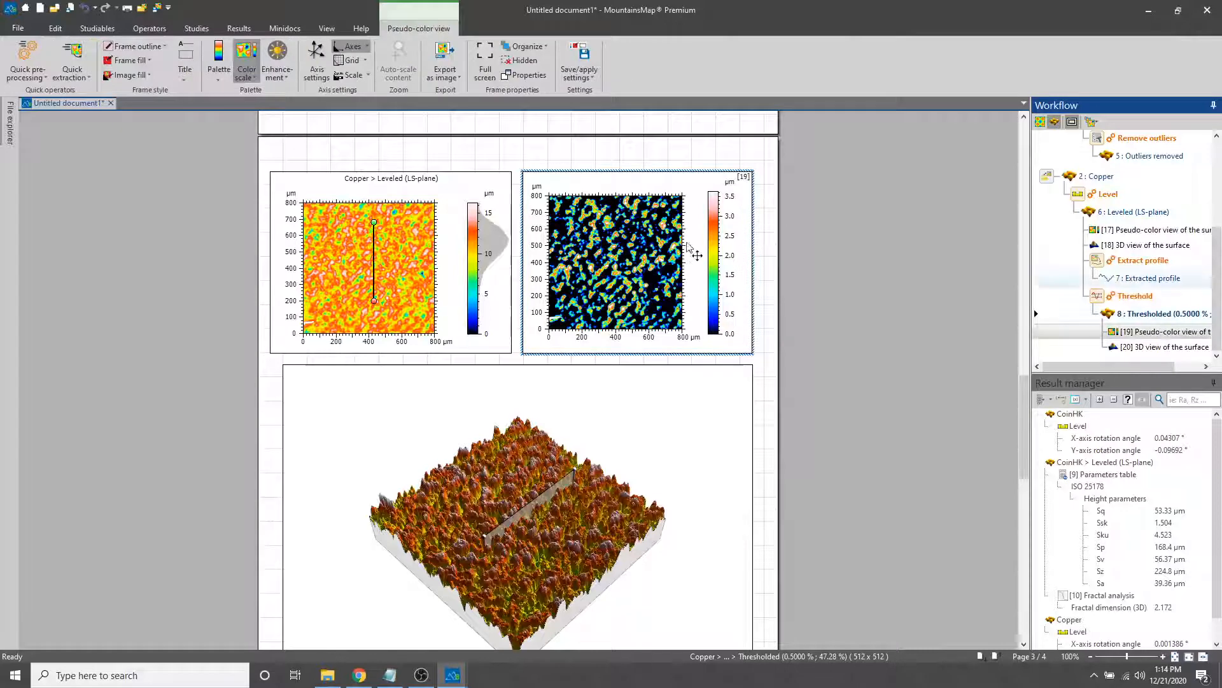
pyautogui.scroll(-10, 915, 268)
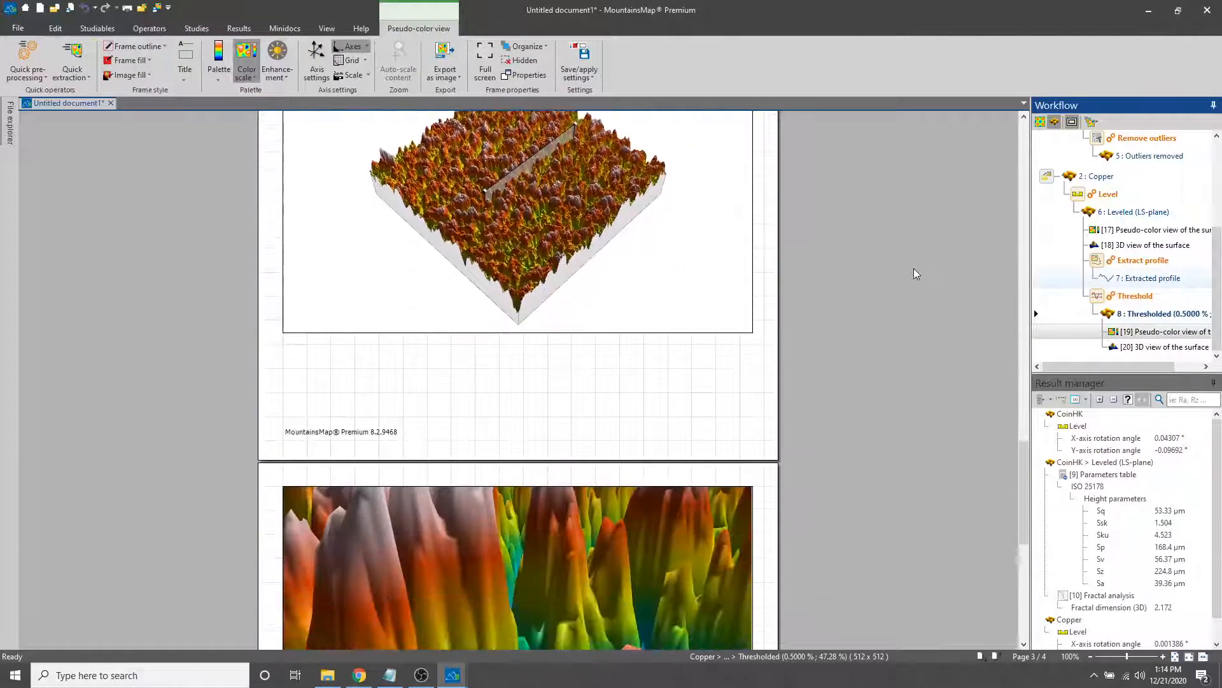
pyautogui.scroll(5, 730, 362)
pyautogui.scroll(-7, 715, 308)
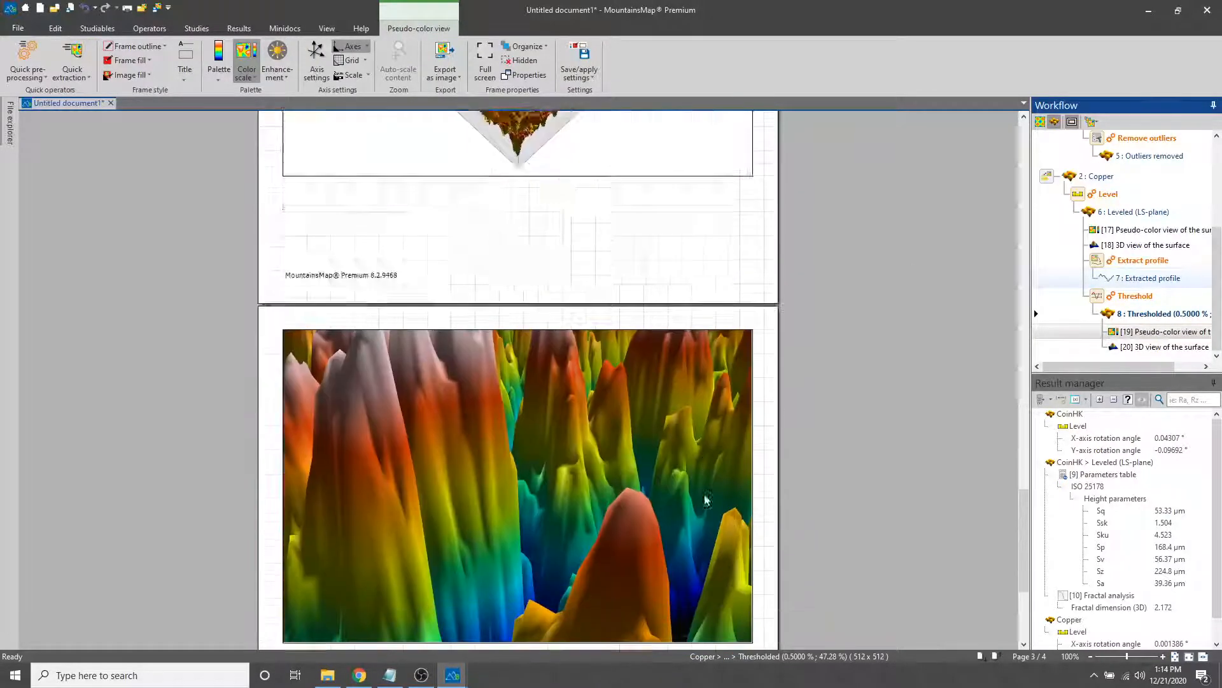
pyautogui.scroll(4, 601, 362)
pyautogui.scroll(-6, 537, 186)
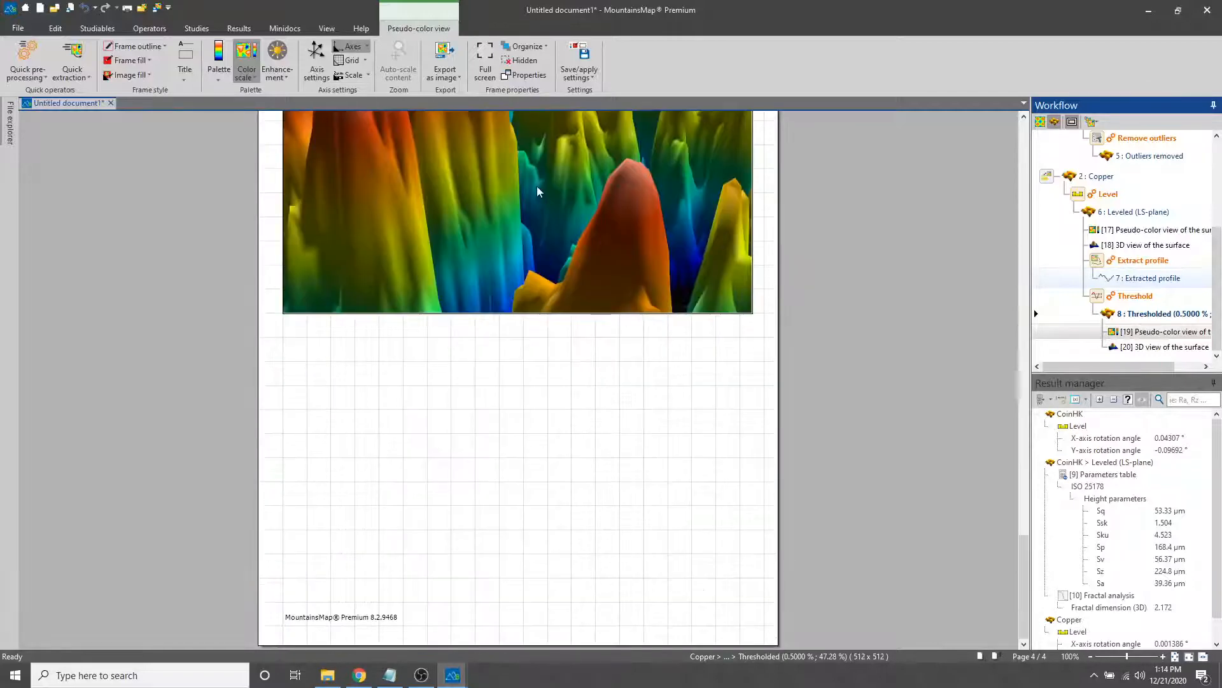
pyautogui.scroll(-3, 933, 285)
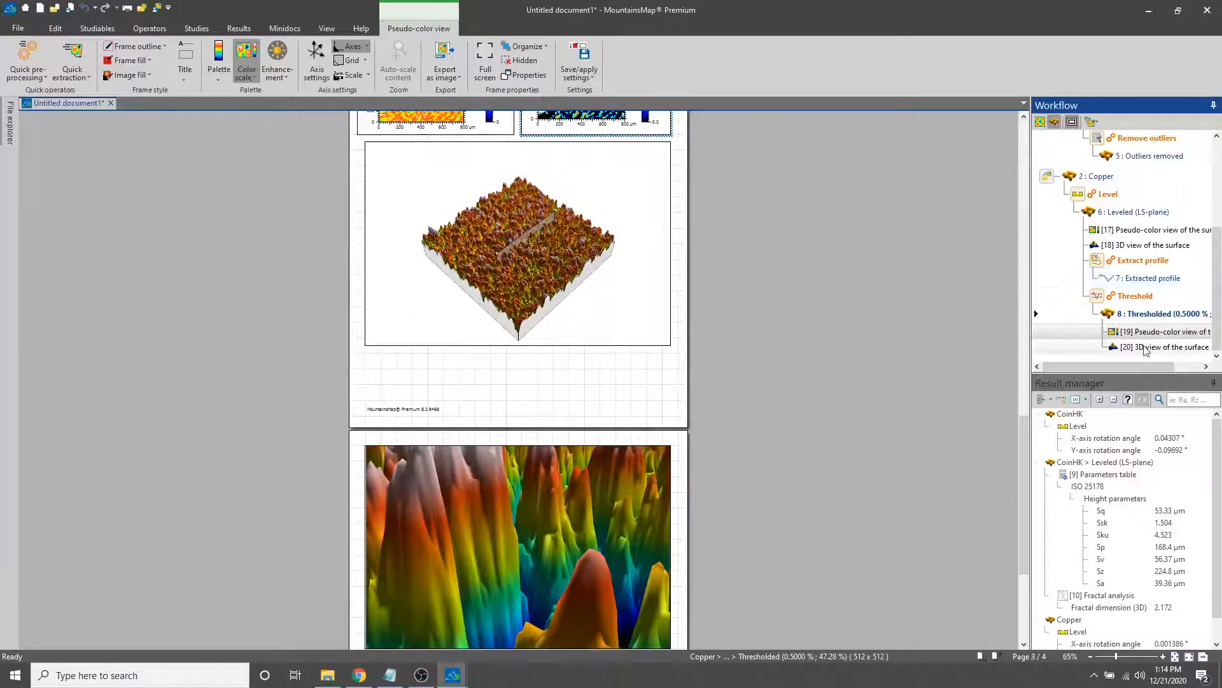
pyautogui.click(631, 546)
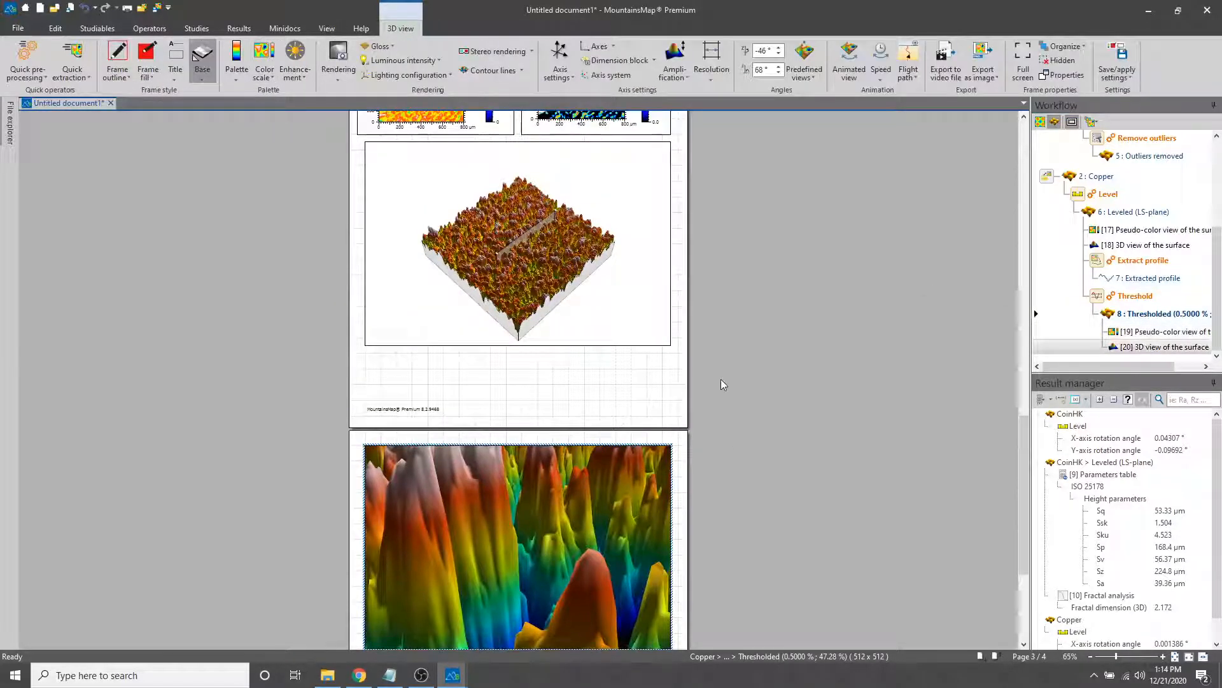
# Review the fractal analysis and Copper pages, locating the thresholded surface's pseudo-color view through the workflow
pyautogui.scroll(1, 721, 379)
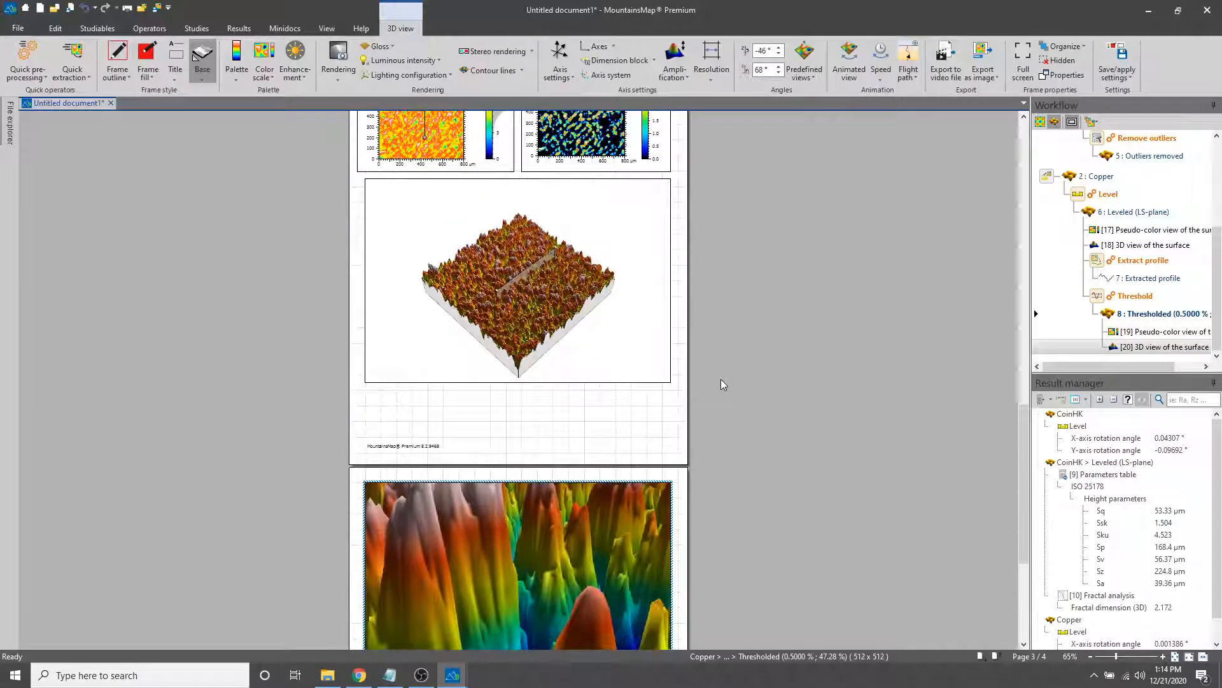
pyautogui.scroll(4, 721, 380)
pyautogui.scroll(10, 722, 380)
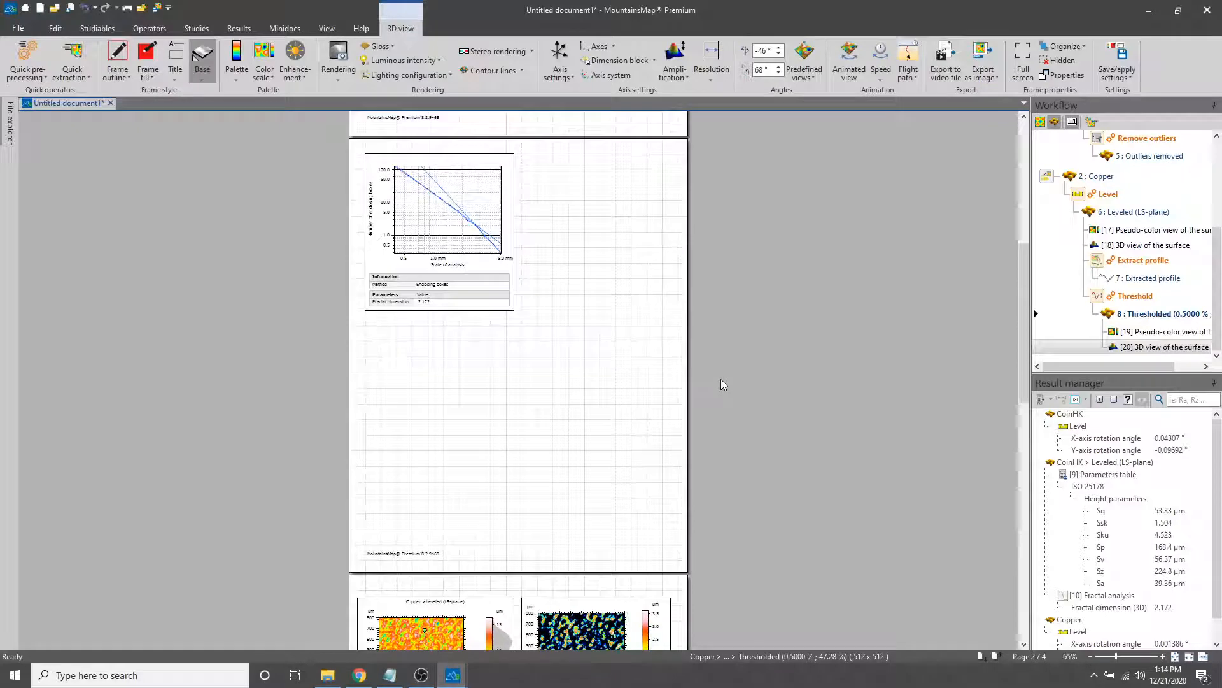
pyautogui.scroll(-2, 722, 384)
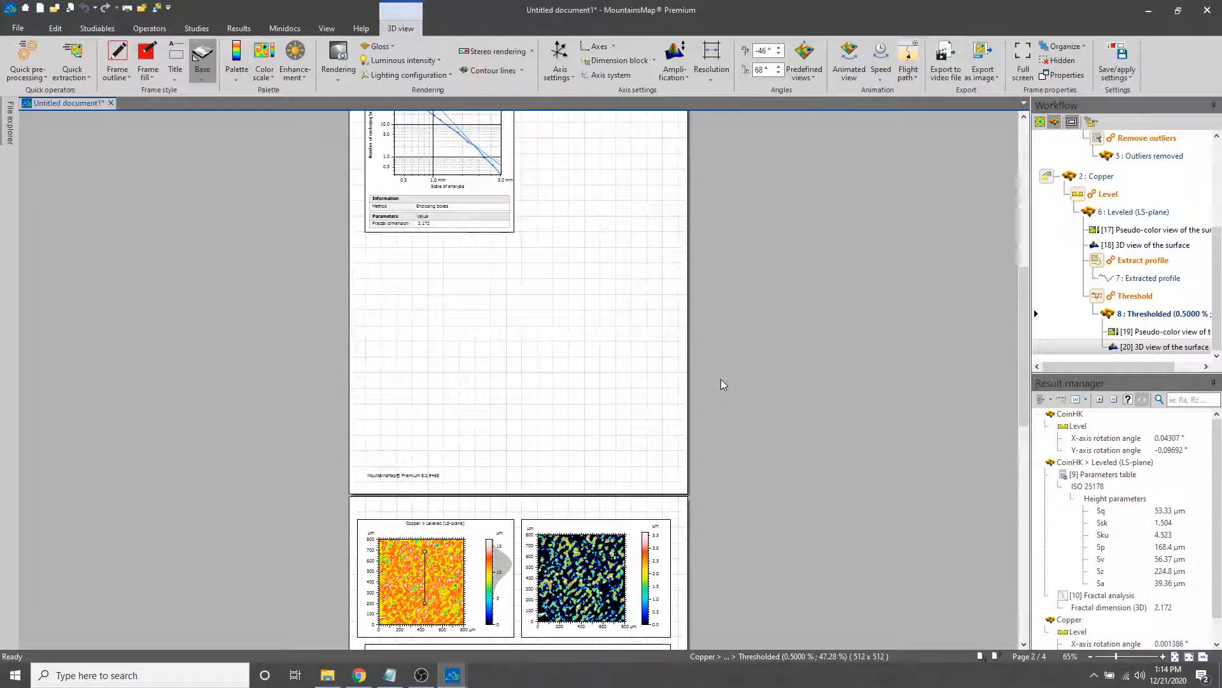
pyautogui.click(1139, 332)
pyautogui.scroll(-3, 877, 386)
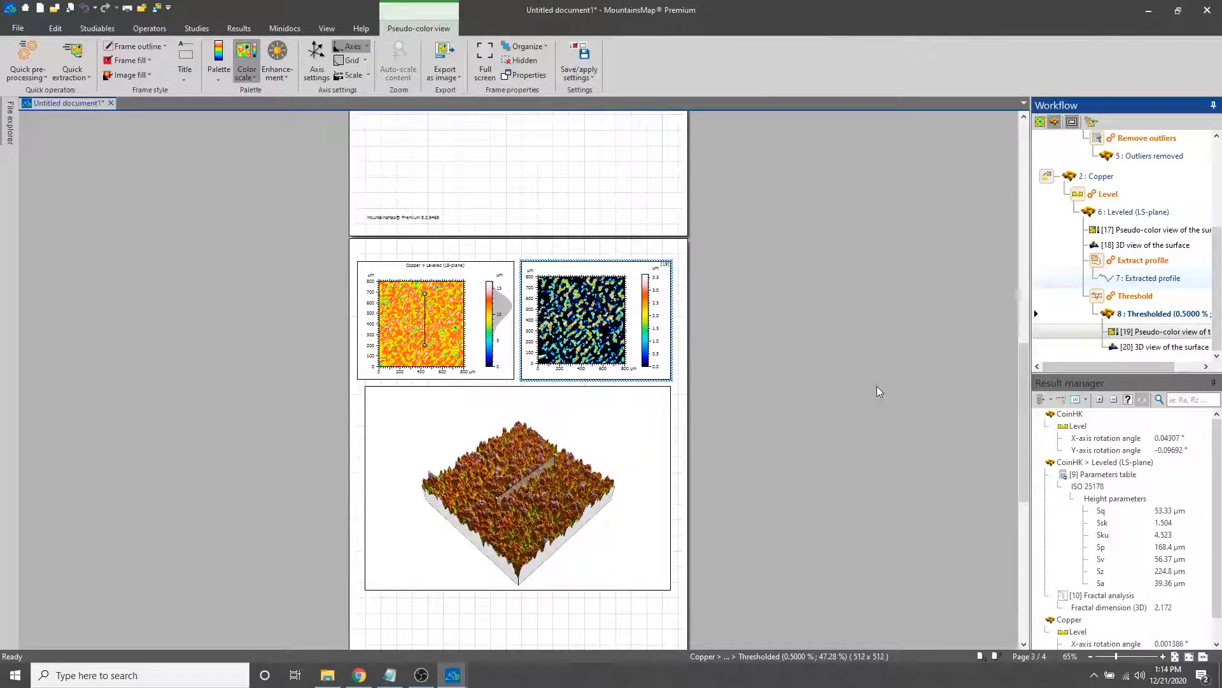
pyautogui.click(783, 394)
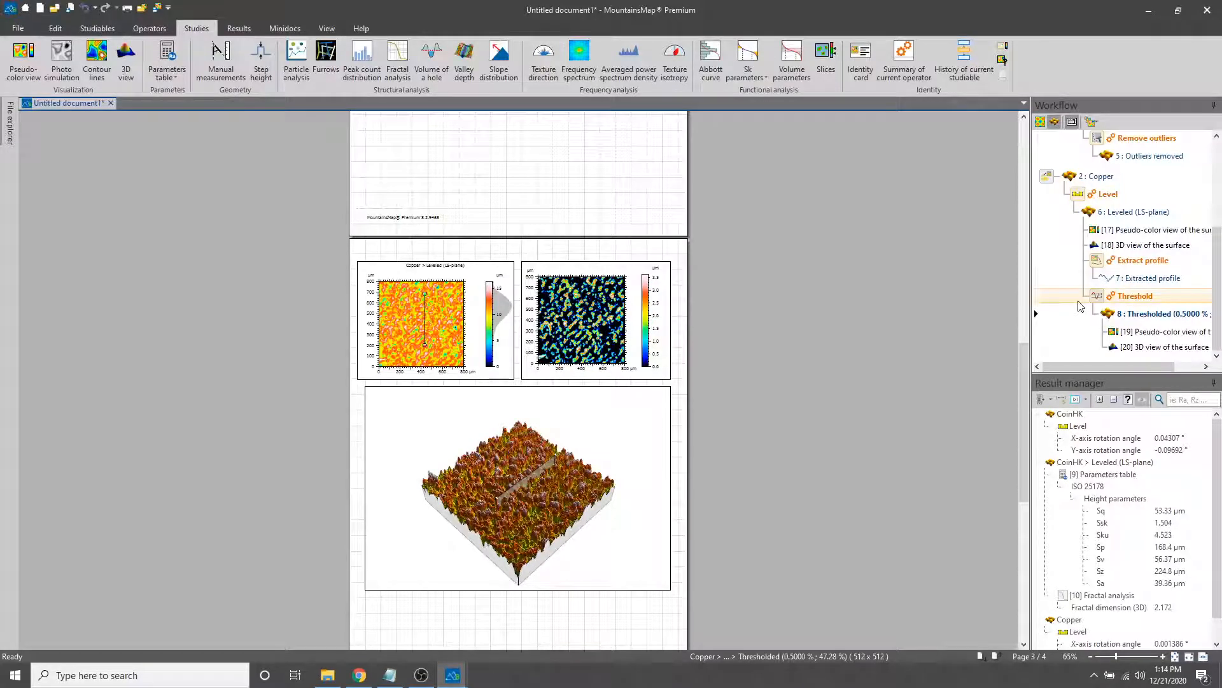
pyautogui.scroll(1, 863, 232)
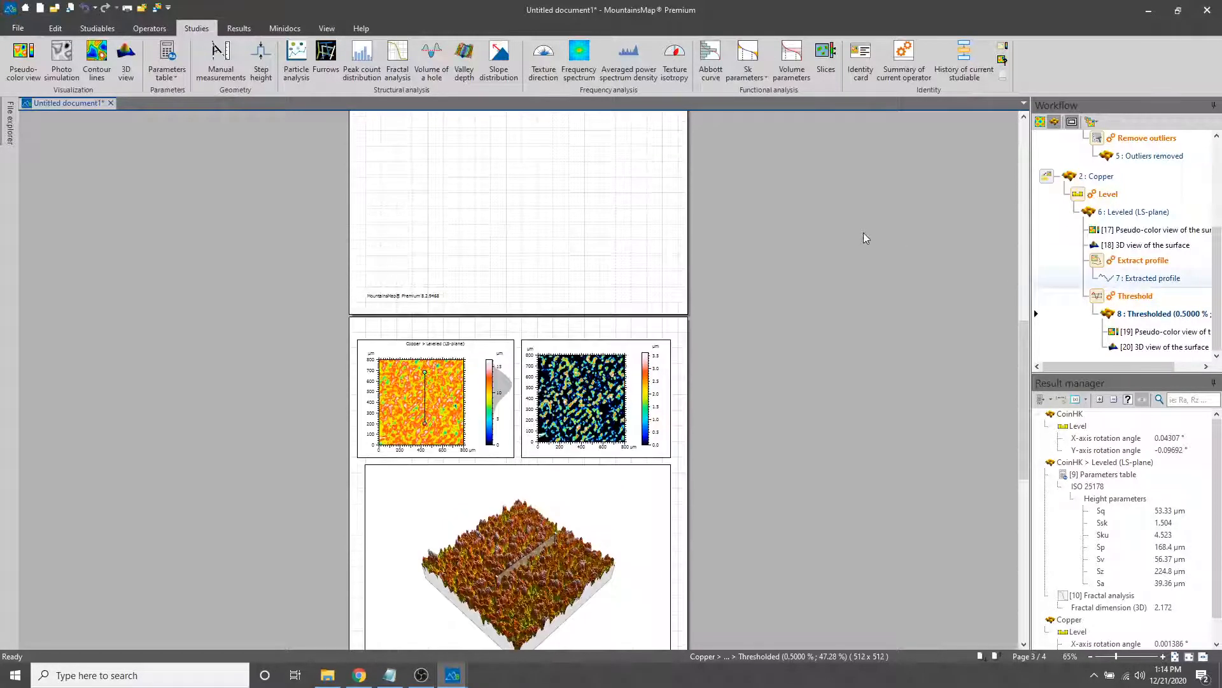
pyautogui.scroll(-2, 863, 233)
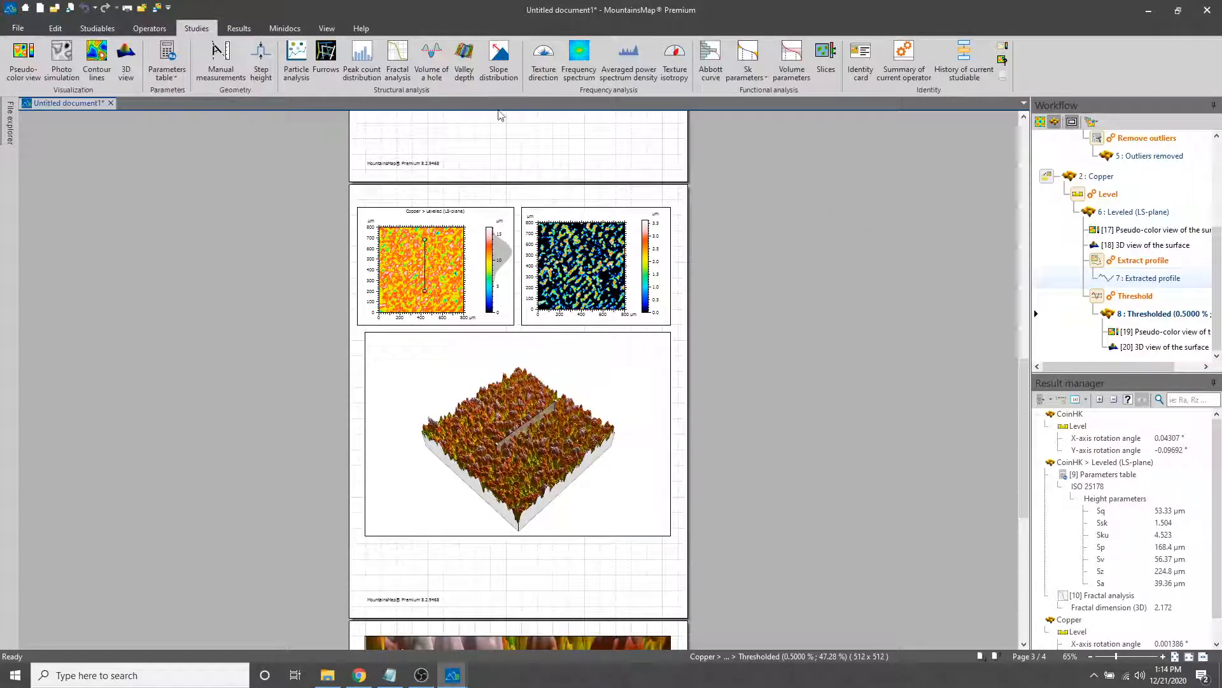
# Examine the options for saving the document under another name or exporting it as a PDF document
pyautogui.click(10, 28)
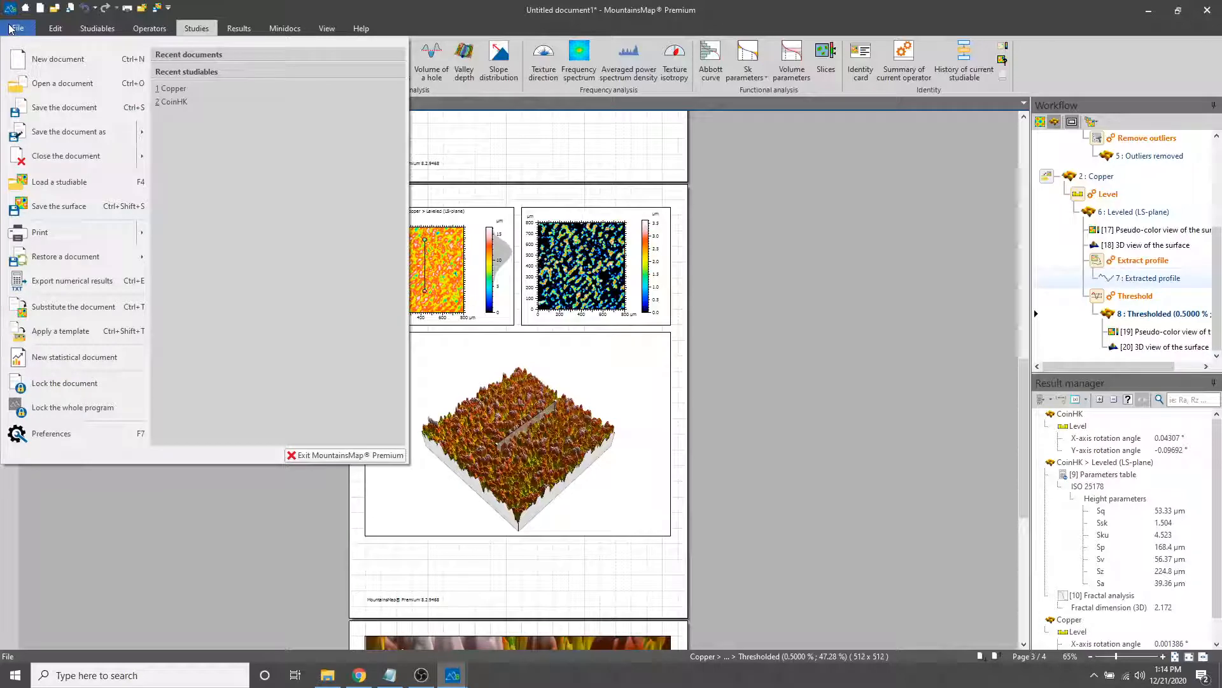
pyautogui.moveTo(77, 131)
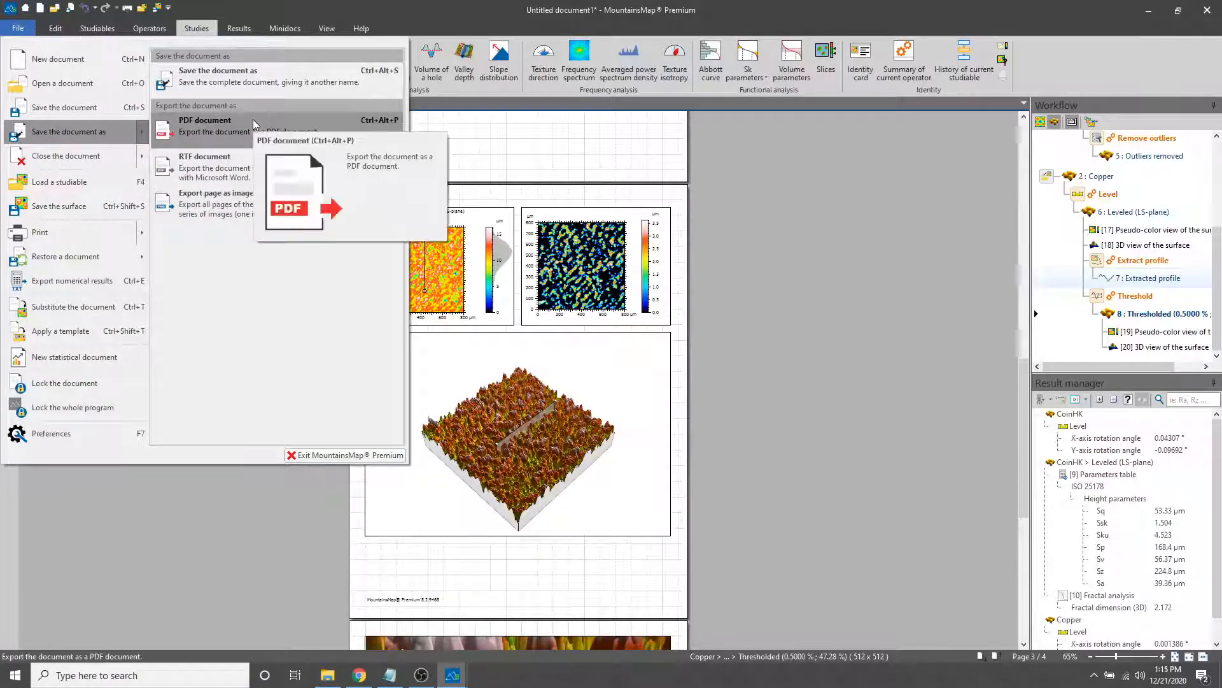
pyautogui.click(765, 274)
# Review the whole document, from the CoinHK views and fractal analysis to the Copper views, and return to the first page
pyautogui.scroll(12, 514, 139)
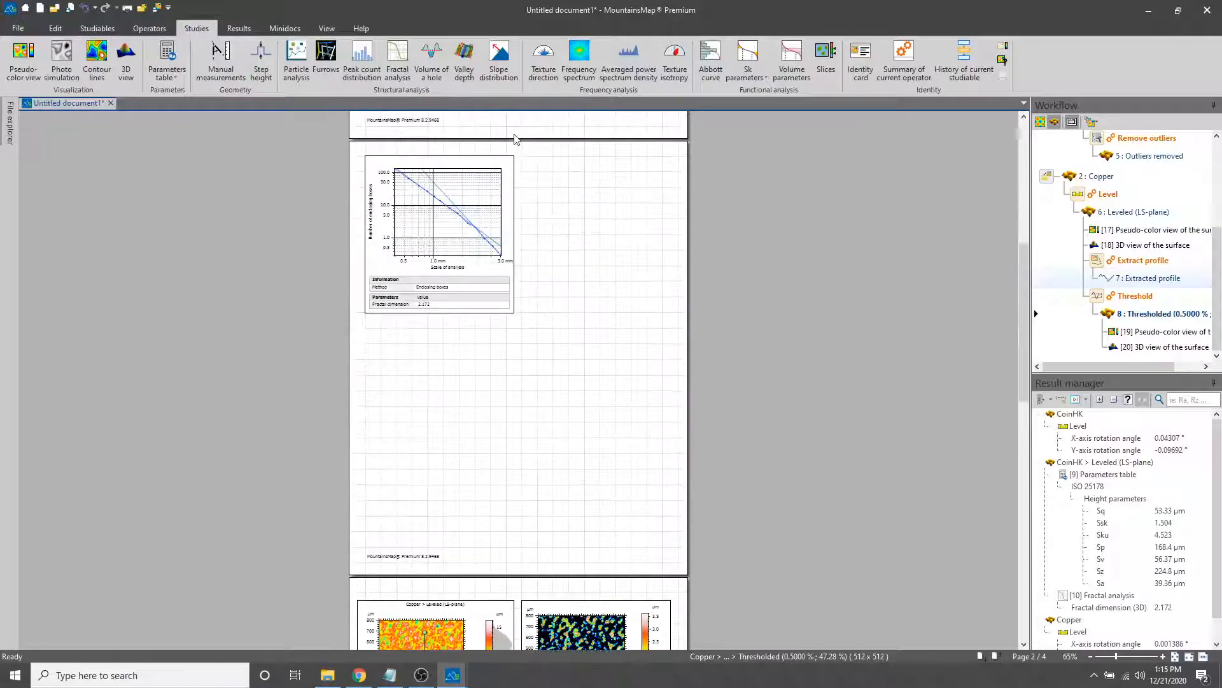
pyautogui.scroll(-12, 630, 480)
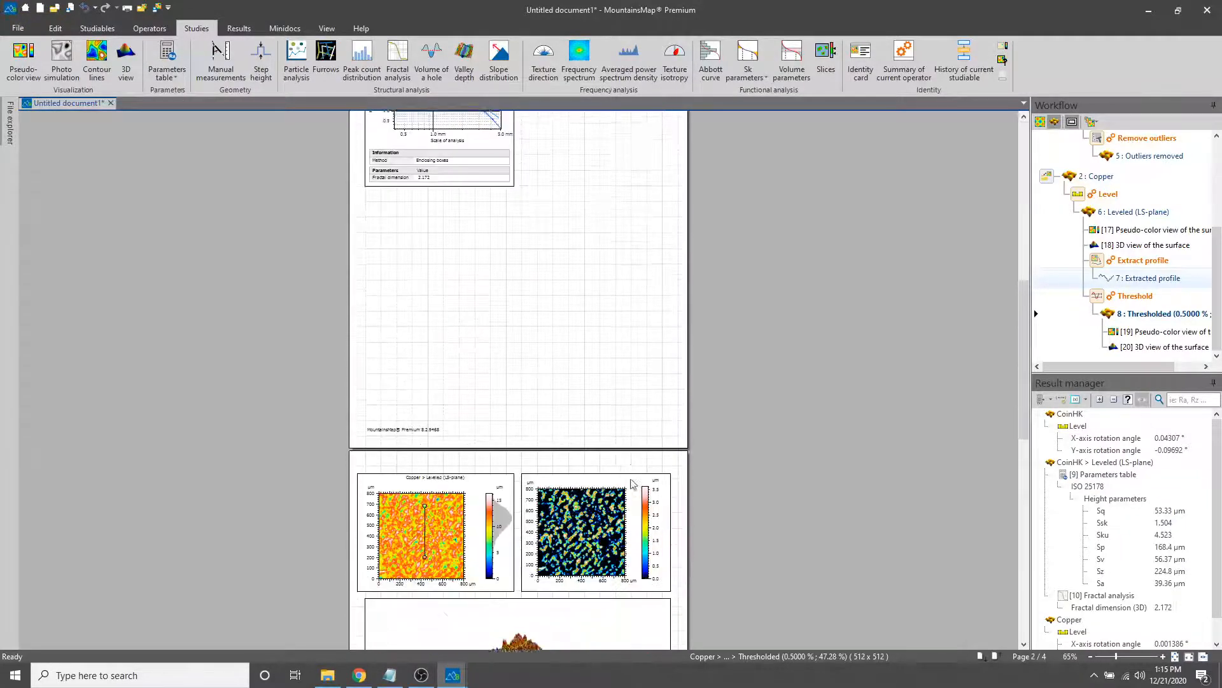
pyautogui.scroll(12, 633, 484)
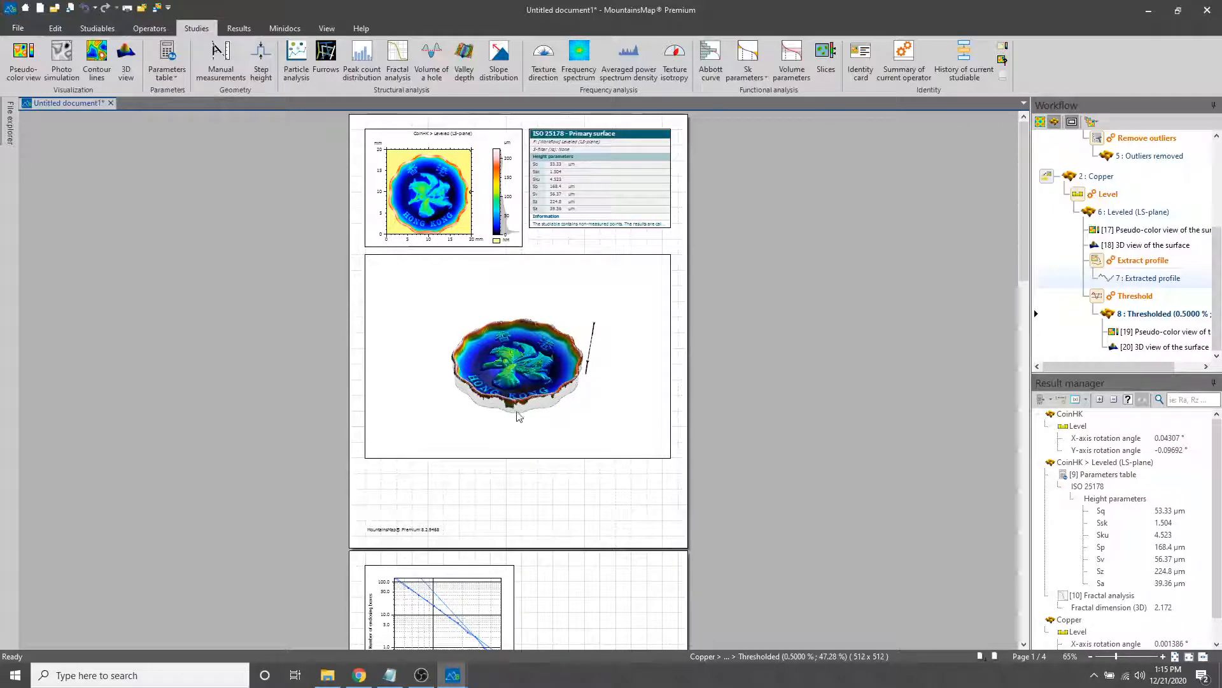
pyautogui.scroll(-5, 573, 506)
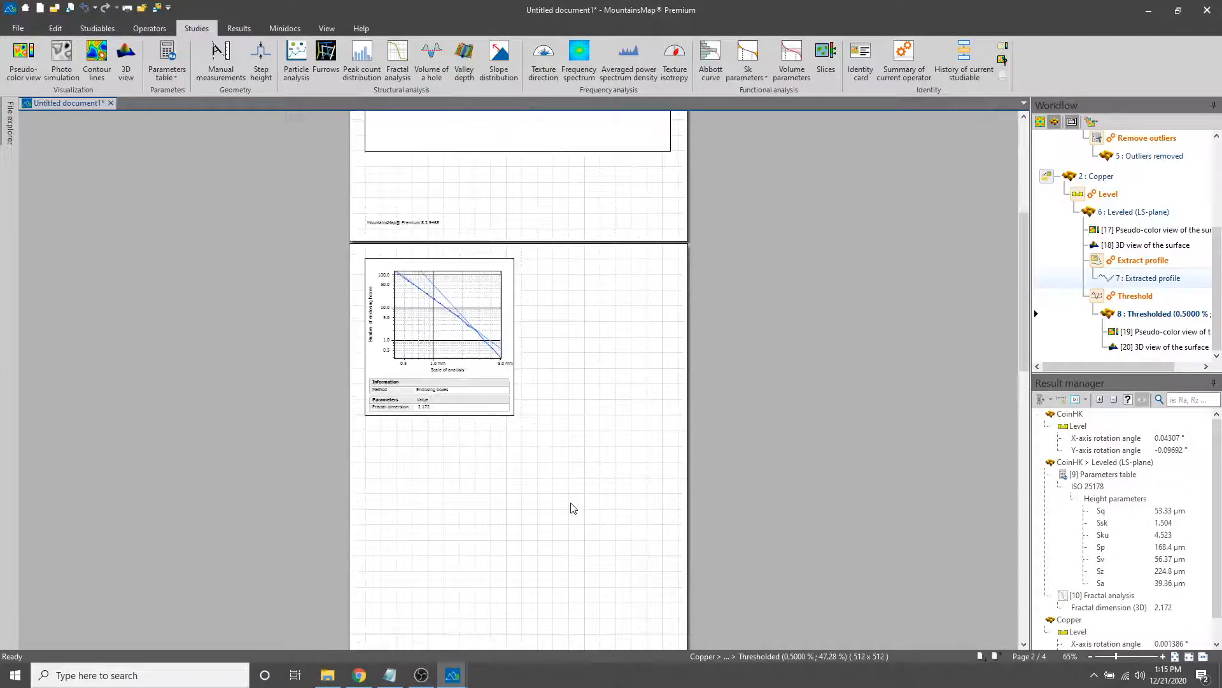
pyautogui.scroll(-12, 573, 507)
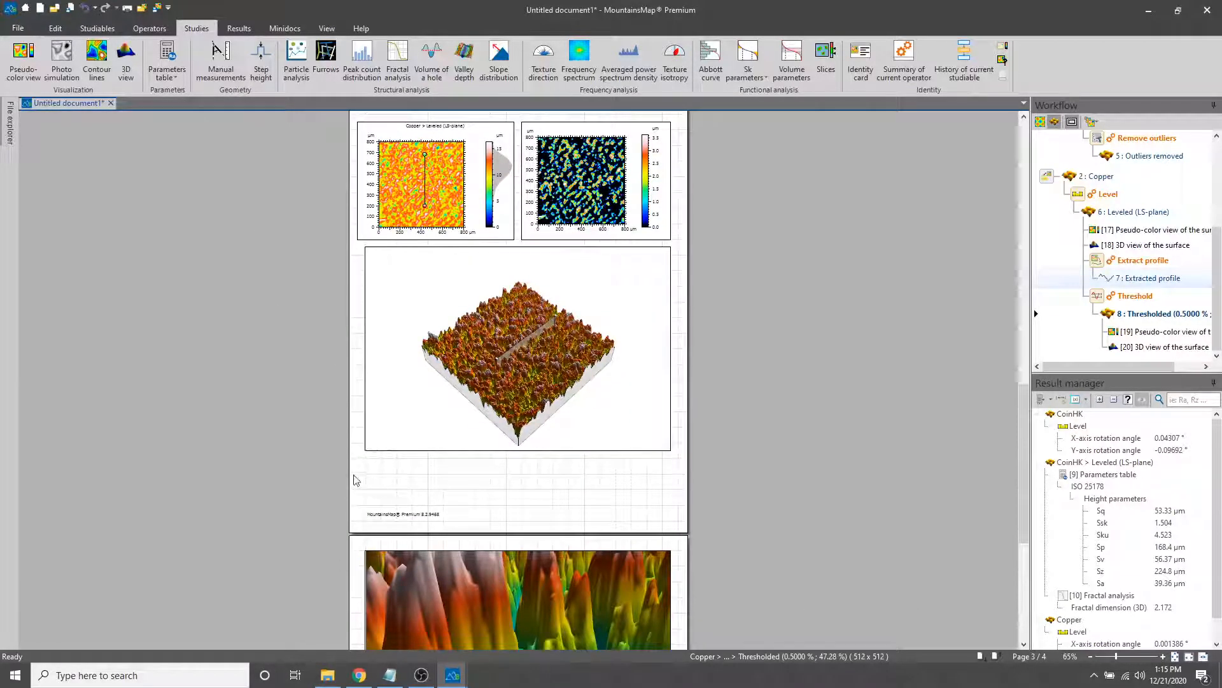
pyautogui.scroll(12, 354, 481)
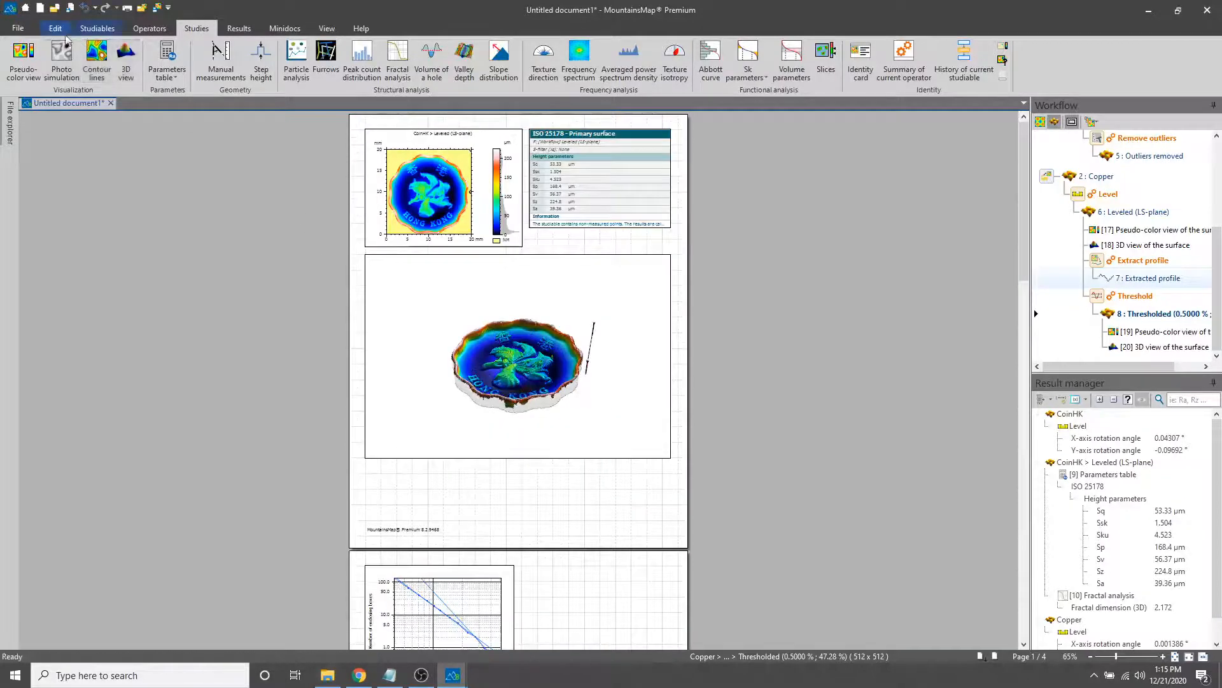
# Look over the available help resources, including the reference guide, and the surface operators
pyautogui.click(32, 29)
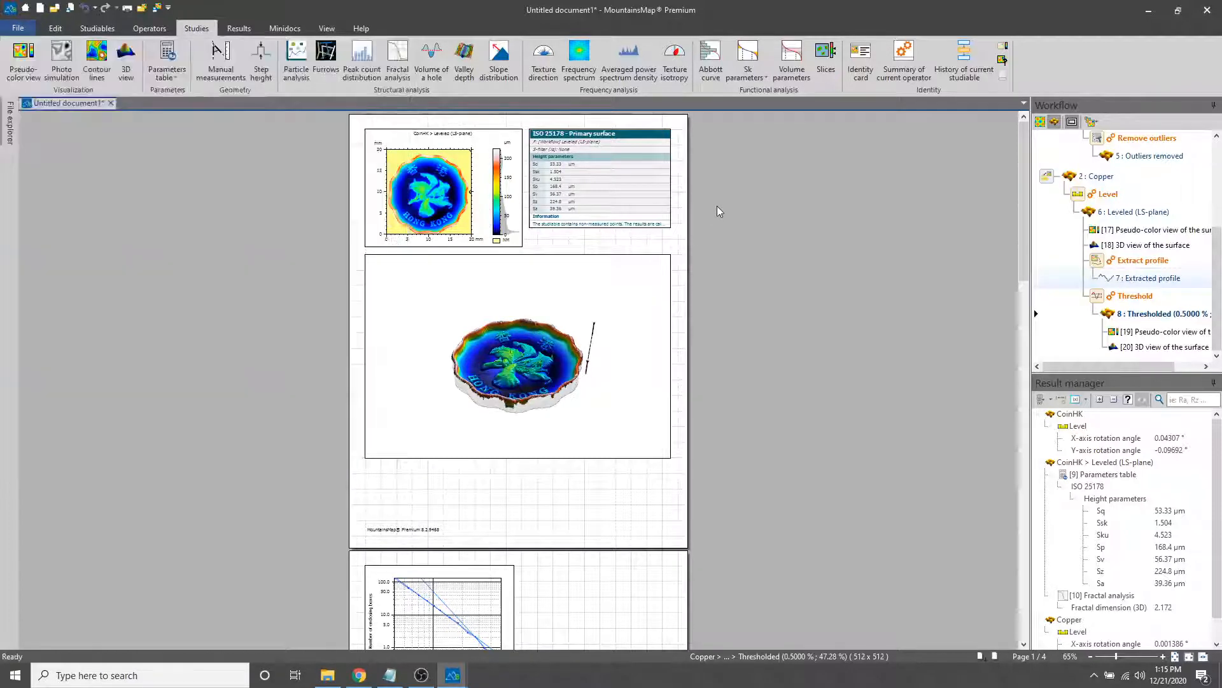
pyautogui.click(717, 205)
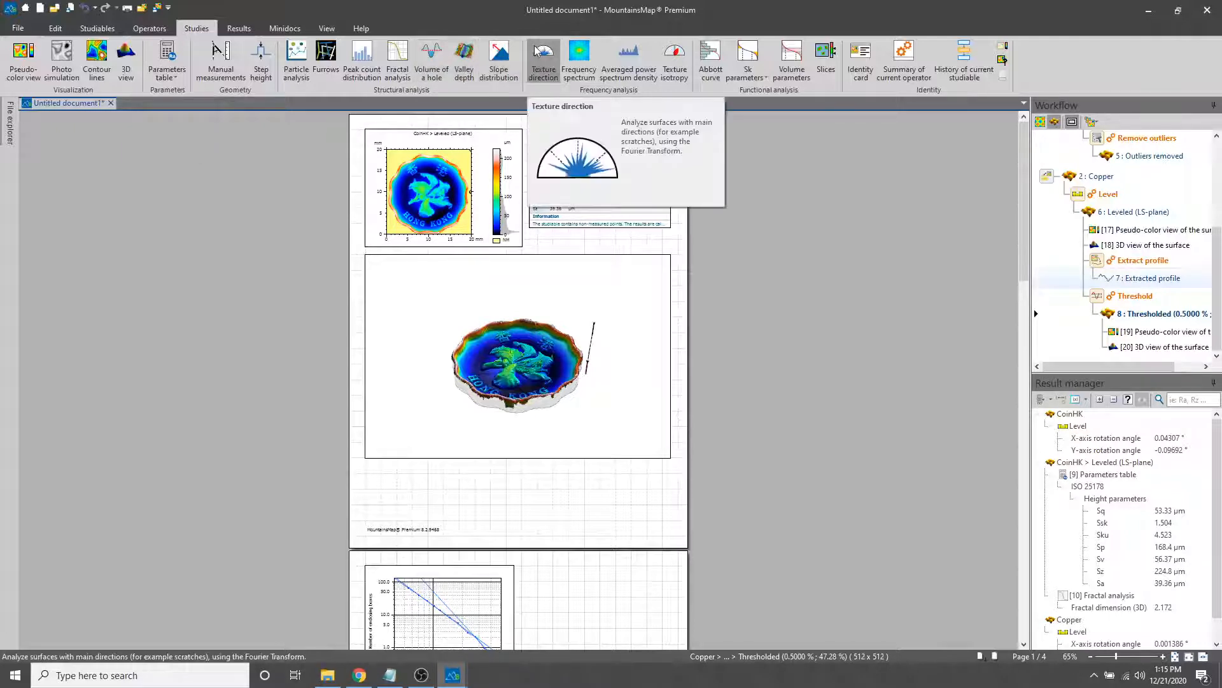
pyautogui.click(358, 28)
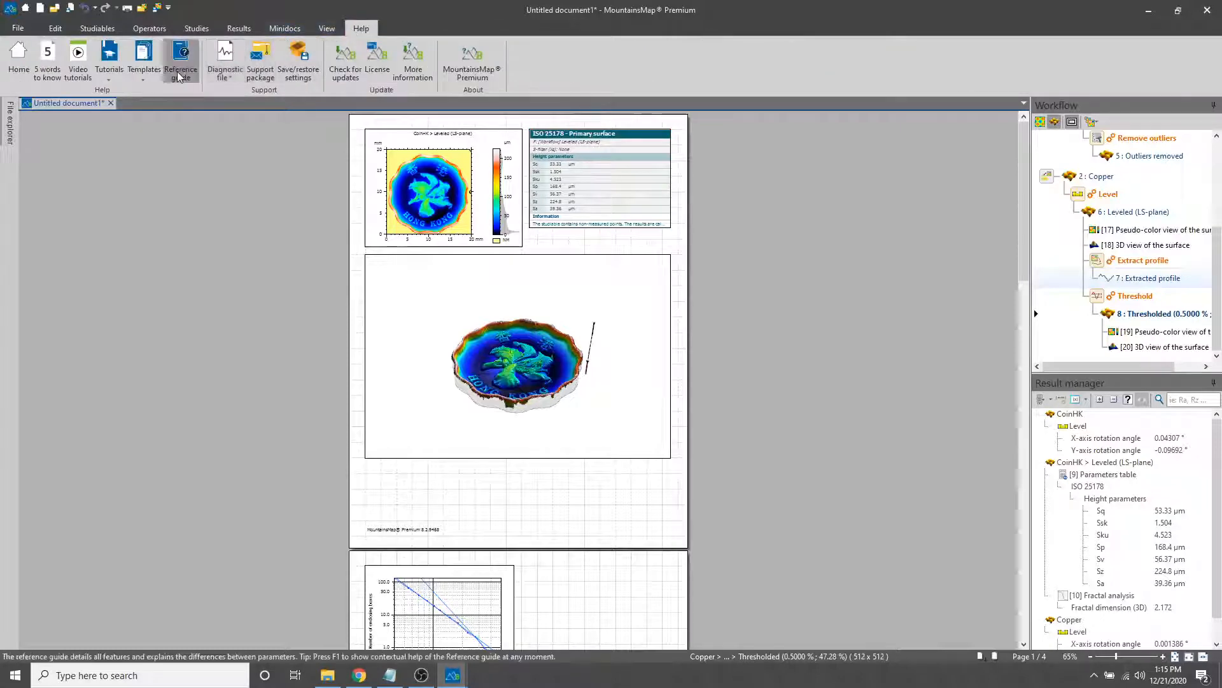
pyautogui.click(149, 28)
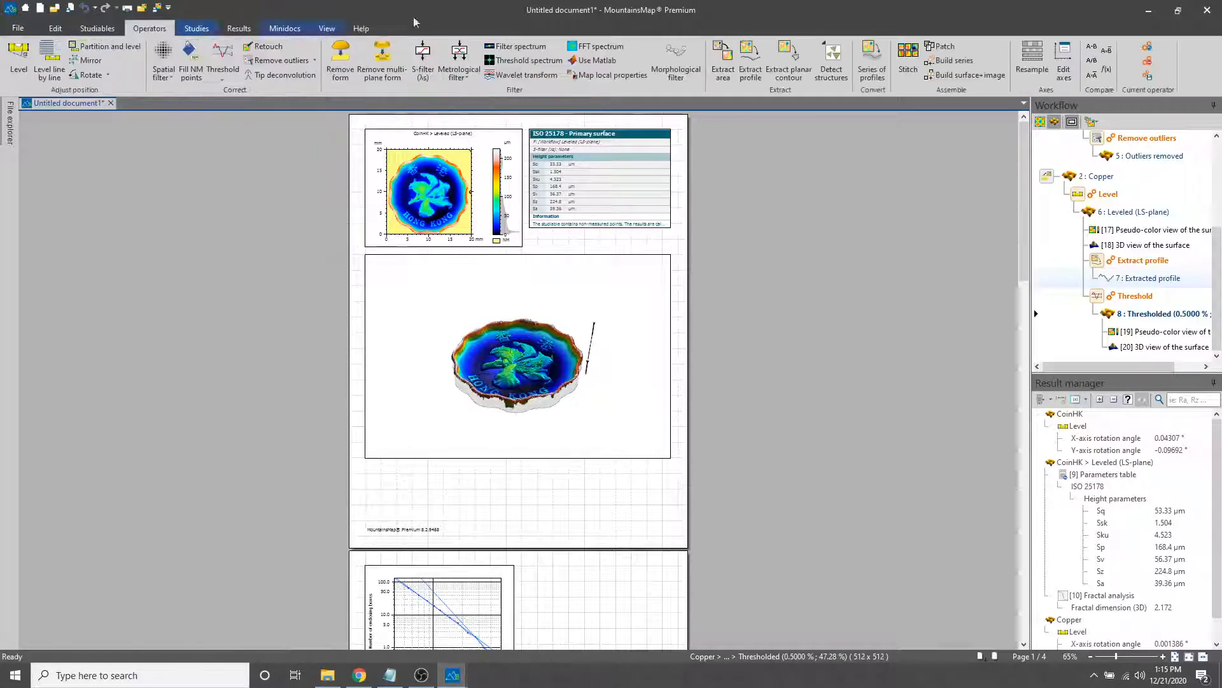